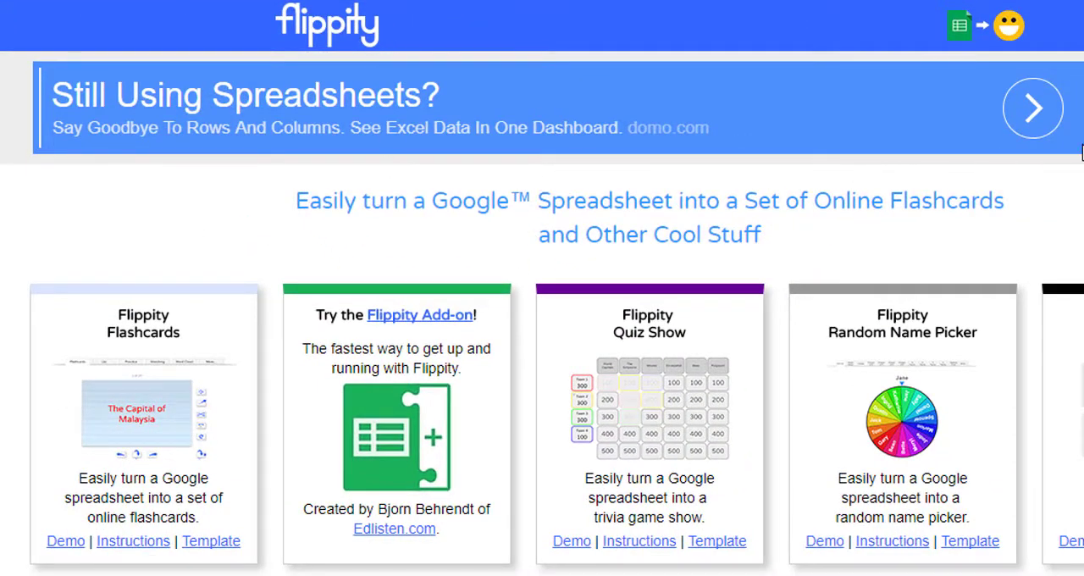
- Open the Flippity Flashcards demo, reveal the answers of the first two cards and advance to the third card
scroll(542, 288, "down", 3)
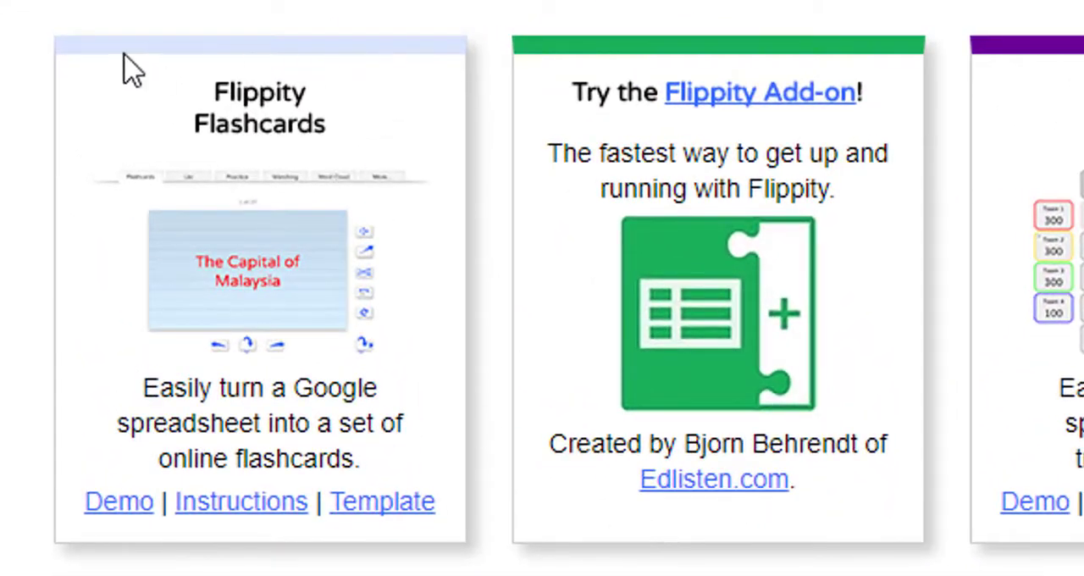
left_click(131, 508)
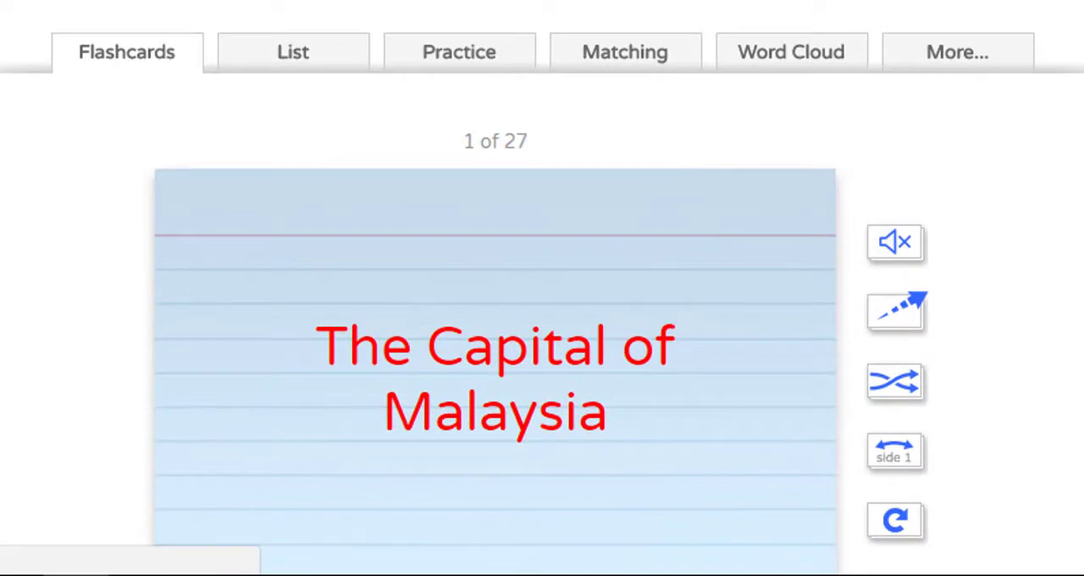
scroll(542, 339, "down", 2)
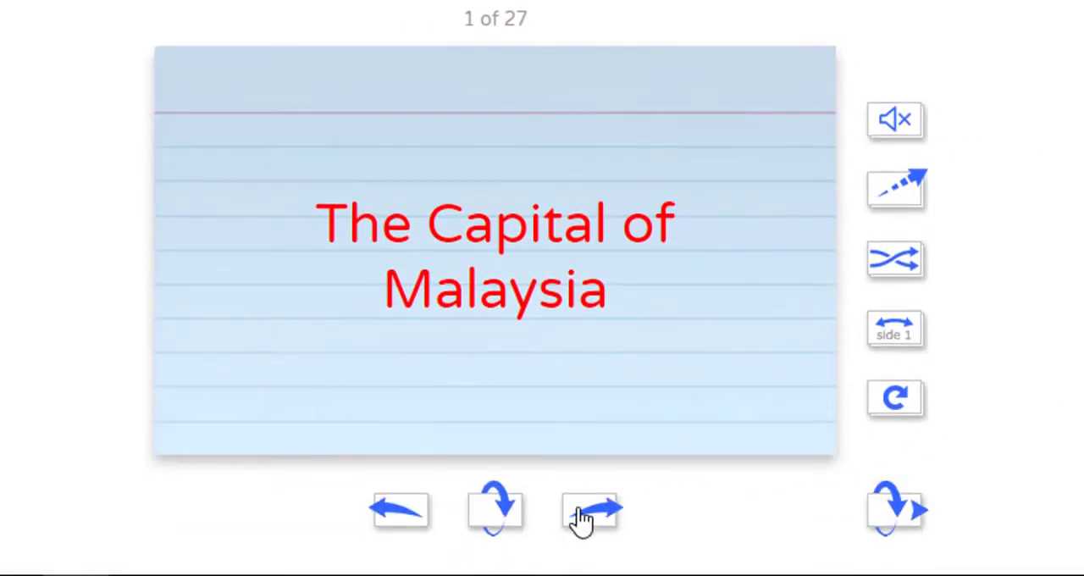
left_click(490, 519)
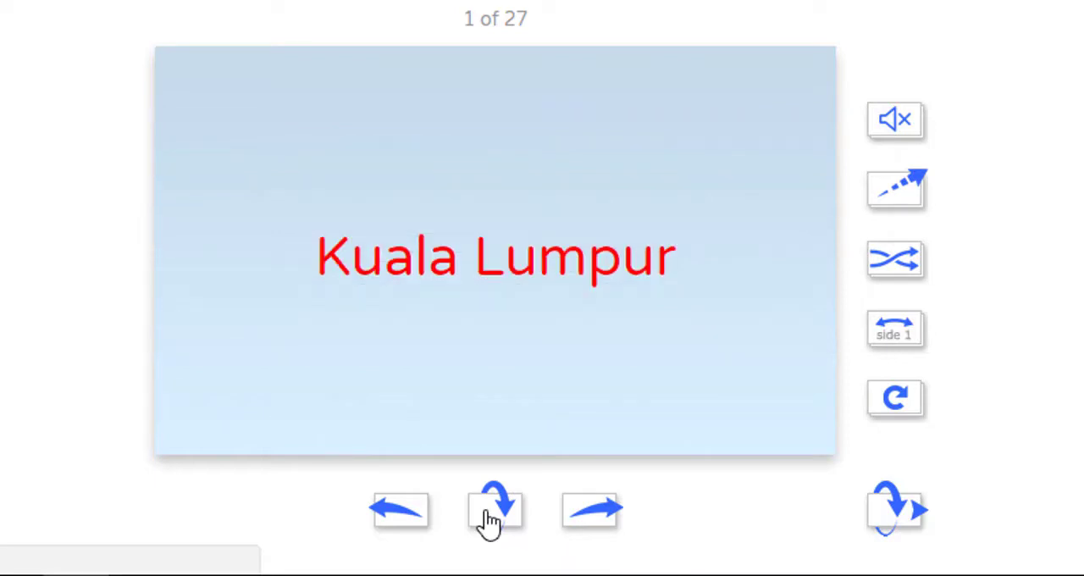
left_click(596, 520)
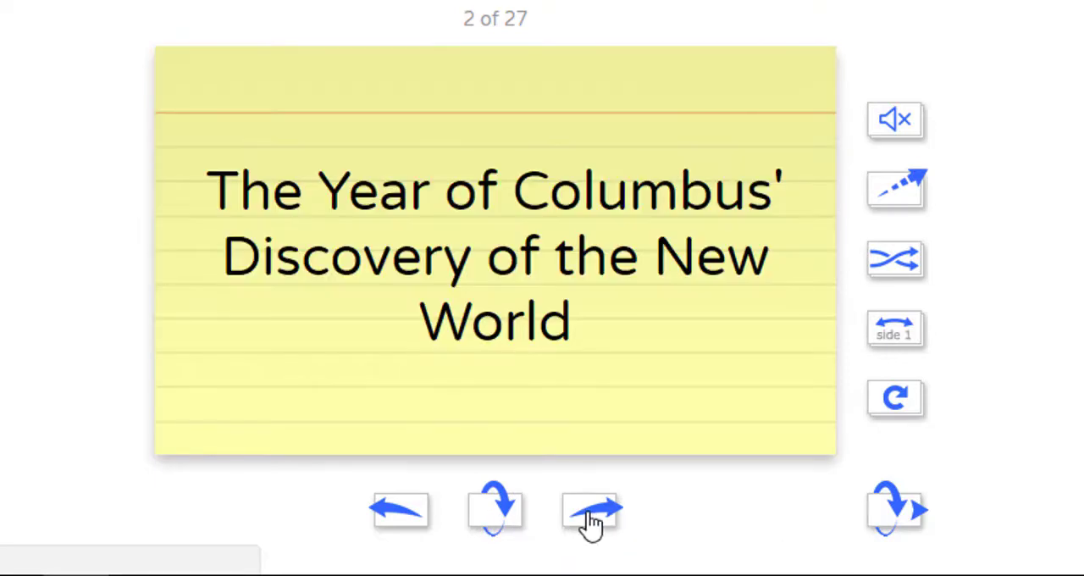
left_click(505, 517)
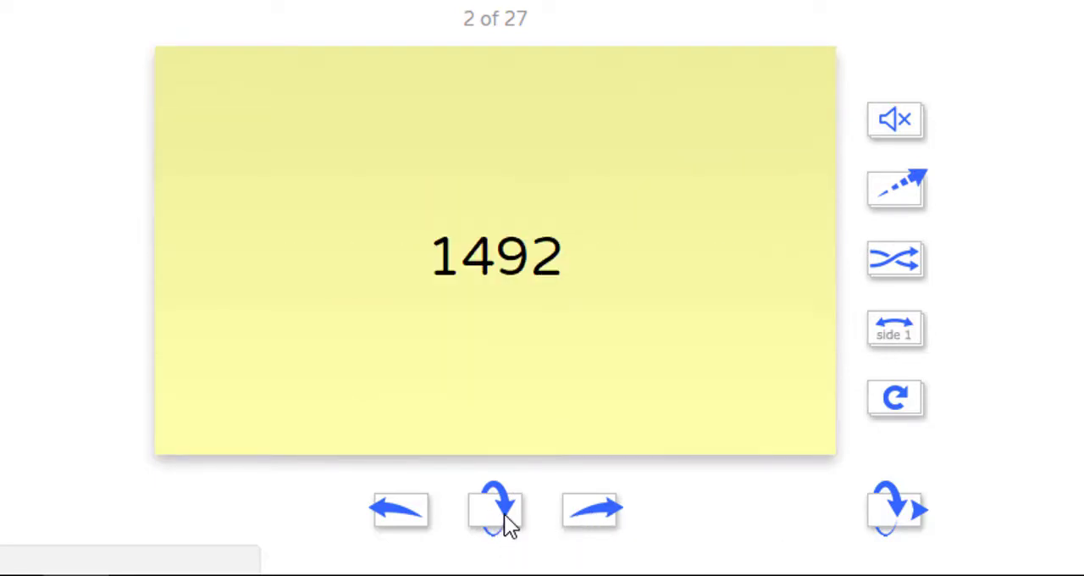
left_click(596, 515)
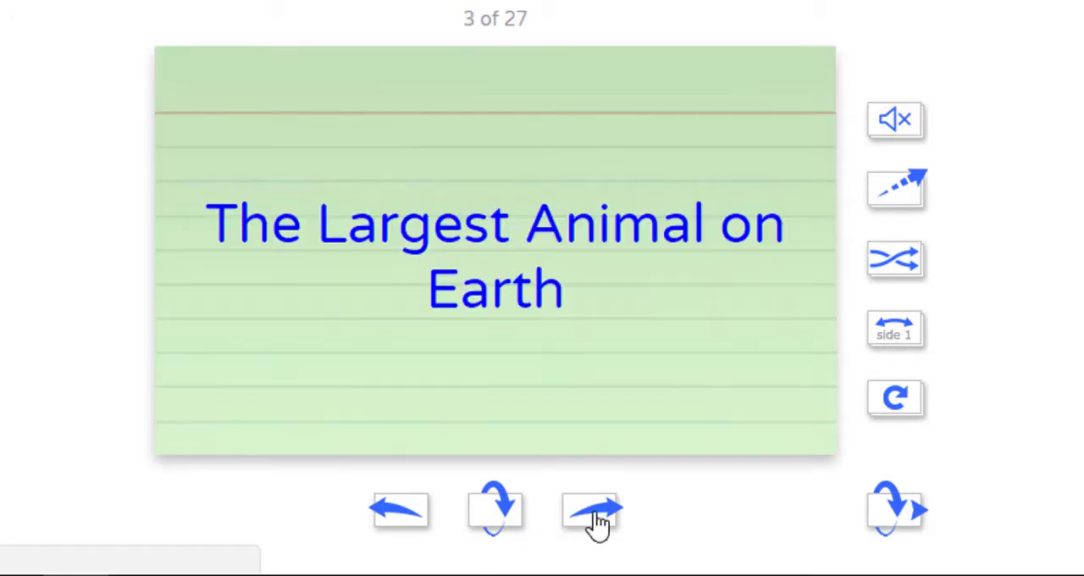
- Shuffle the flashcards, reveal the answers of the first two cards in the new order and advance to the third
left_click(907, 283)
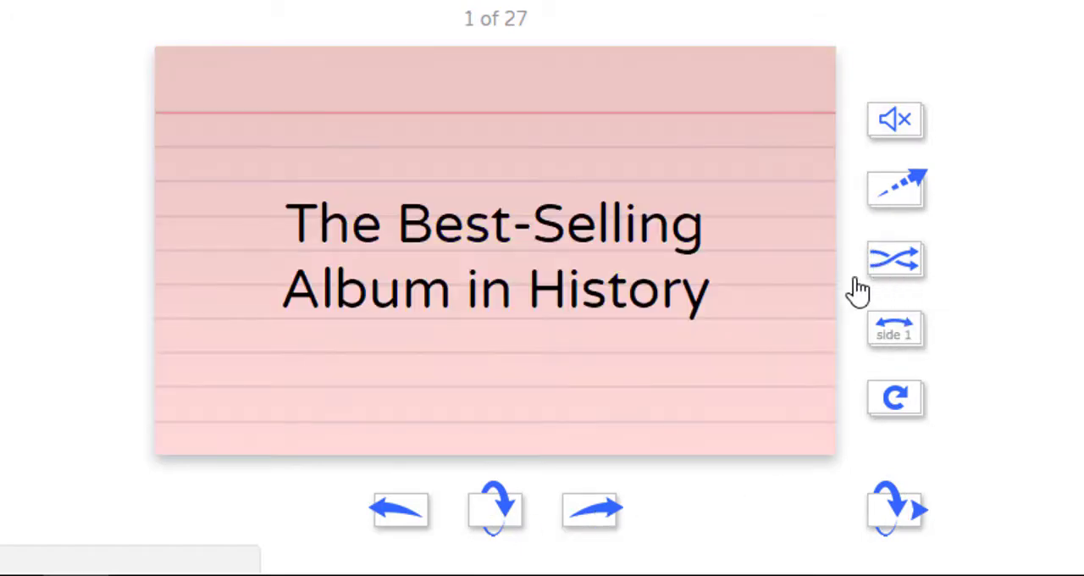
left_click(499, 511)
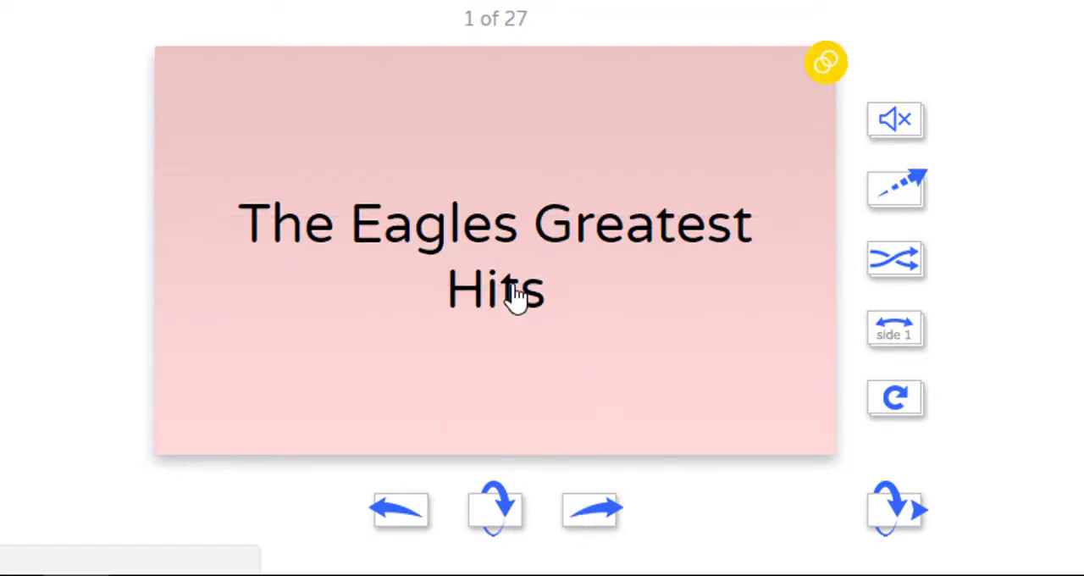
left_click(593, 512)
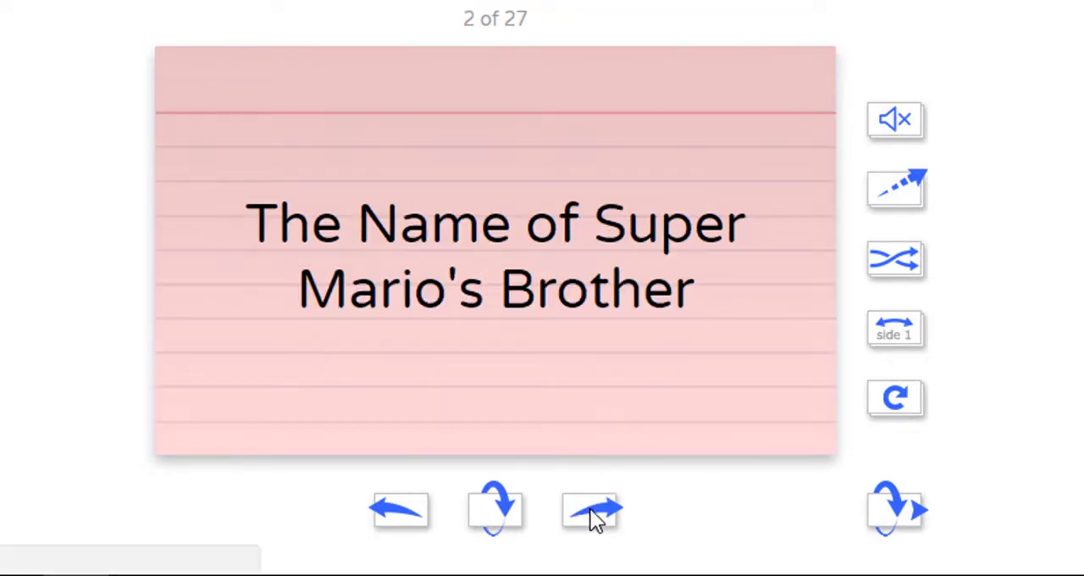
left_click(502, 511)
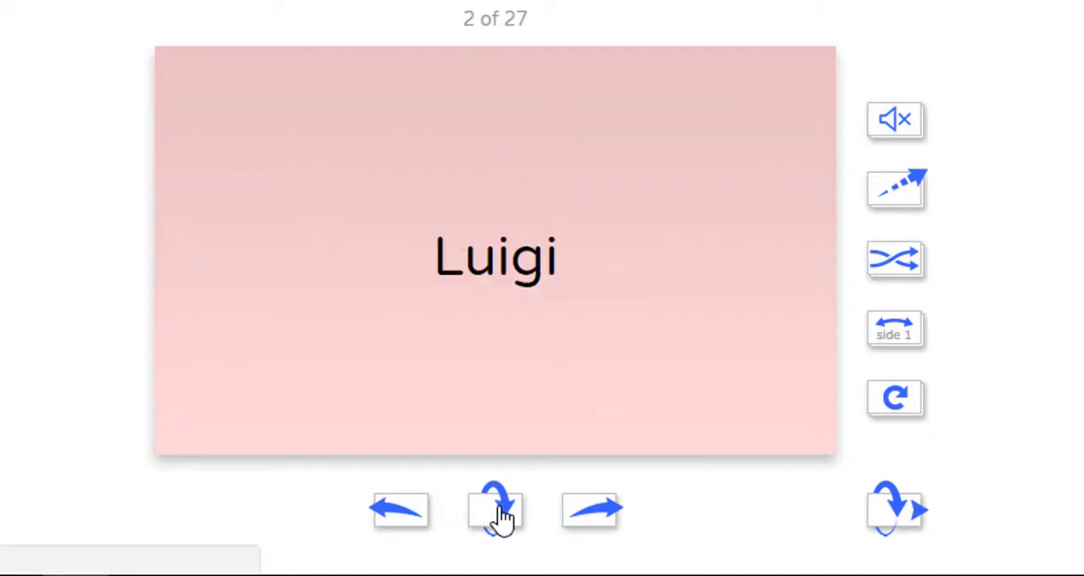
left_click(598, 519)
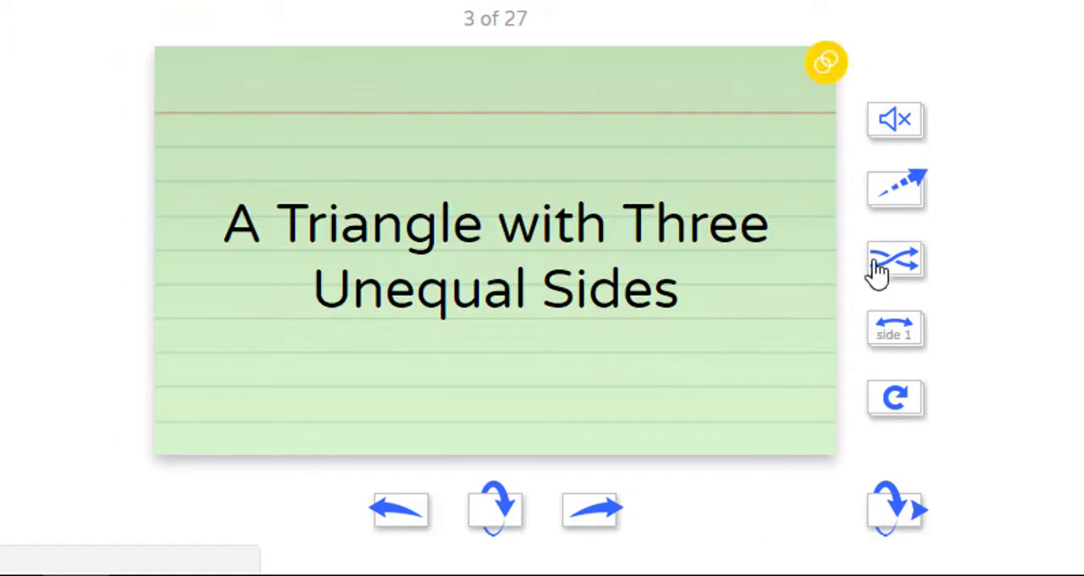
- Unmute the flashcard audio and reveal the answers of the third and fourth cards
left_click(896, 120)
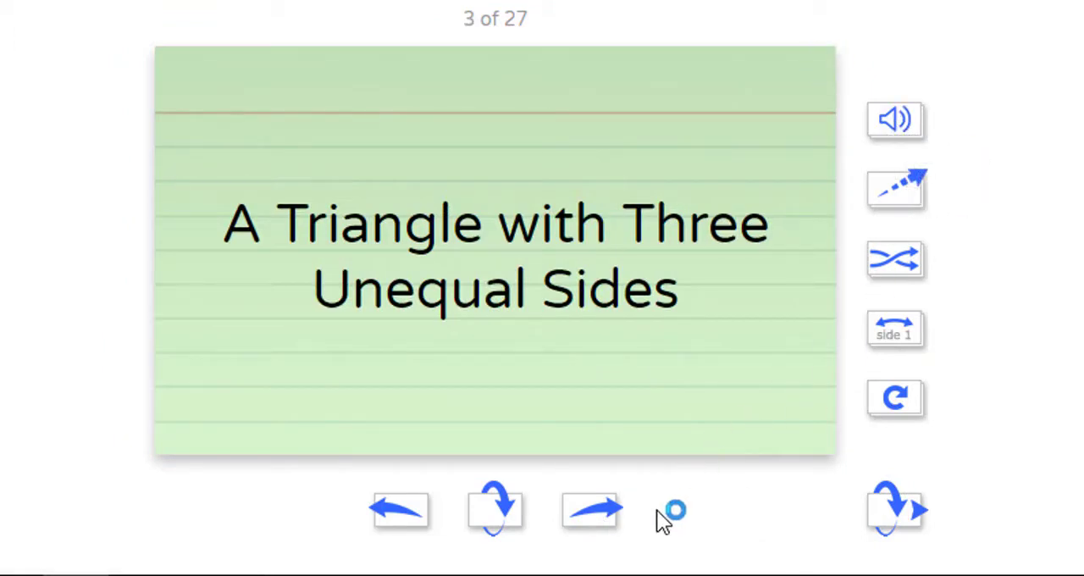
left_click(519, 515)
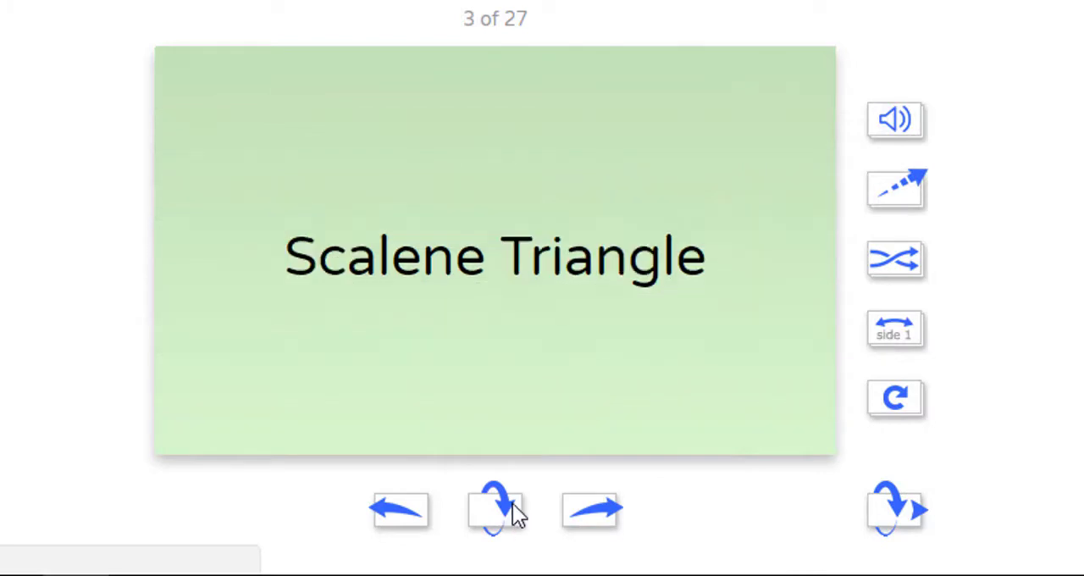
left_click(596, 523)
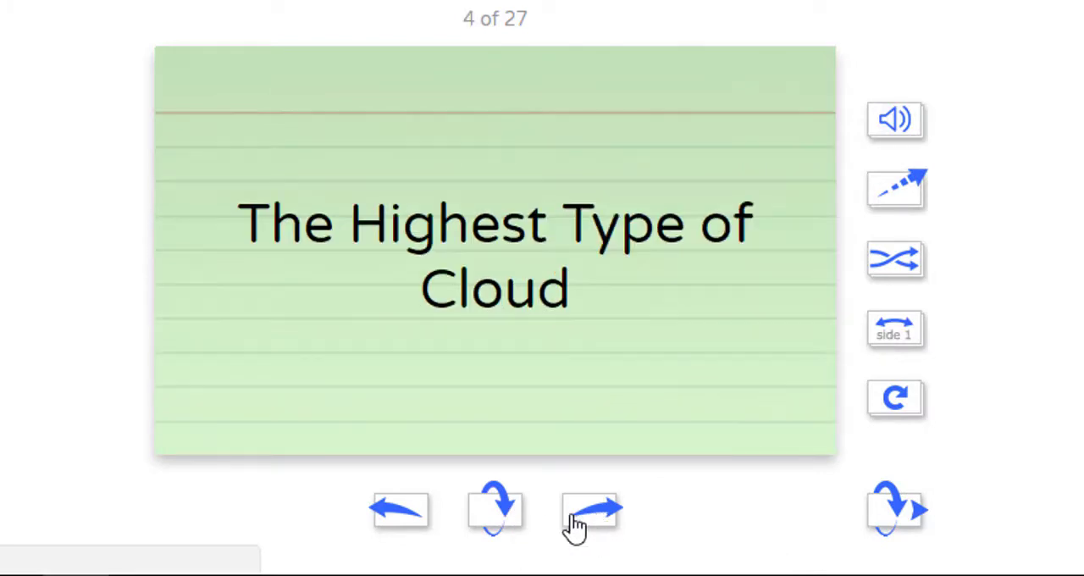
left_click(503, 519)
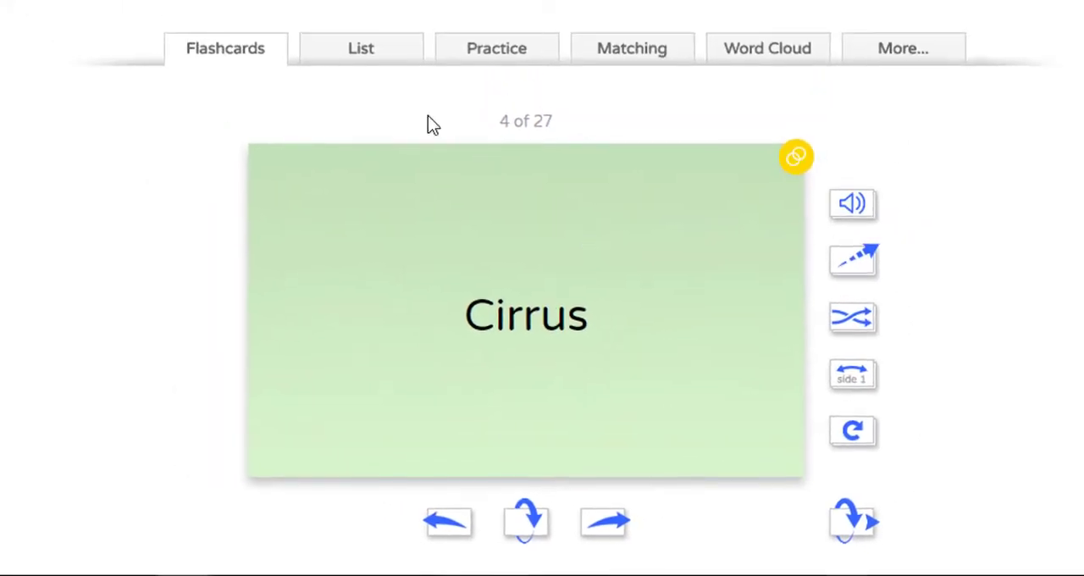
- Examine the list view of the flashcards with the terms and answers side by side
left_click(364, 51)
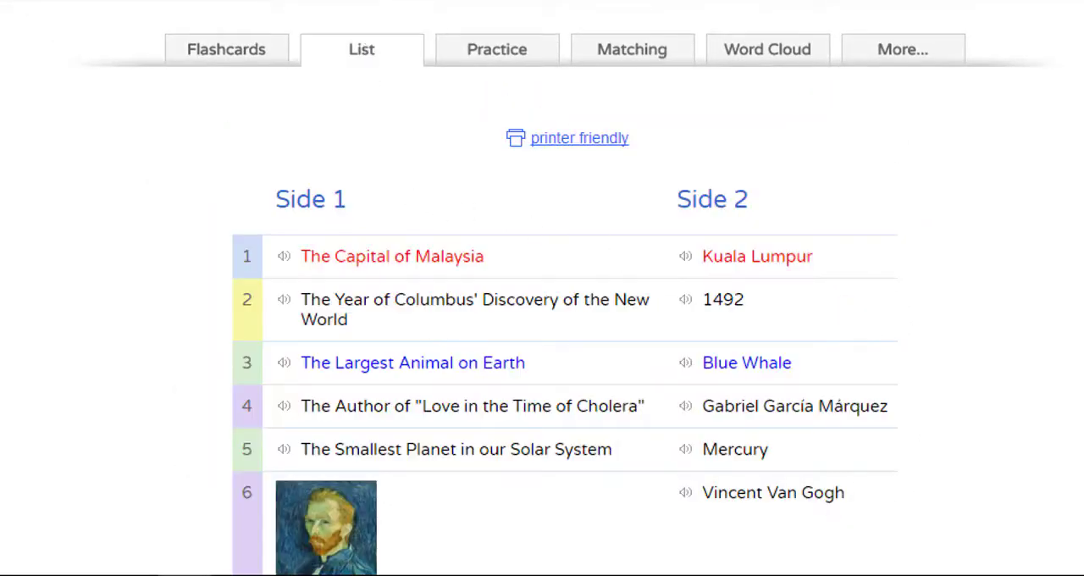
scroll(542, 339, "down", 4)
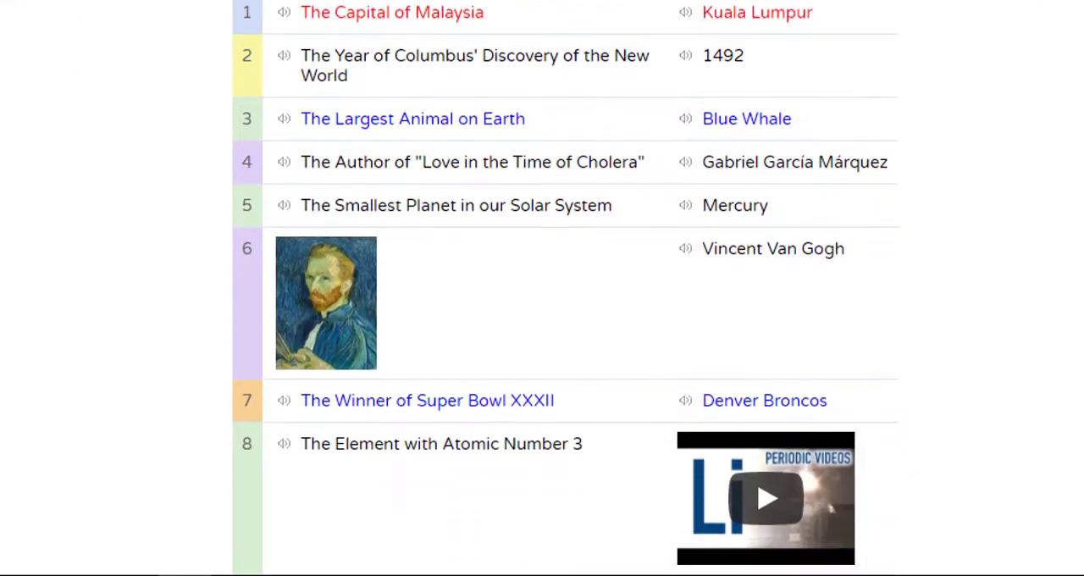
scroll(565, 288, "down", 3)
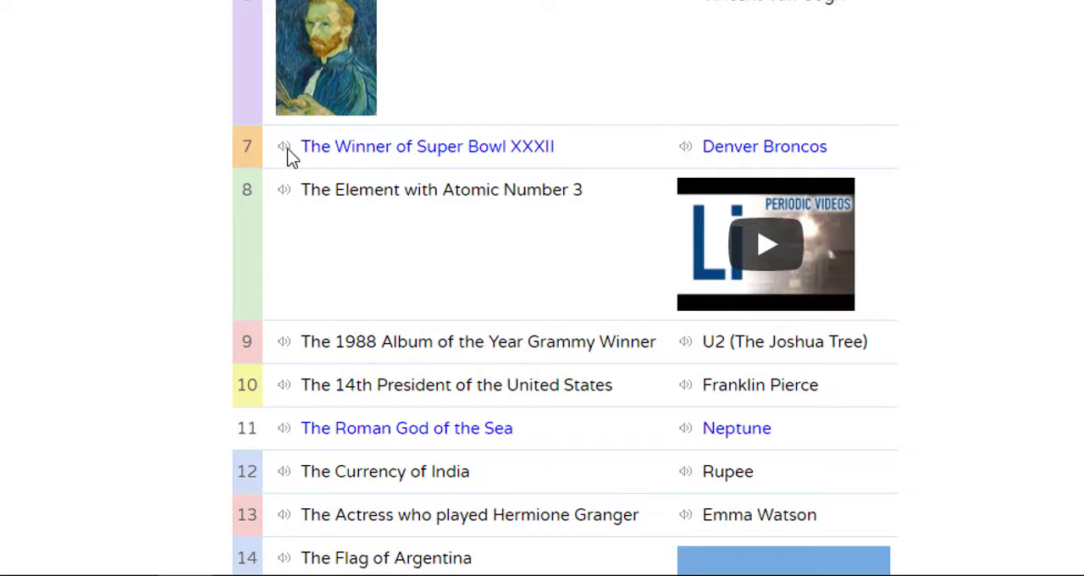
- Start the practice quiz, answer the capital of Malaysia question with "Kuala Lumpur" and continue to the second term
scroll(766, 246, "up", 10)
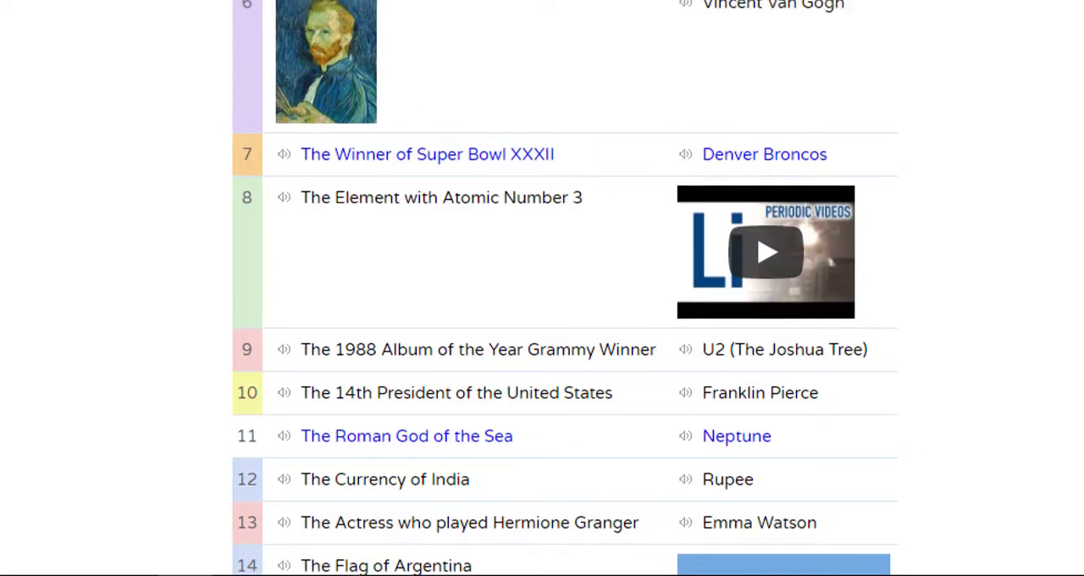
left_click(489, 157)
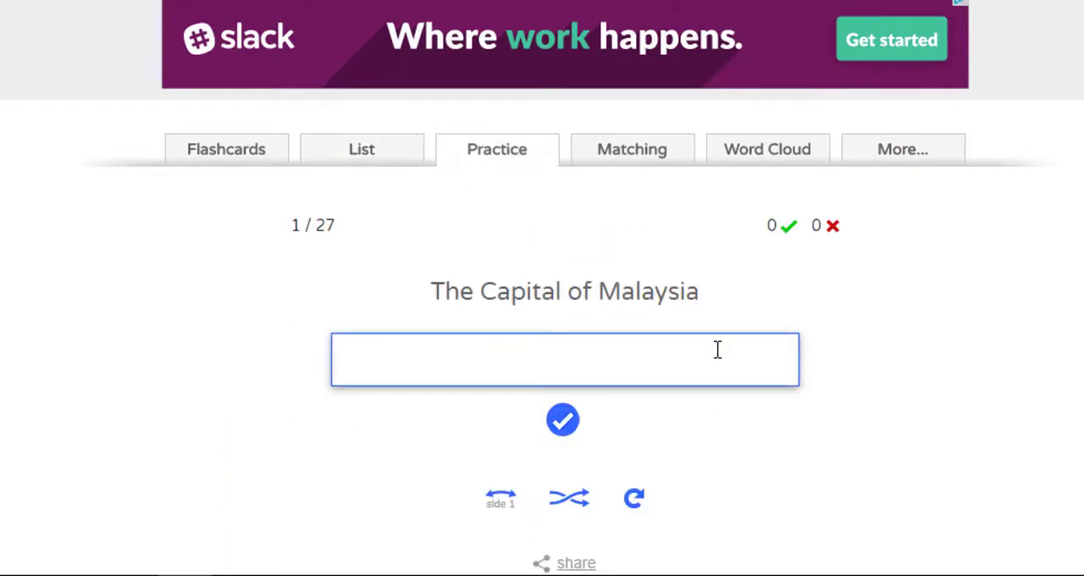
type("Kuala Lumpur")
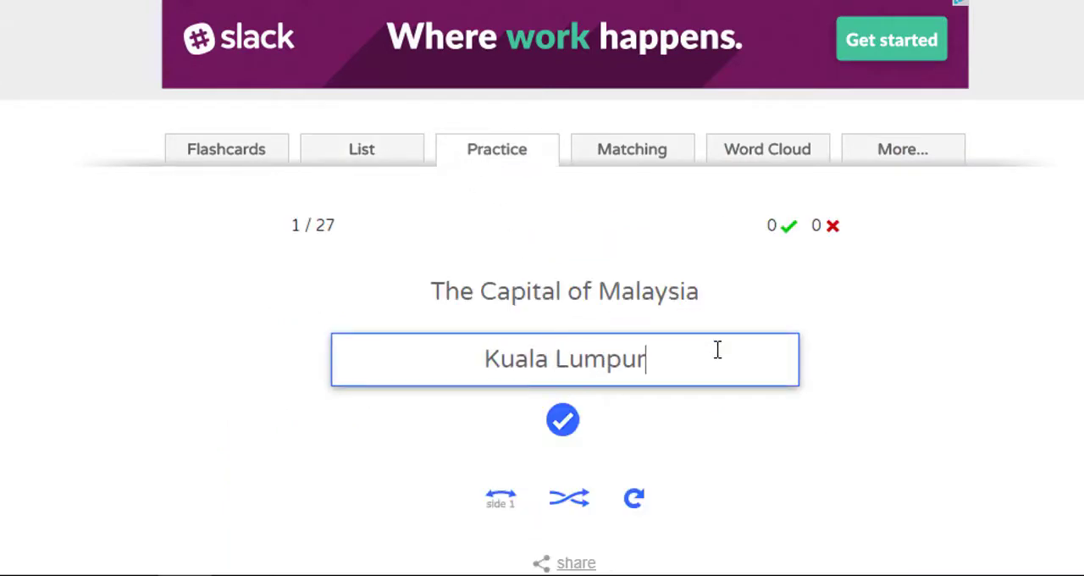
left_click(562, 428)
left_click(567, 430)
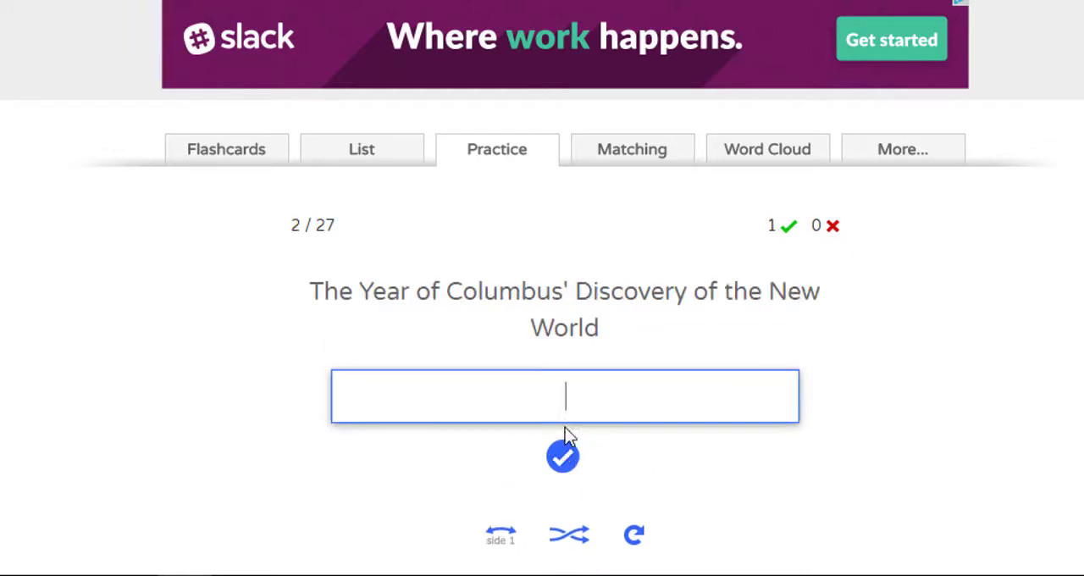
- Answer the Columbus discovery question with "1492" and submit "Me?" for the largest animal on Earth
type("1492")
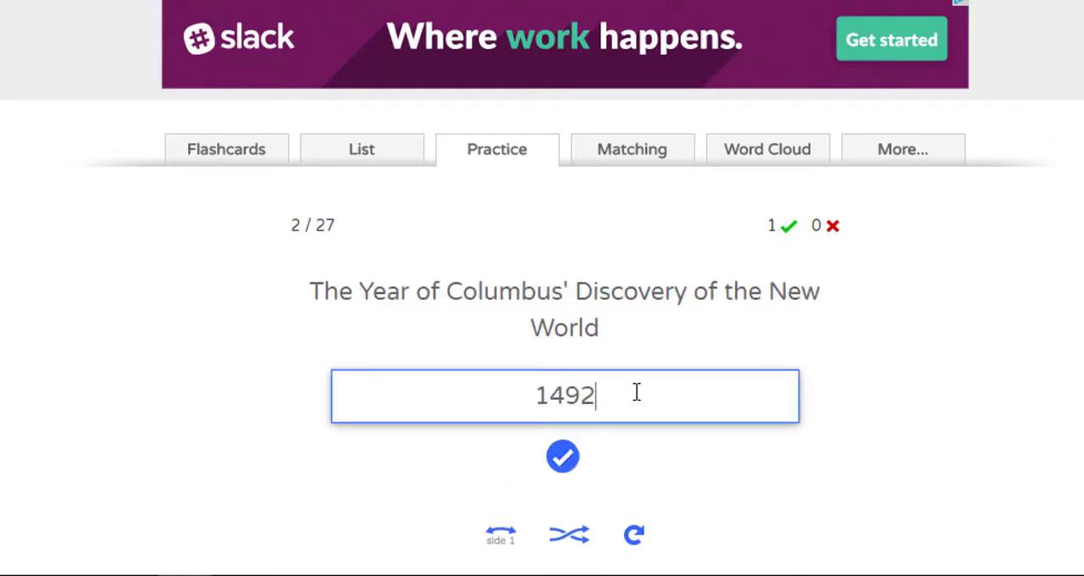
left_click(553, 466)
left_click(568, 462)
type("Me?")
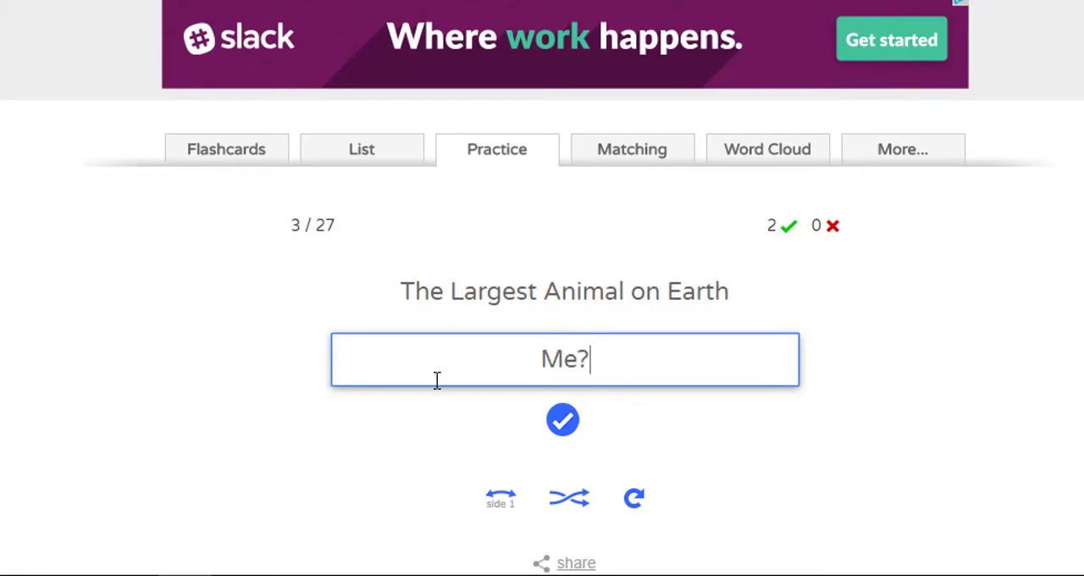
left_click(577, 419)
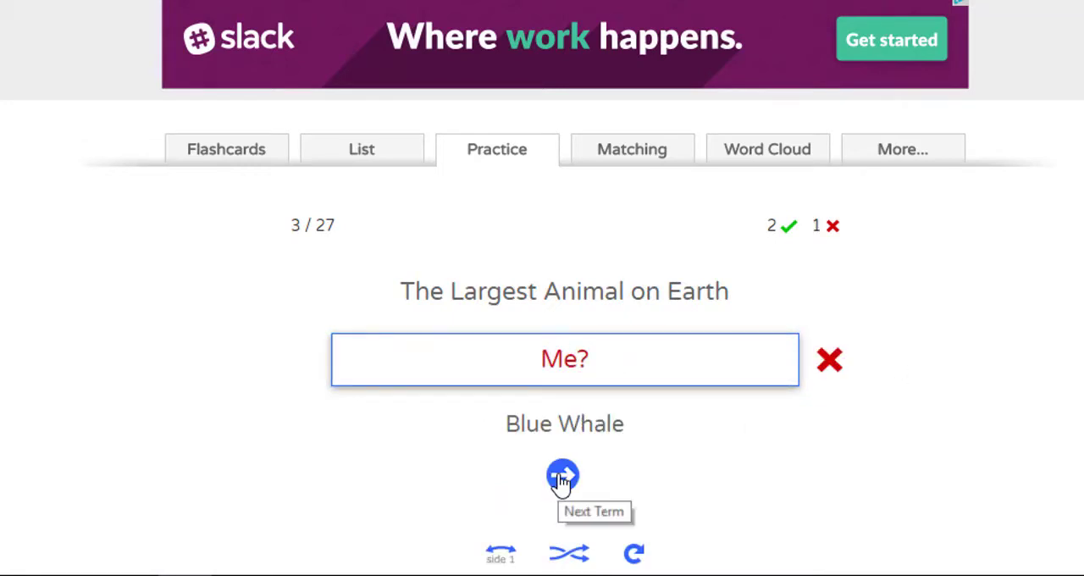
- Open the matching game and pair the painted portrait with "Vincent Van Gogh"
left_click(641, 159)
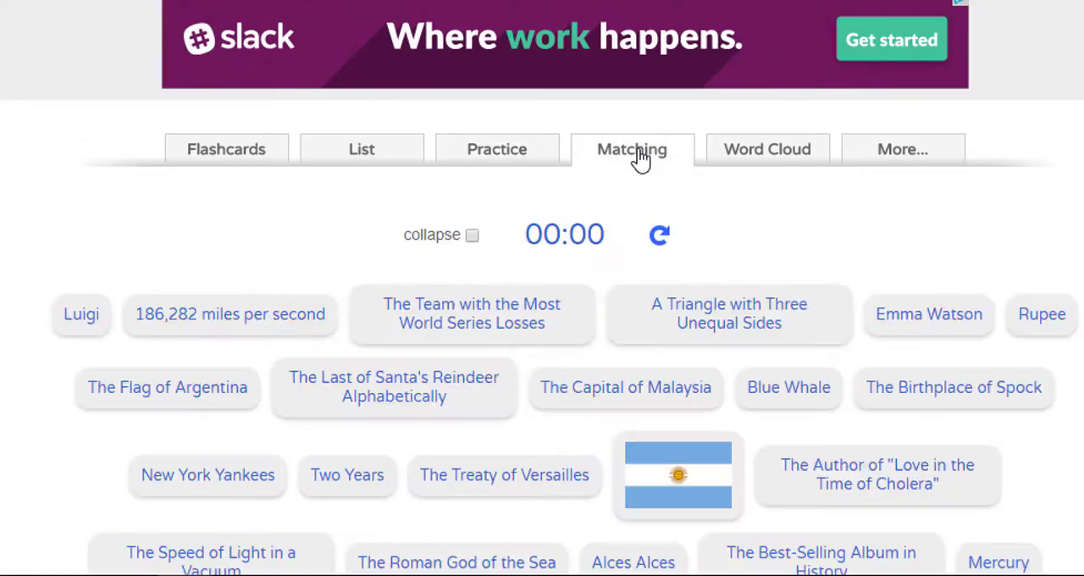
scroll(543, 288, "down", 3)
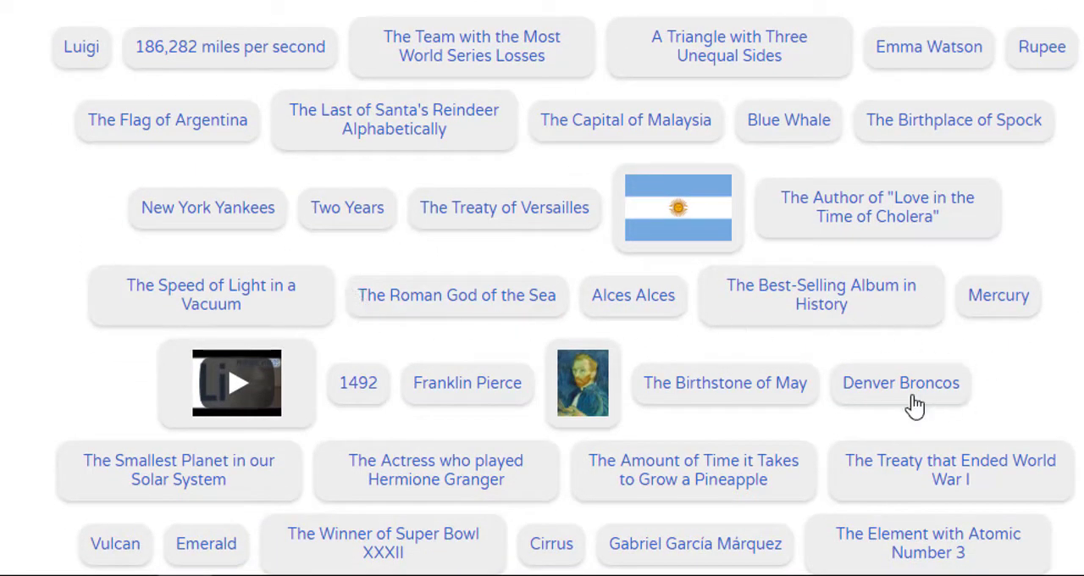
left_click(598, 394)
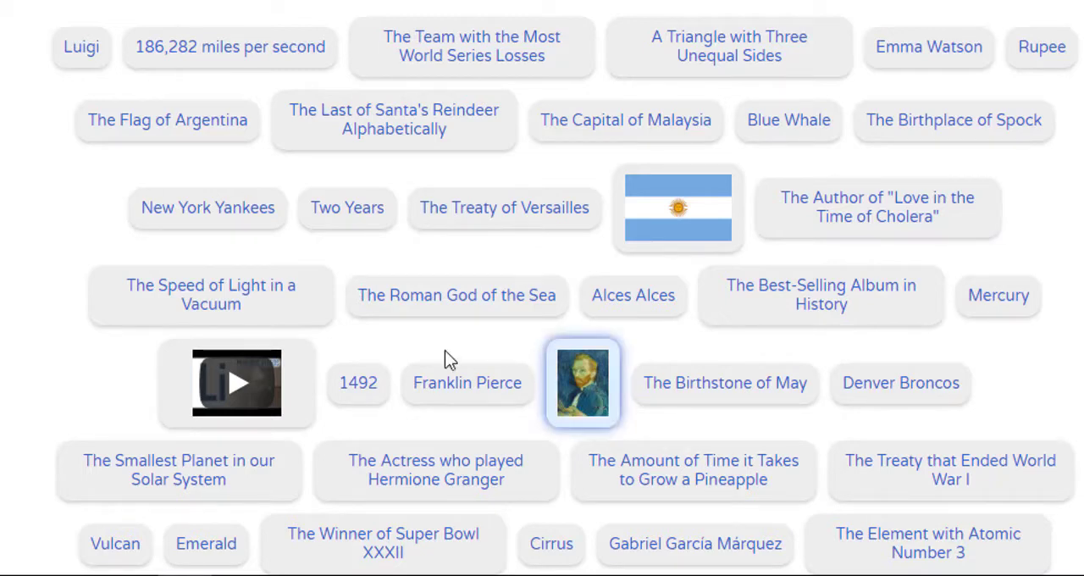
scroll(542, 288, "down", 3)
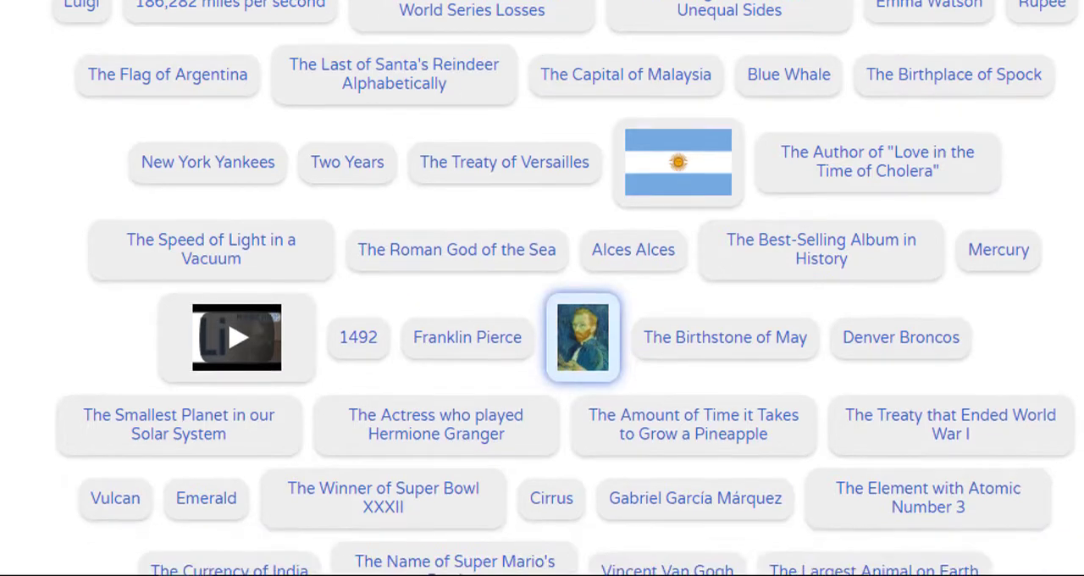
scroll(543, 288, "down", 1)
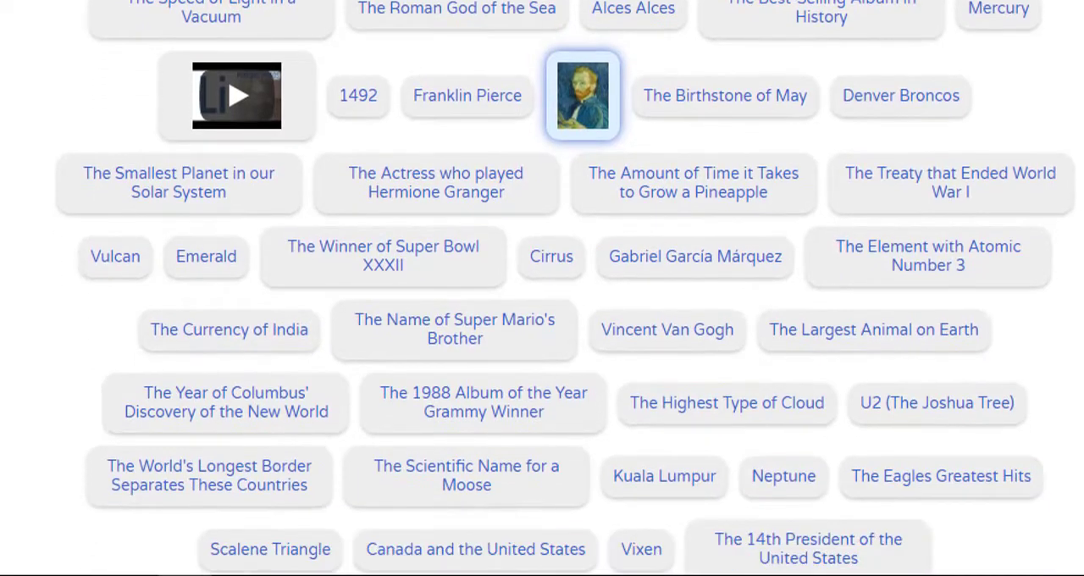
left_click(710, 330)
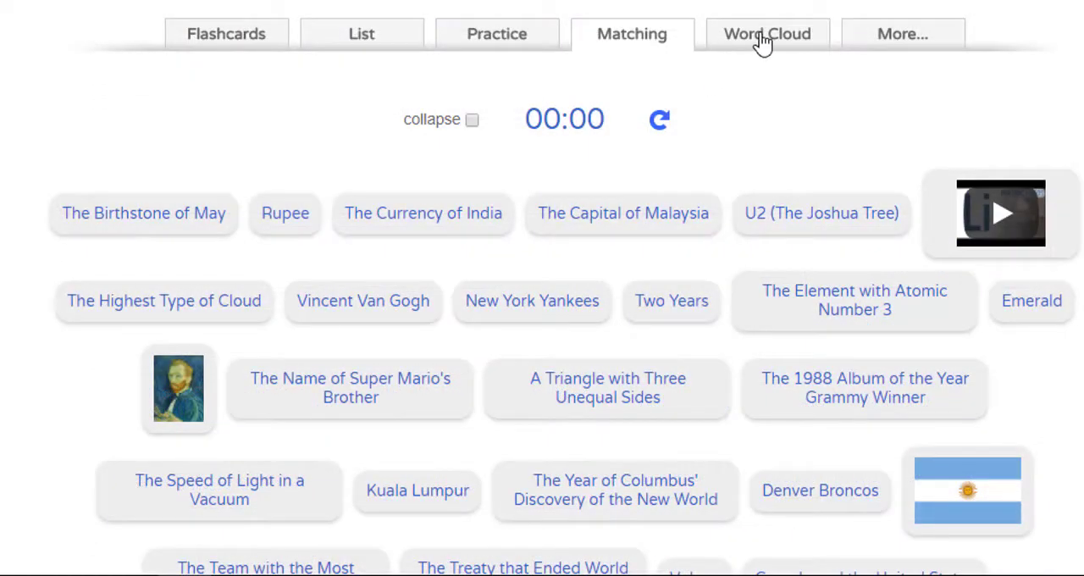
- Examine the word cloud made from the side 1 terms of the flashcards
left_click(763, 42)
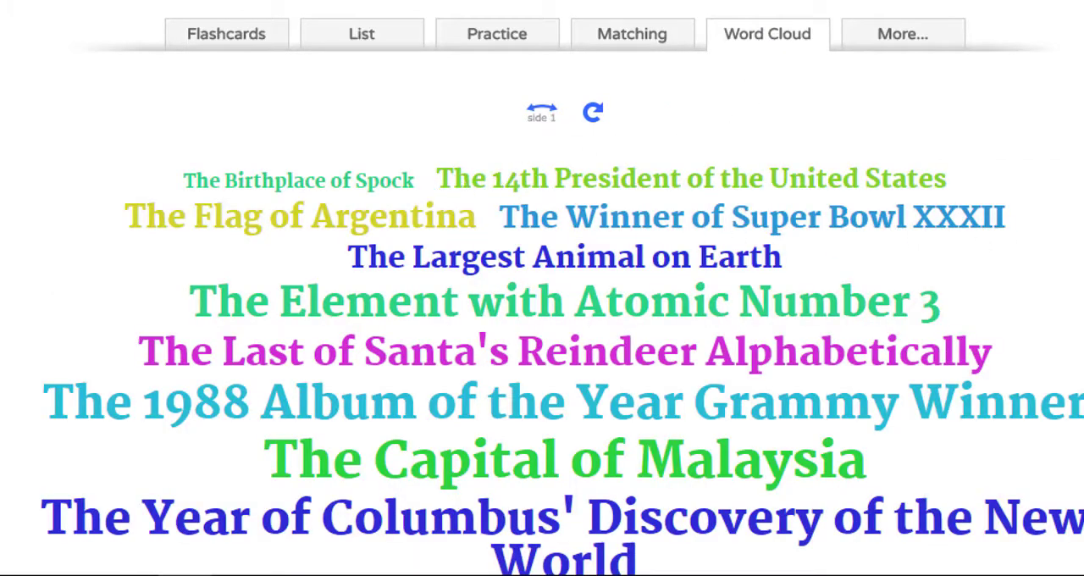
scroll(672, 227, "down", 5)
scroll(542, 288, "down", 5)
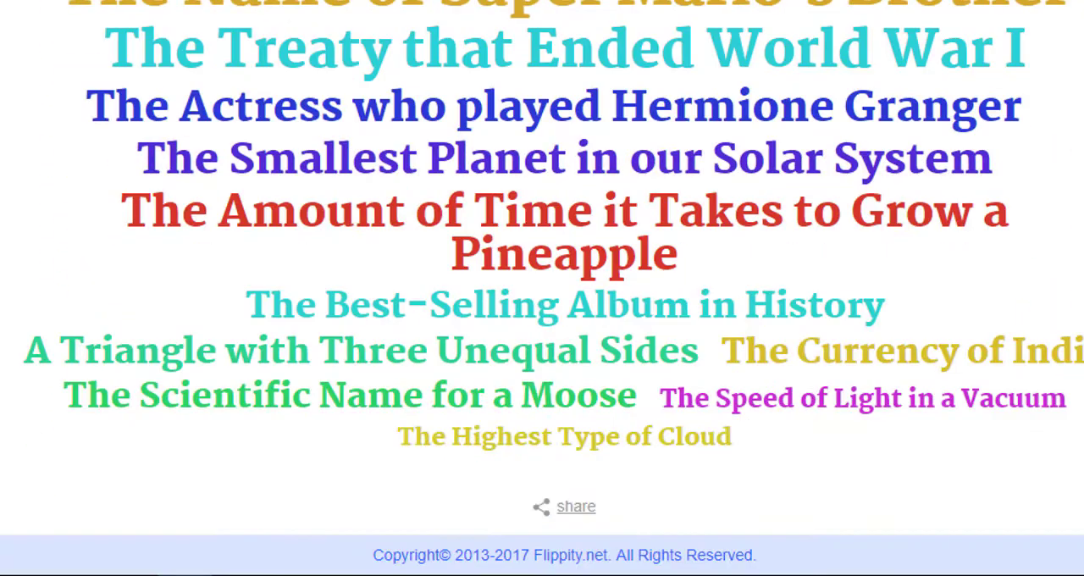
scroll(895, 150, "up", 10)
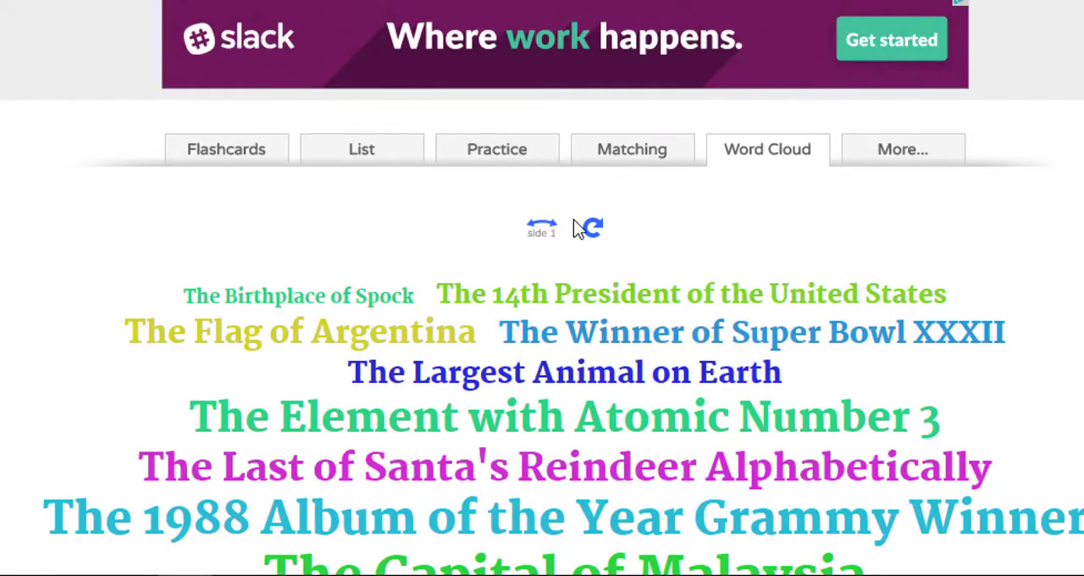
- Switch the word cloud to the side 2 terms, and look through the additional activities and print quiz settings
left_click(543, 229)
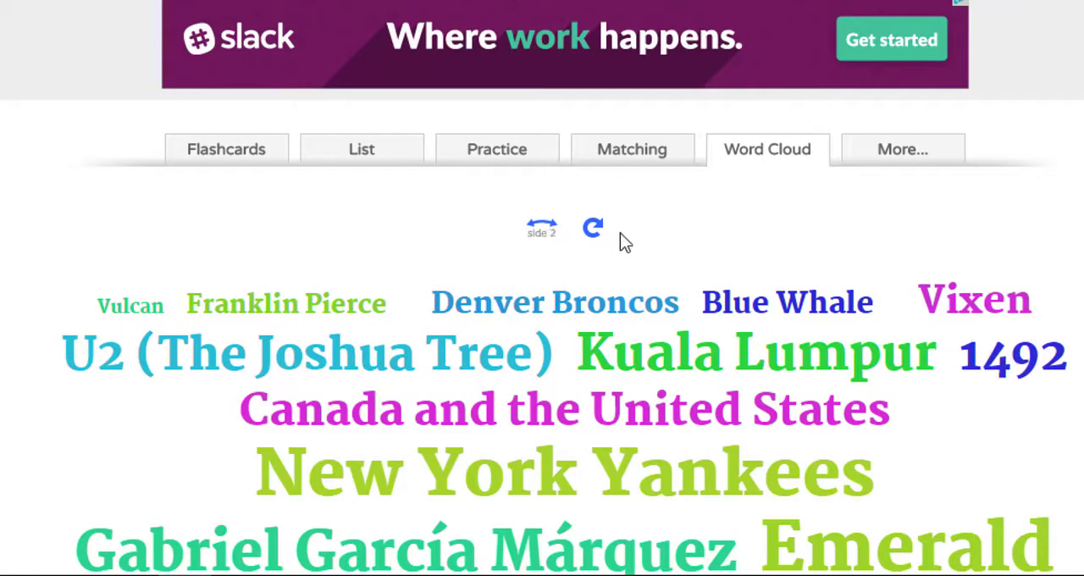
left_click(901, 155)
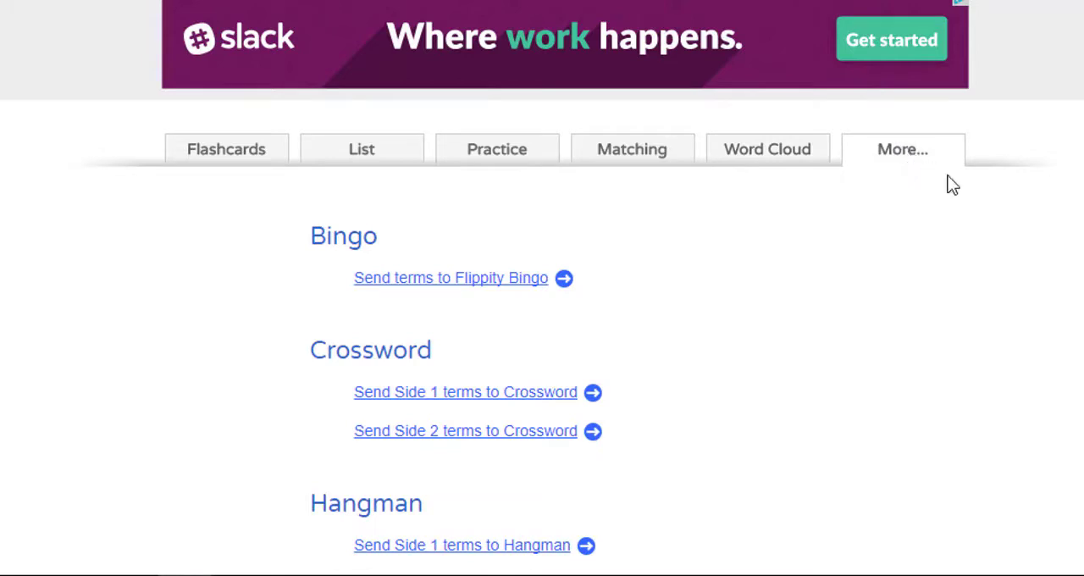
scroll(591, 88, "down", 3)
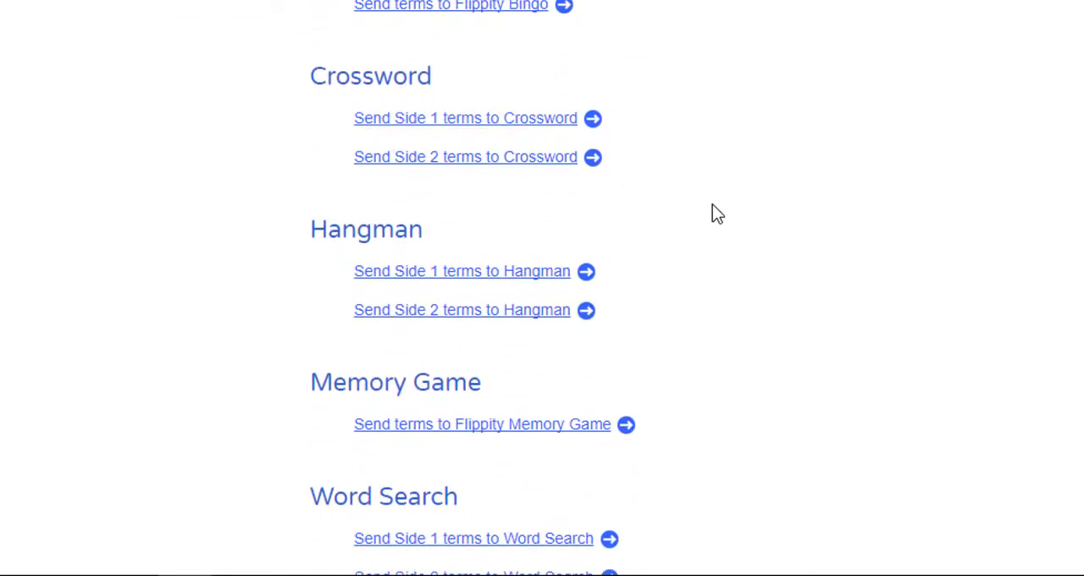
scroll(542, 288, "down", 5)
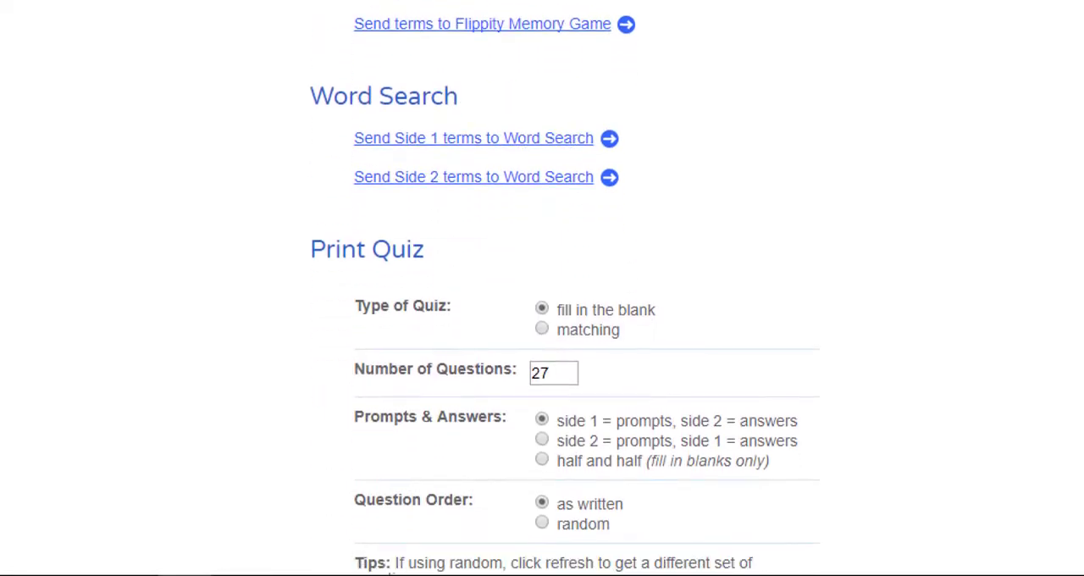
scroll(542, 288, "down", 2)
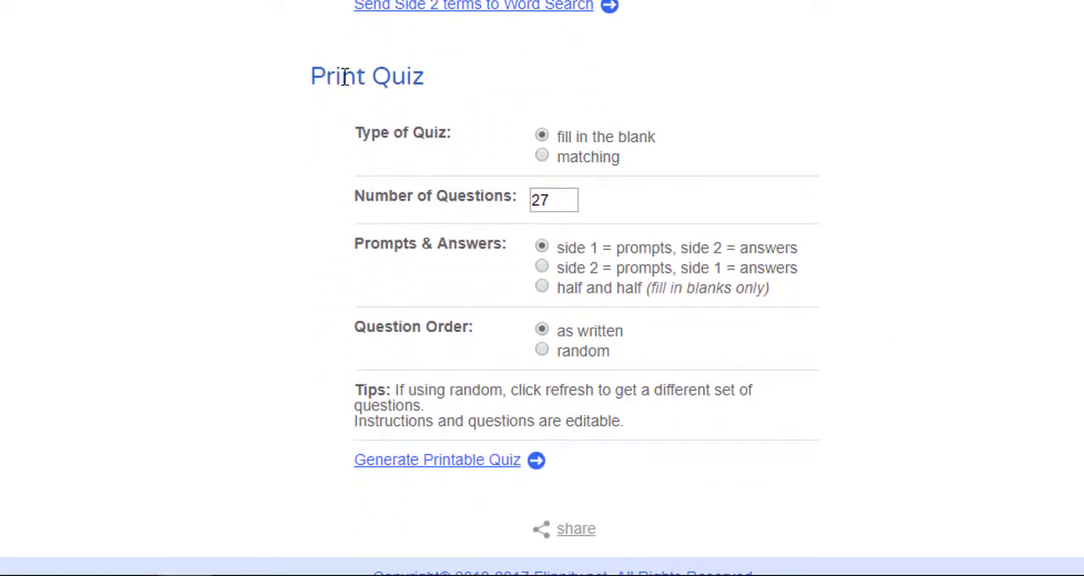
- Generate the printable fill-in-the-blank quiz from the flashcards and look through its questions
left_click(482, 470)
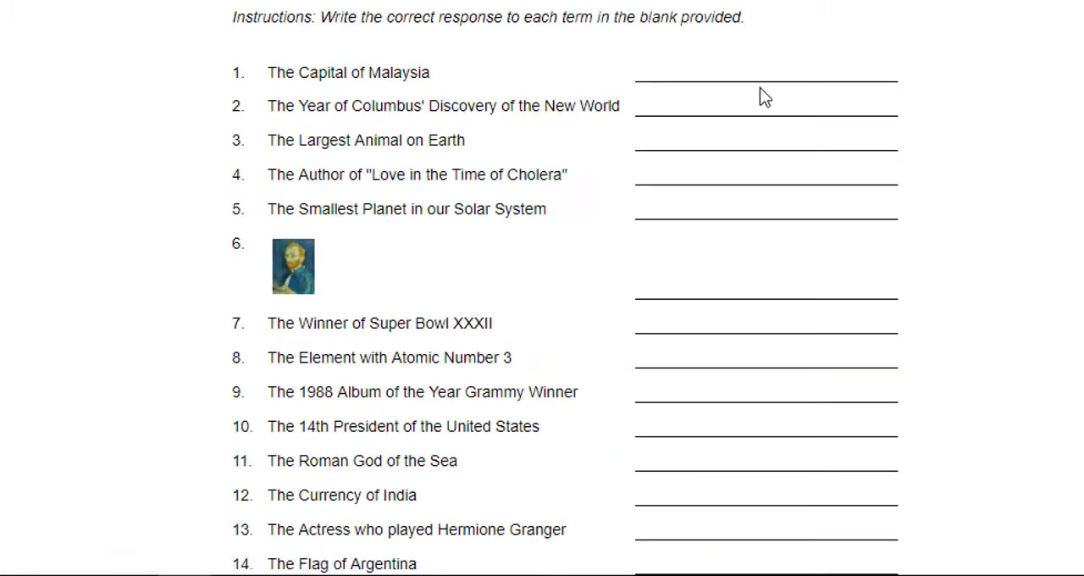
scroll(565, 288, "down", 5)
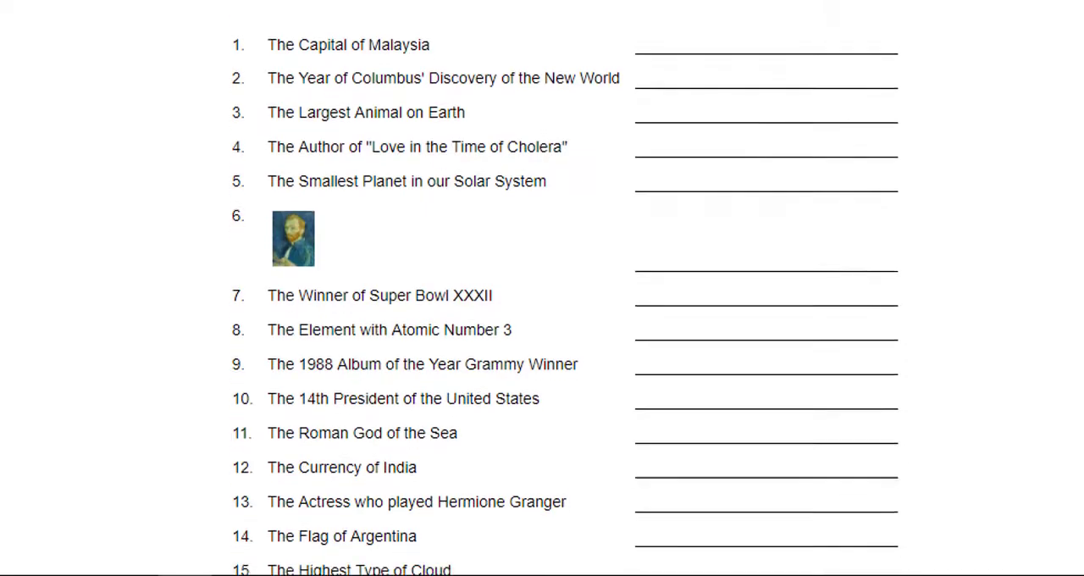
scroll(565, 288, "down", 1)
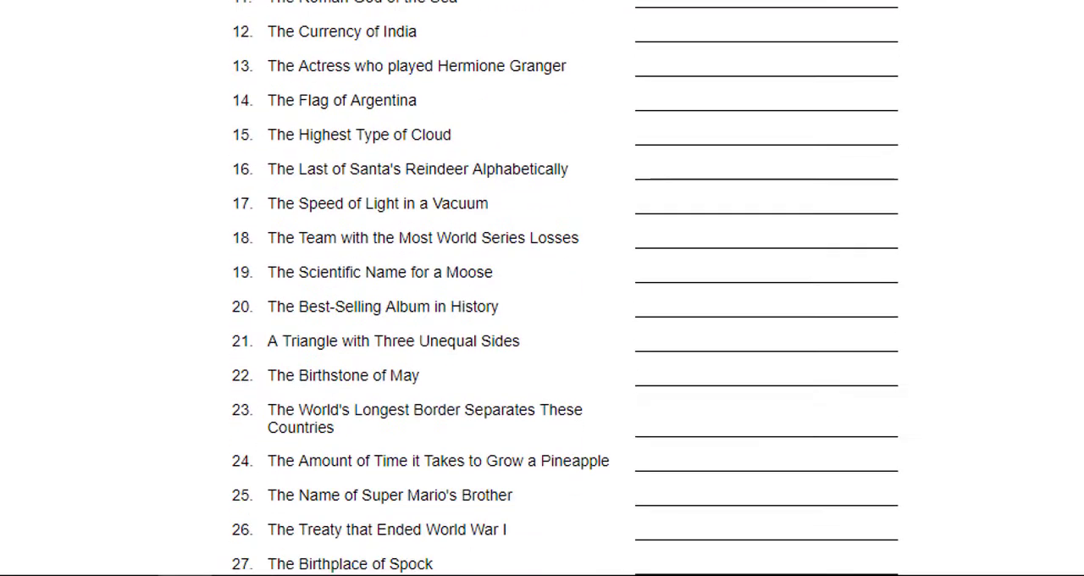
scroll(543, 288, "up", 5)
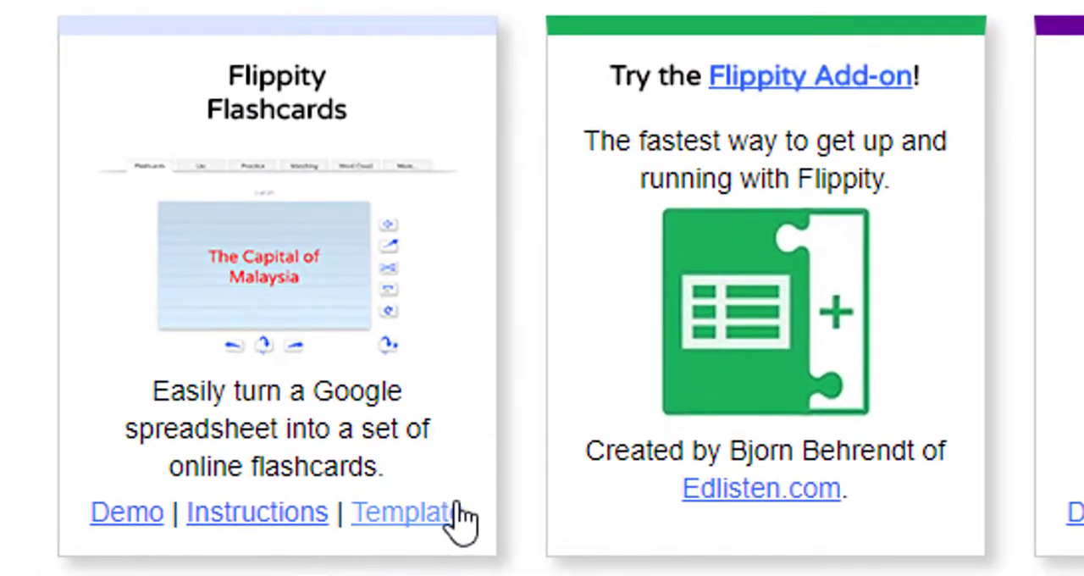
- Make a copy of the Flippity Flashcards template in Google Drive and rename the spreadsheet "Hockey Teams"
left_click(406, 525)
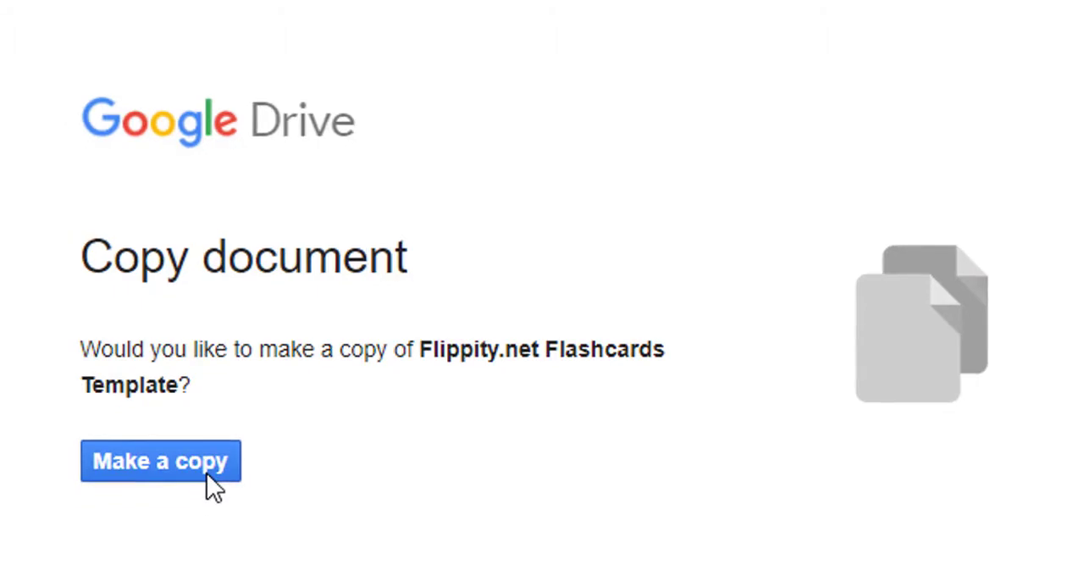
left_click(195, 483)
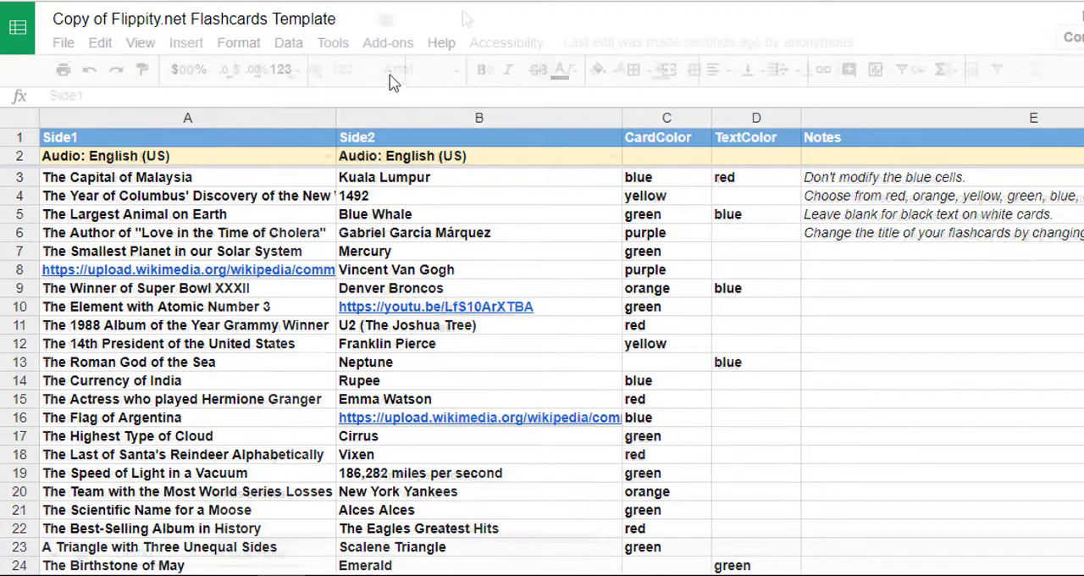
triple_click(337, 20)
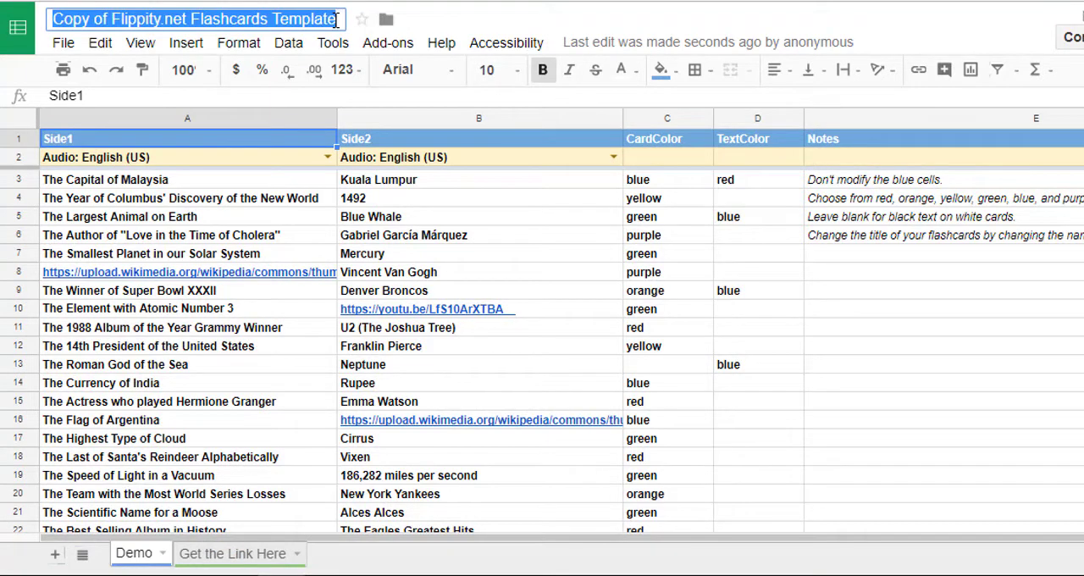
key("BackSpace")
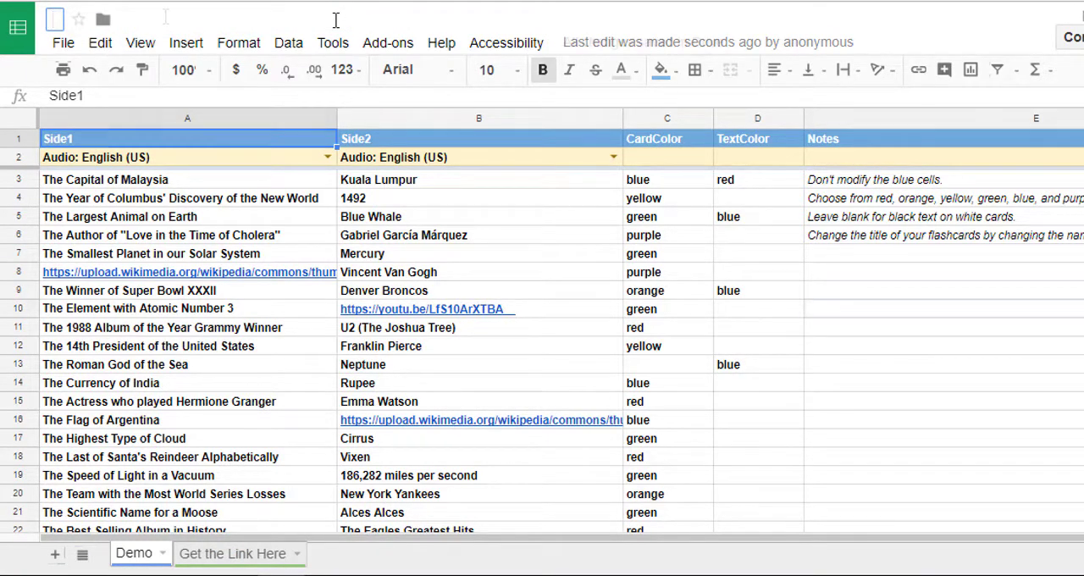
type("Hockey Teams")
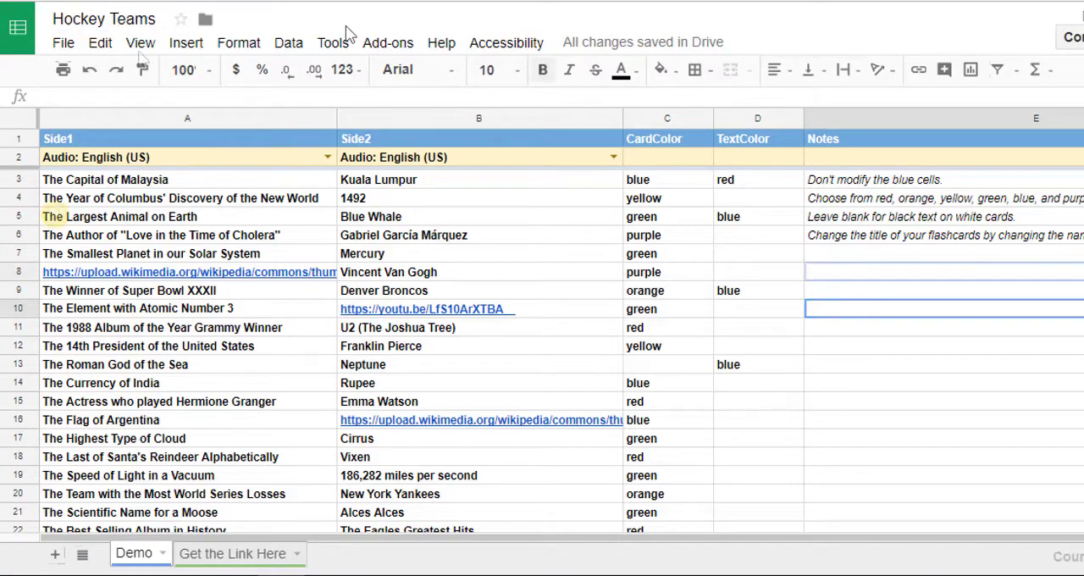
left_click(818, 307)
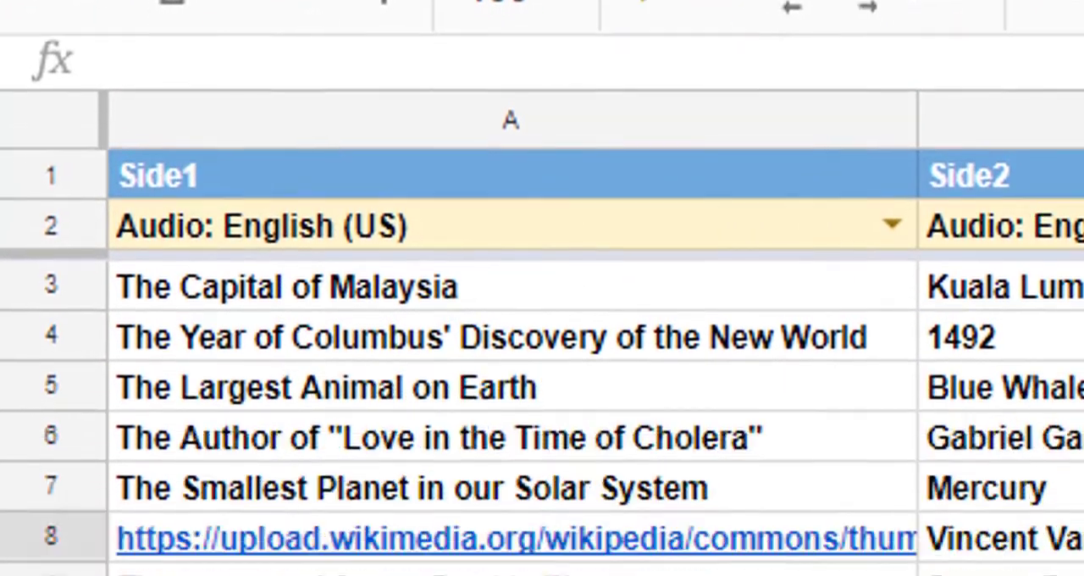
- Publish the entire document to the web as a web page and close the publishing dialog
left_click(178, 123)
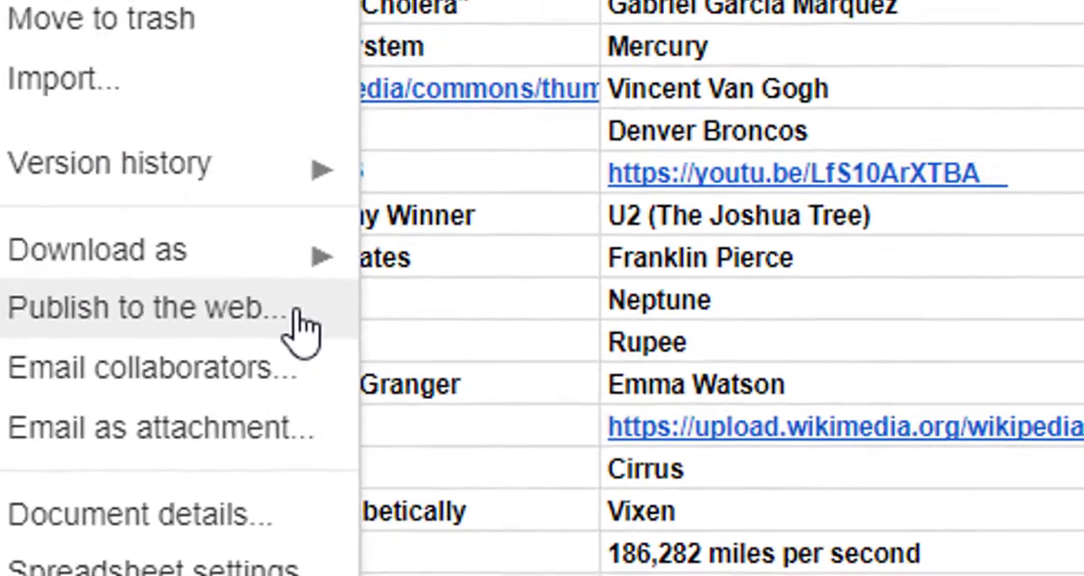
left_click(409, 269)
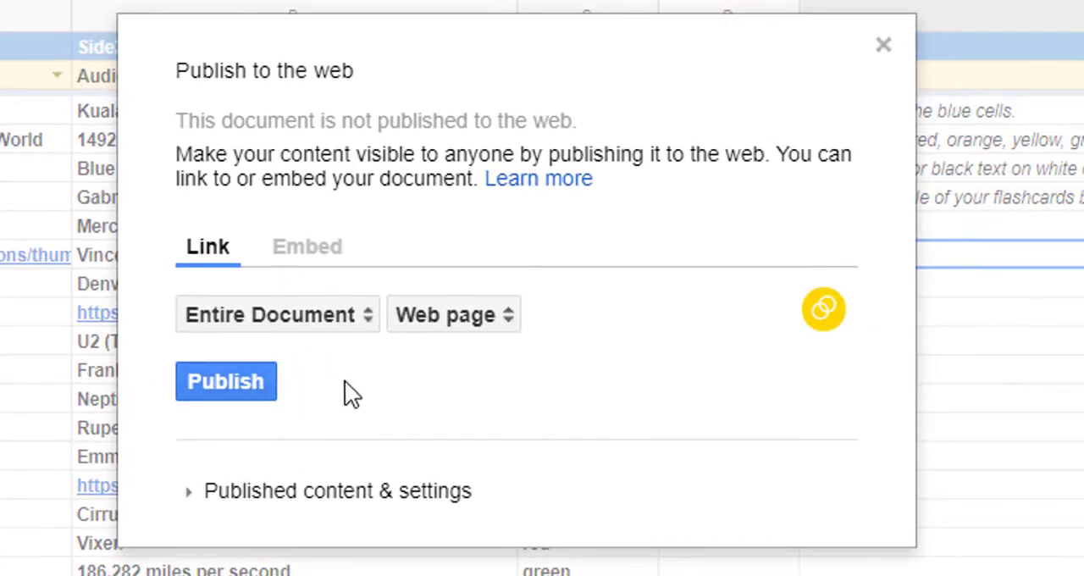
left_click(250, 384)
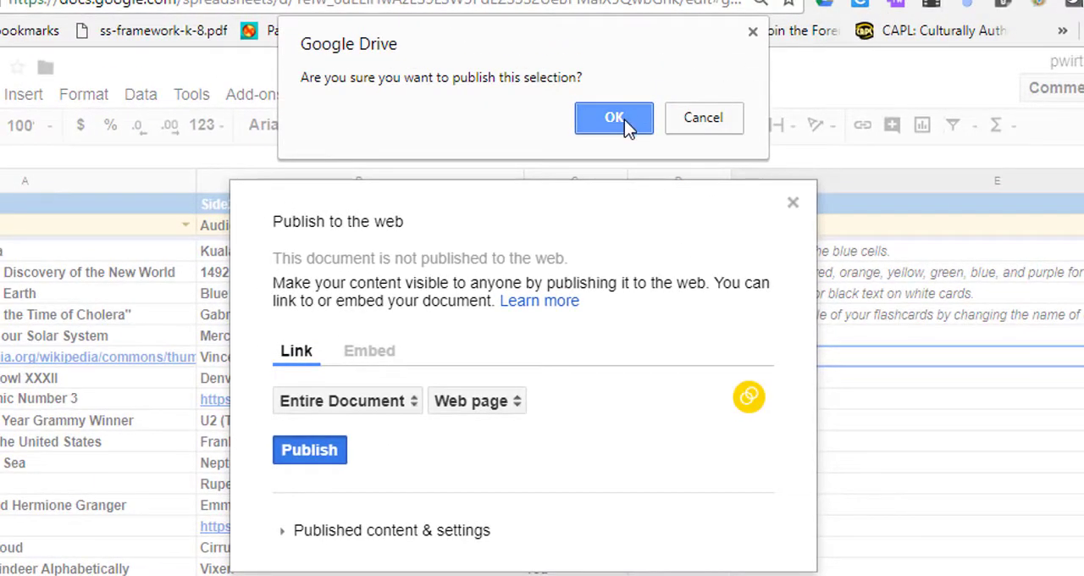
left_click(624, 119)
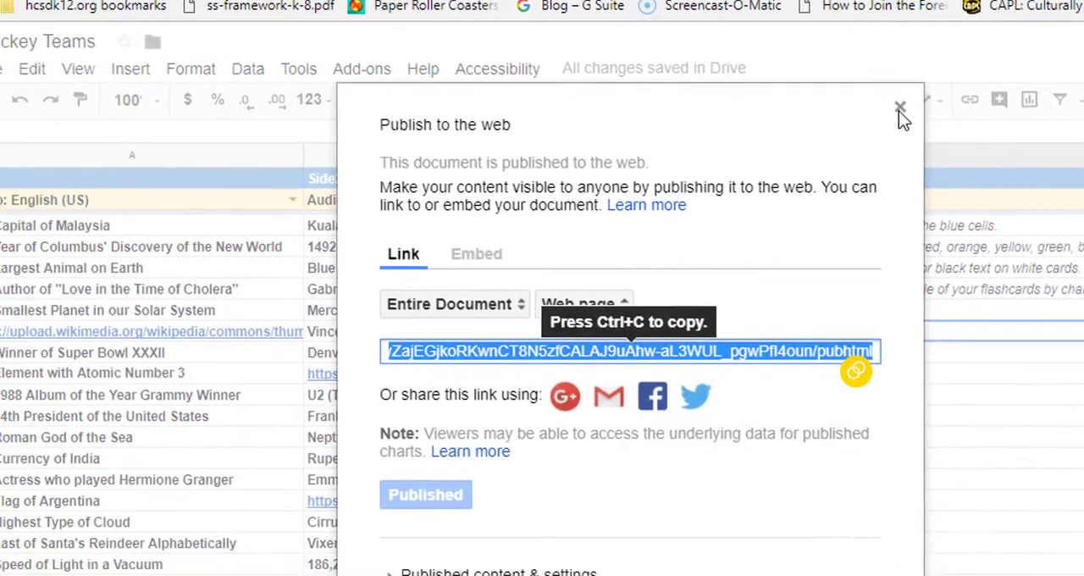
left_click(899, 109)
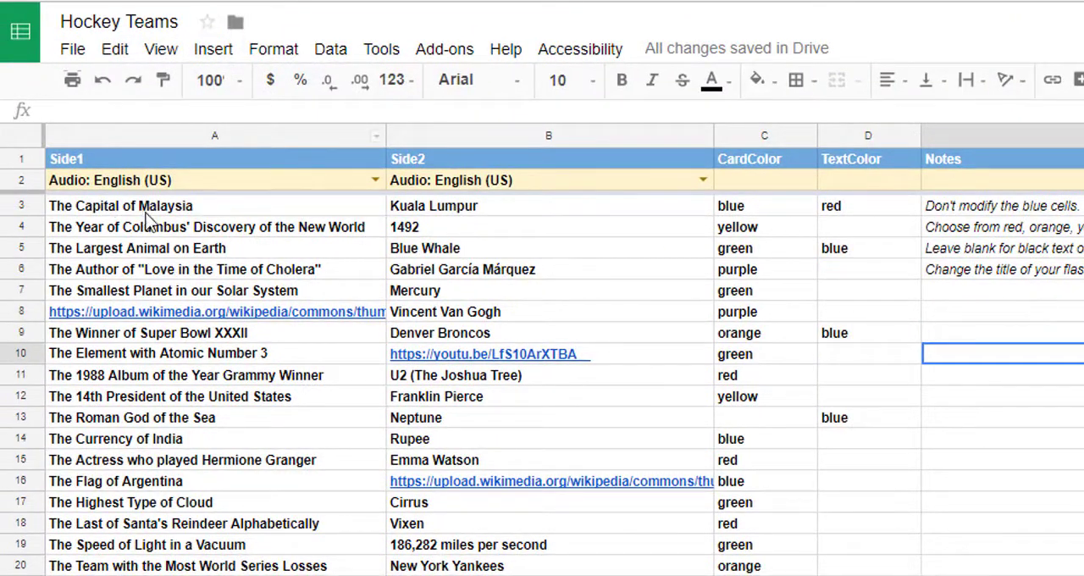
- Clear the sample entries in the Side1 and Side2 columns from row 3 through row 29
left_click(146, 212)
scroll(68, 381, "down", 5)
left_click(169, 481, "shift")
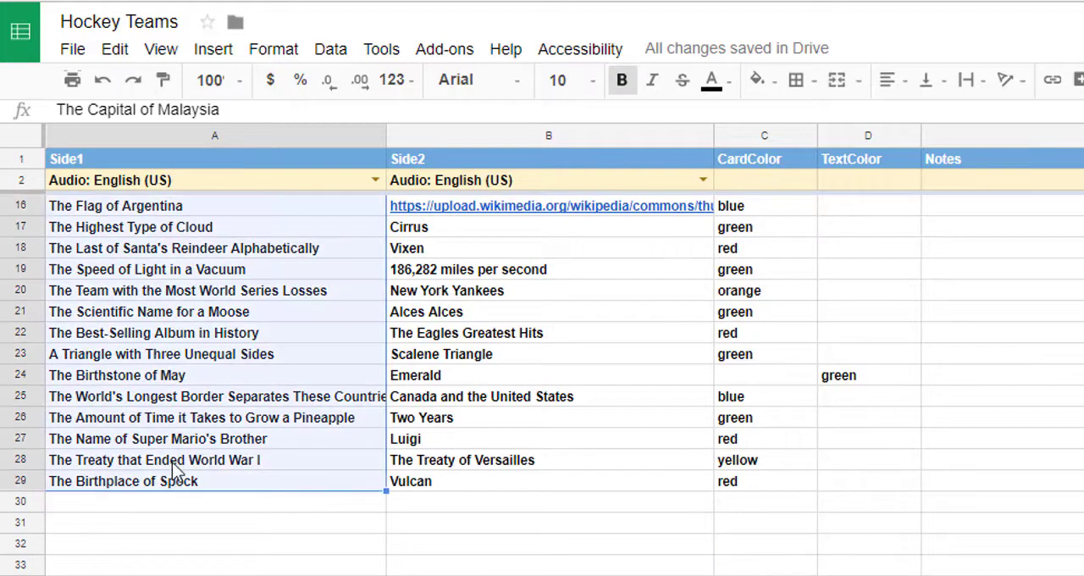
key("Delete")
left_click(440, 481)
scroll(609, 218, "up", 5)
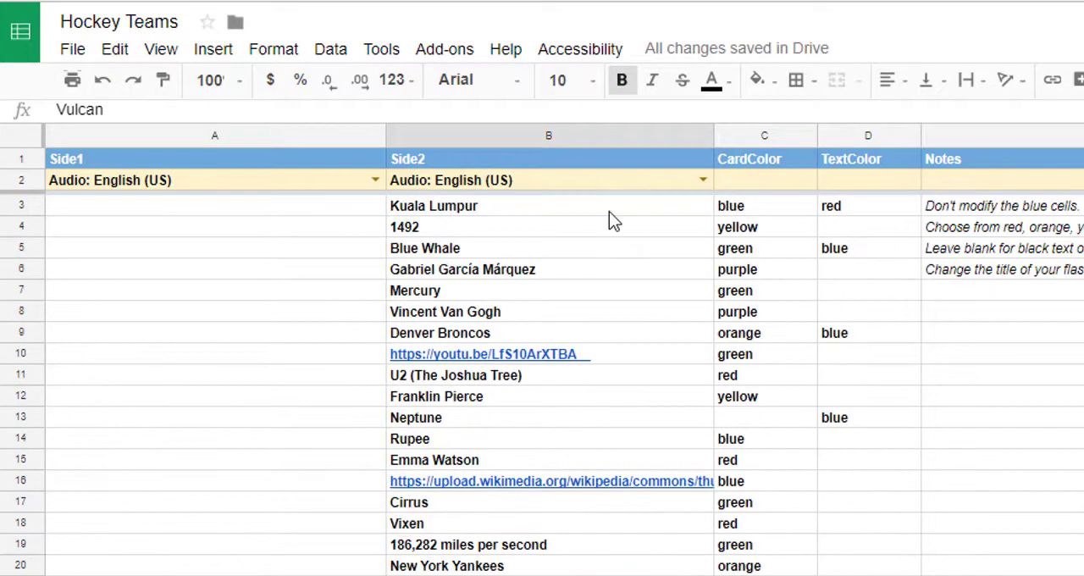
left_click(609, 211, "shift")
key("Delete")
- Enter "Detroit" as Side1 and "Red Wings" as Side2 in row 11
scroll(312, 212, "down", 3)
left_click(312, 206)
double_click(312, 206)
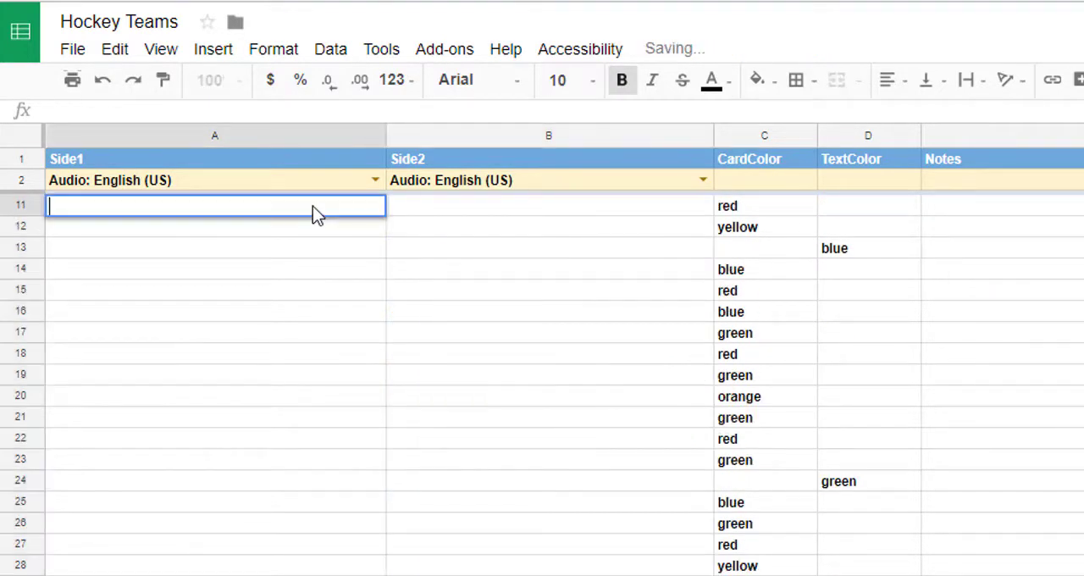
type("Detroit")
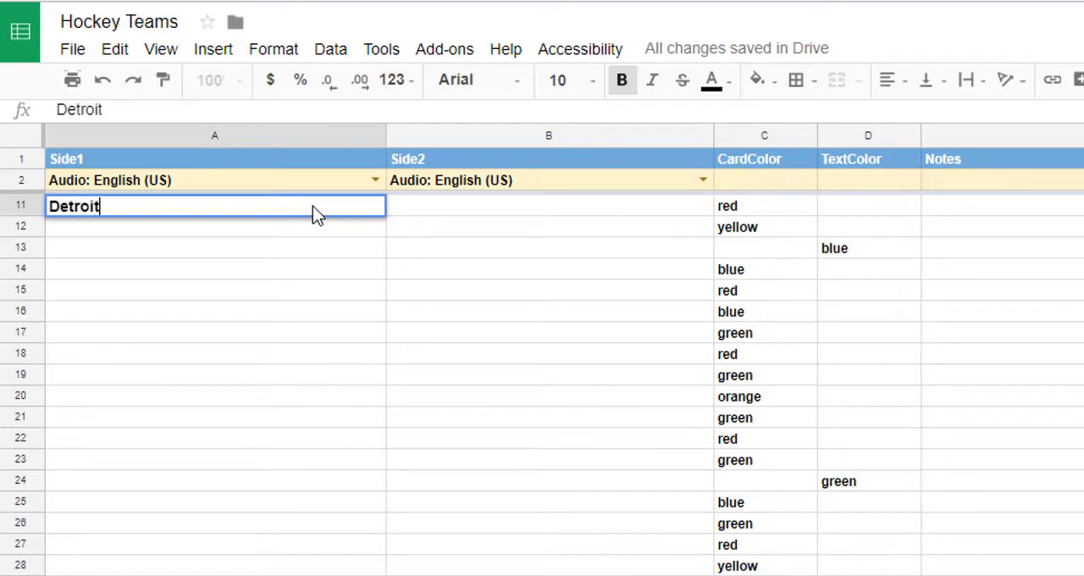
left_click(514, 206)
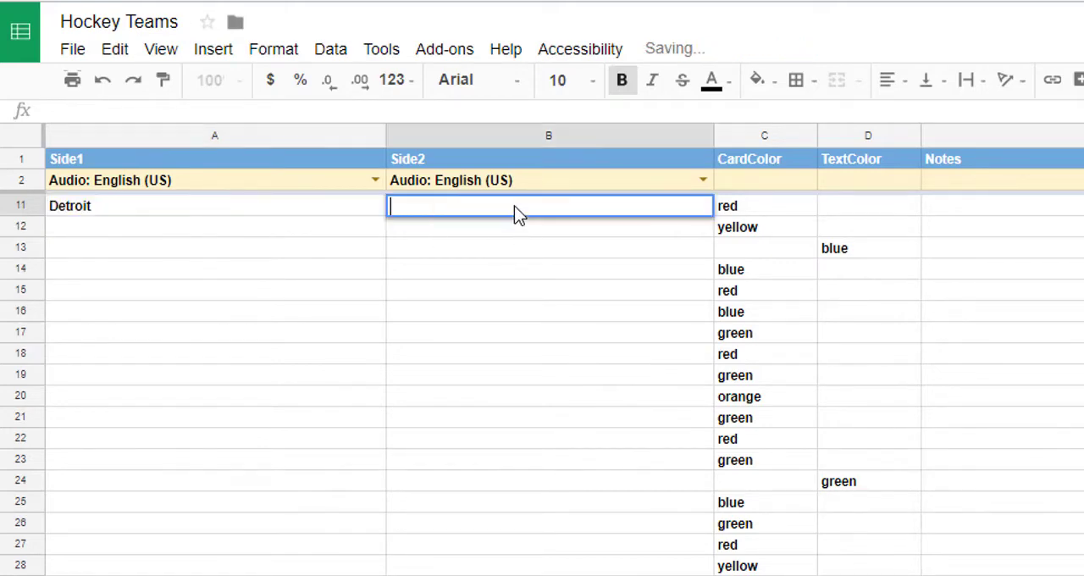
type("Red Wings")
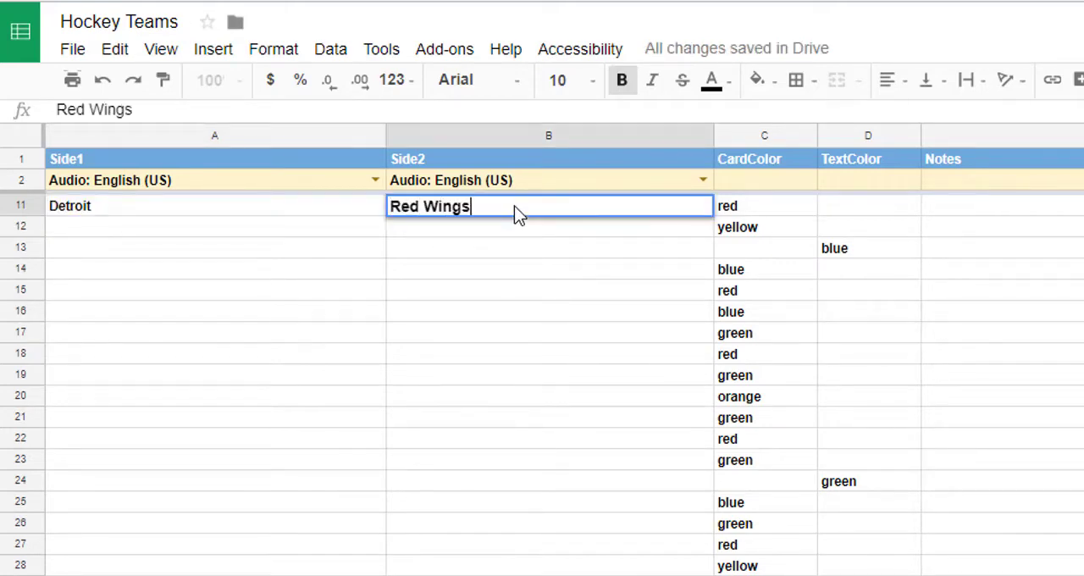
- Enter "Buffalo" as Side1 in row 12 and move to that row's Side2 cell
double_click(305, 226)
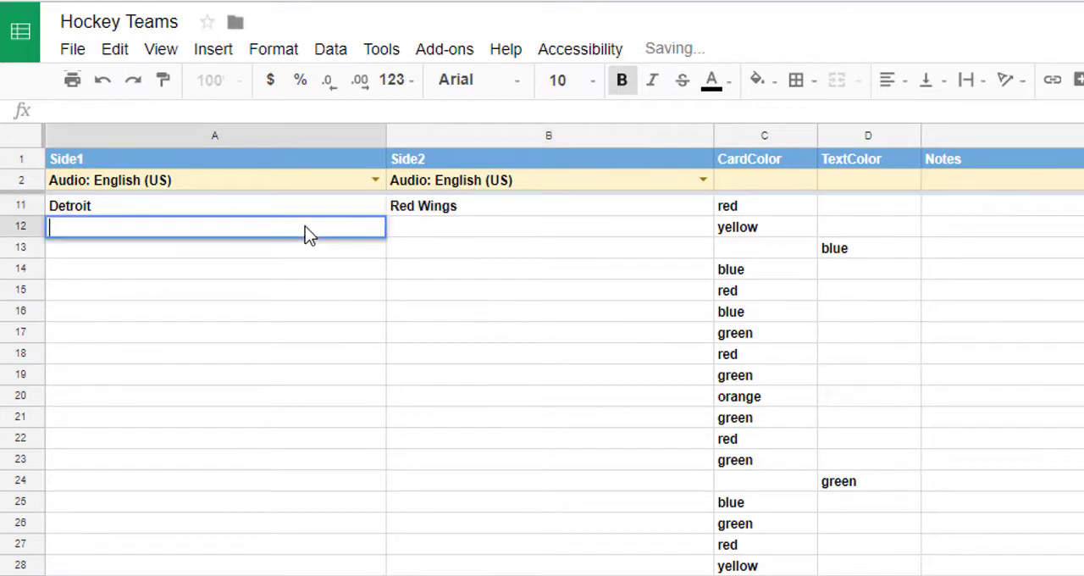
type("Buffalo")
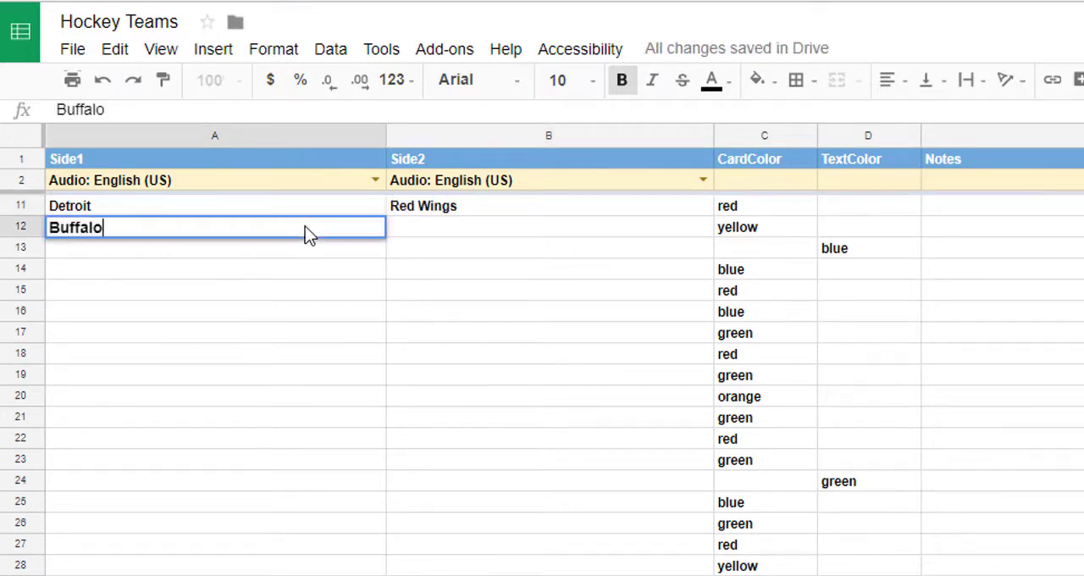
key("Tab")
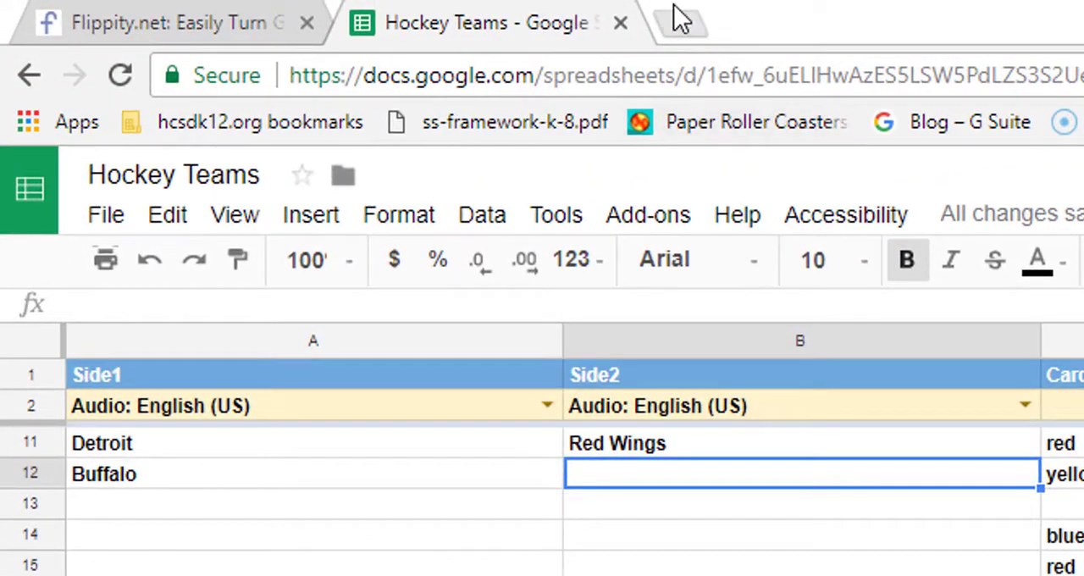
- Search Google Images for "buffalo sabres logo" in a new browser tab and open the red and black buffalo head logo from Wikipedia
left_click(682, 22)
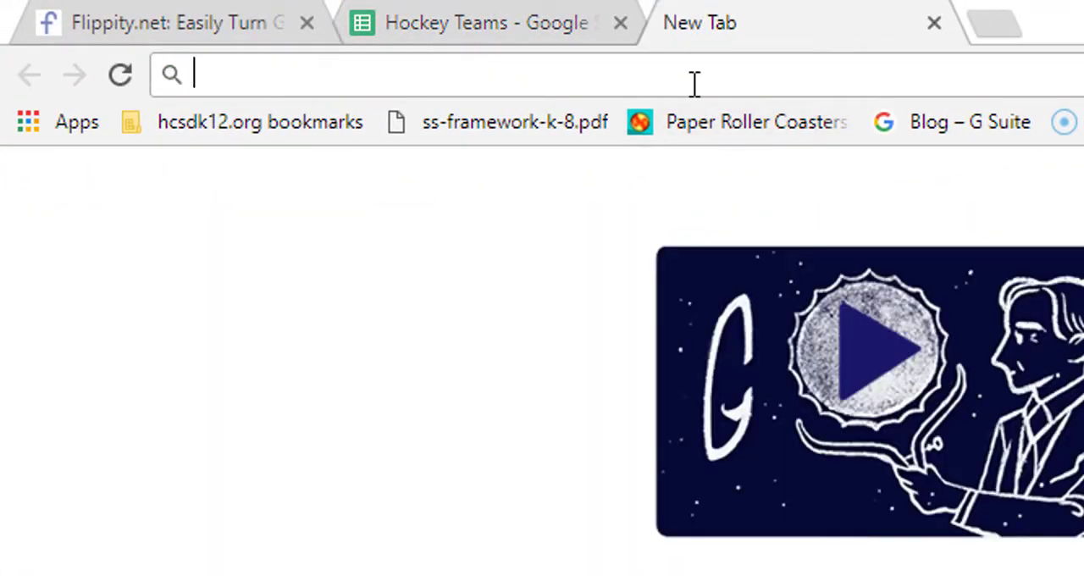
type("buffalo sabres logo")
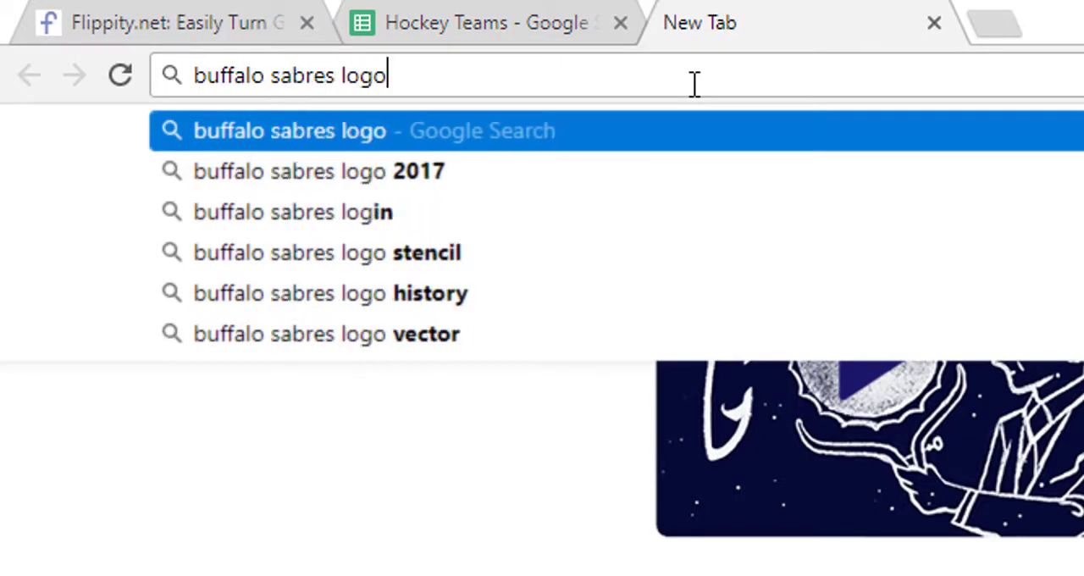
key("Return")
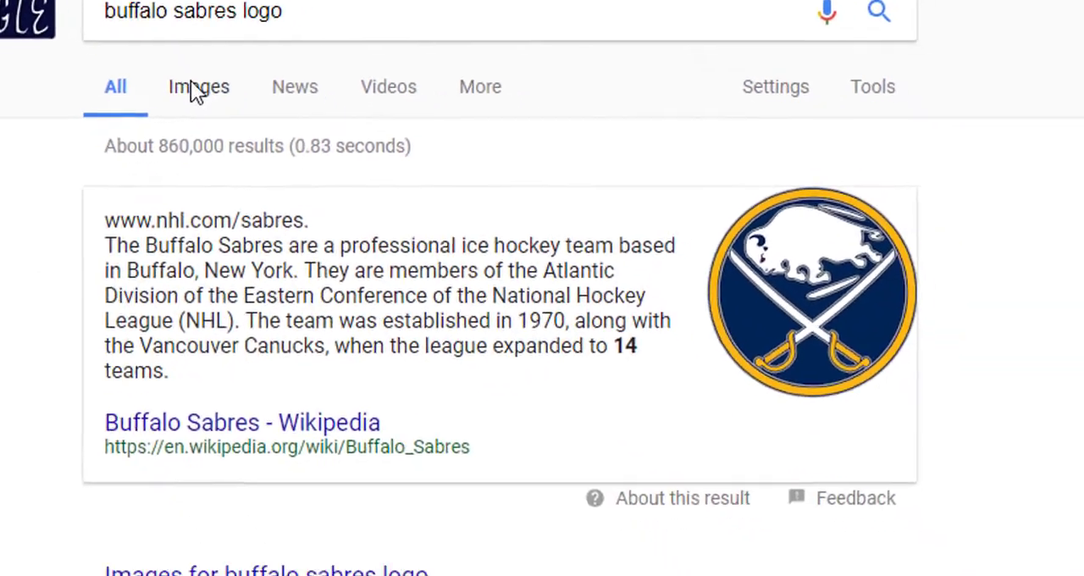
left_click(349, 265)
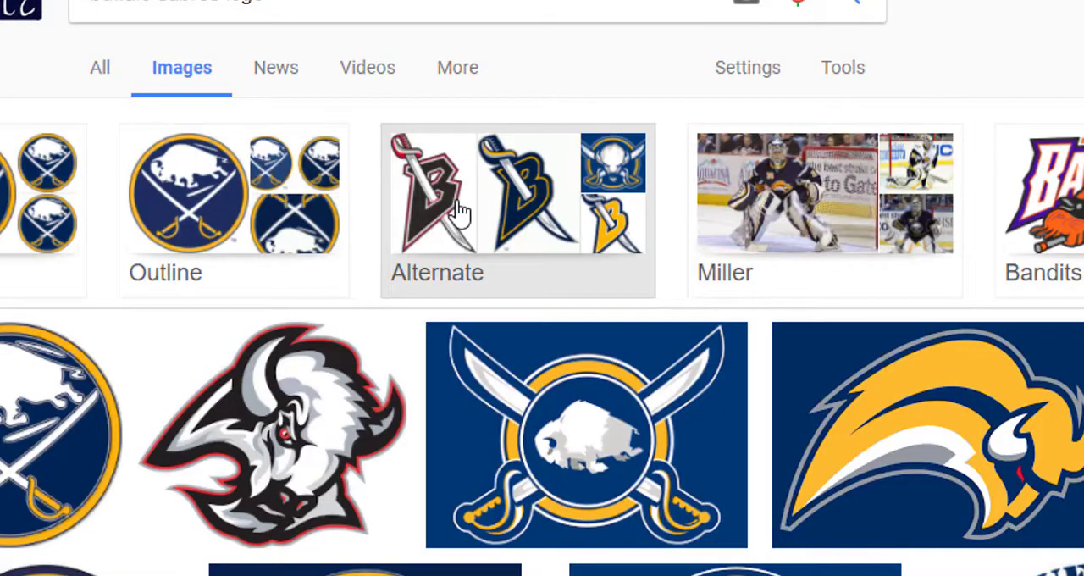
scroll(542, 339, "down", 3)
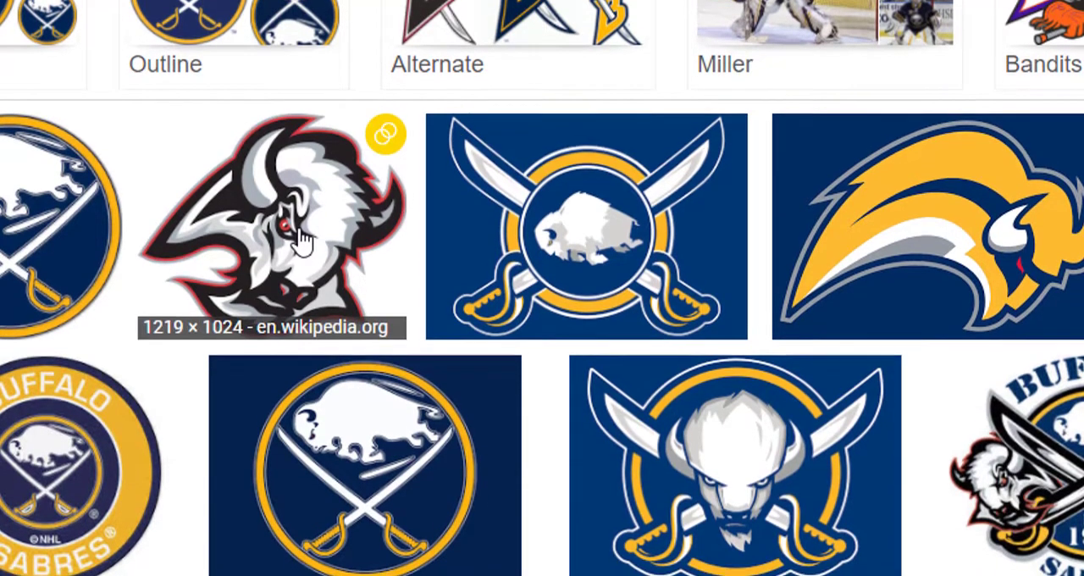
left_click(301, 245)
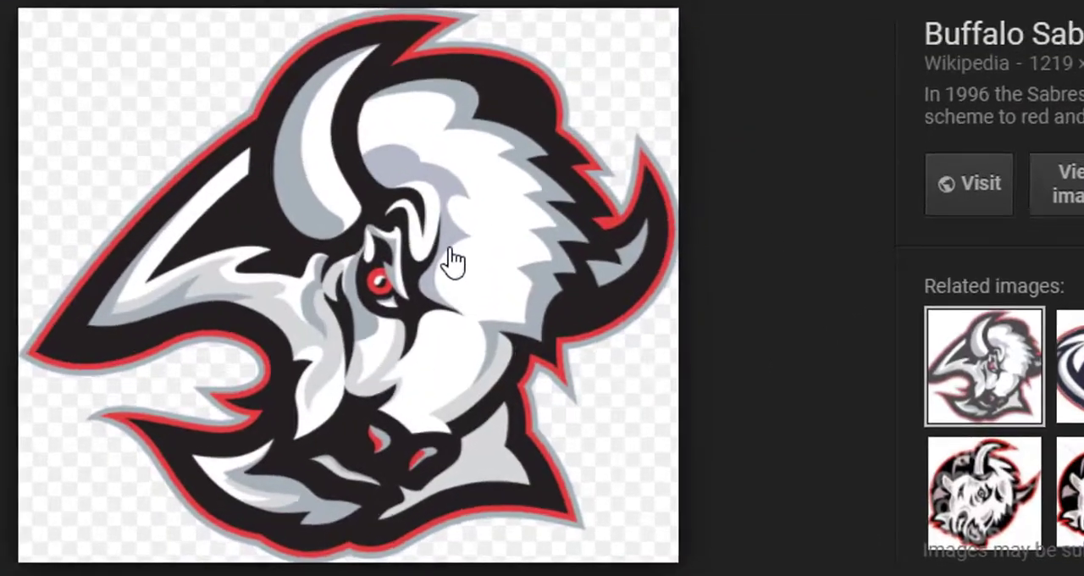
- Copy the image address of the buffalo head logo and paste it into the Side2 cell of the Buffalo row
right_click(473, 275)
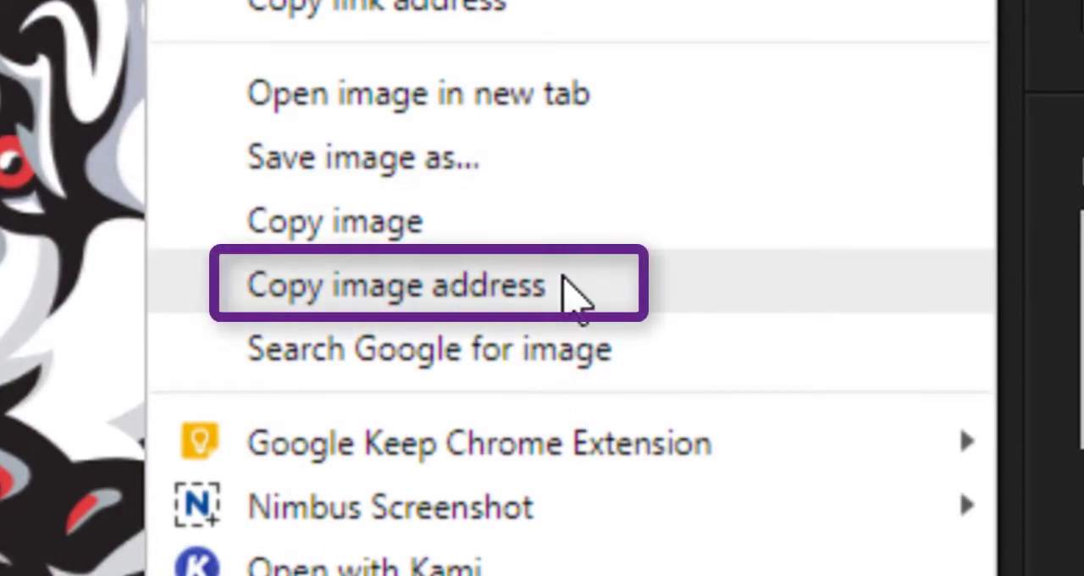
left_click(593, 297)
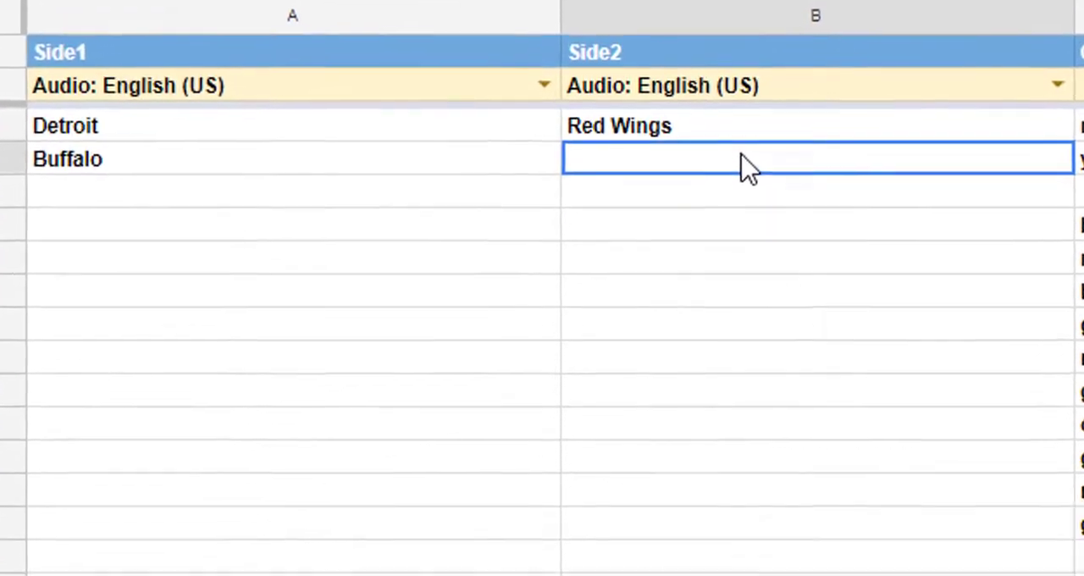
right_click(735, 324)
left_click(784, 244)
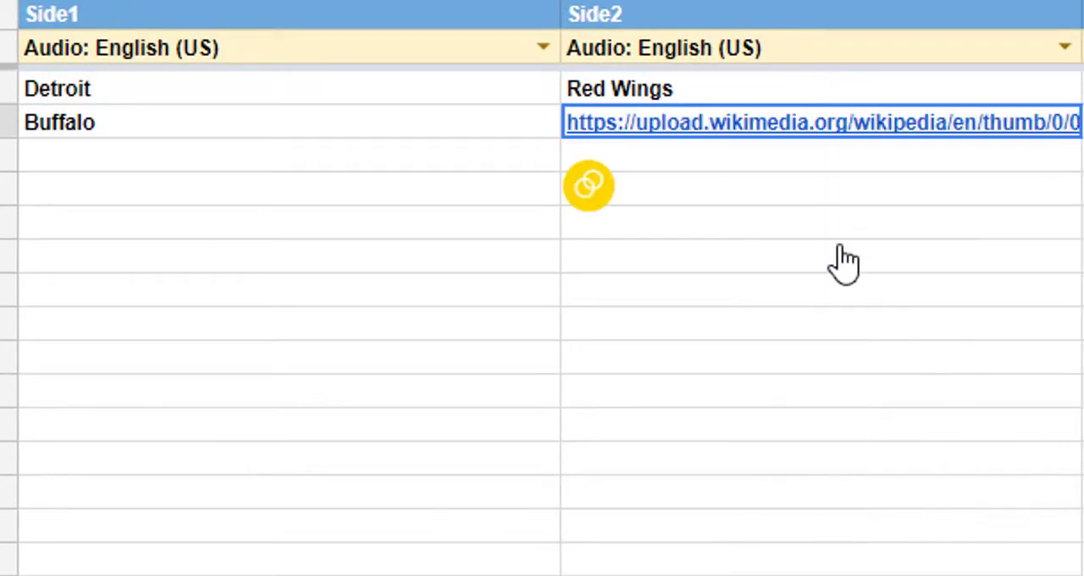
- Enter "Pittsburgh" as Side1 in row 5 and move to that row's Side2 cell
left_click(766, 159)
left_click(350, 170)
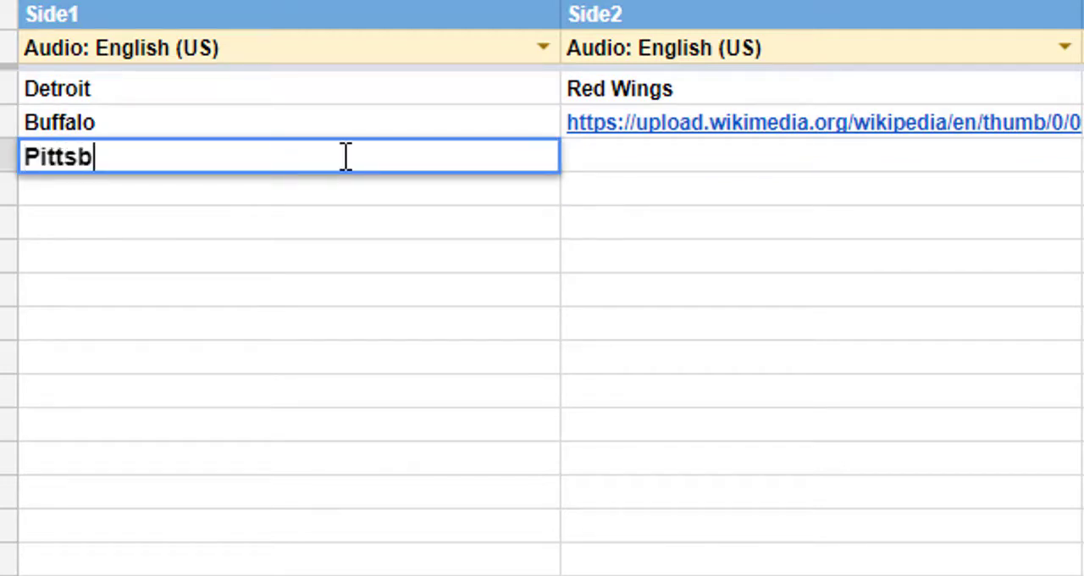
left_click(665, 170)
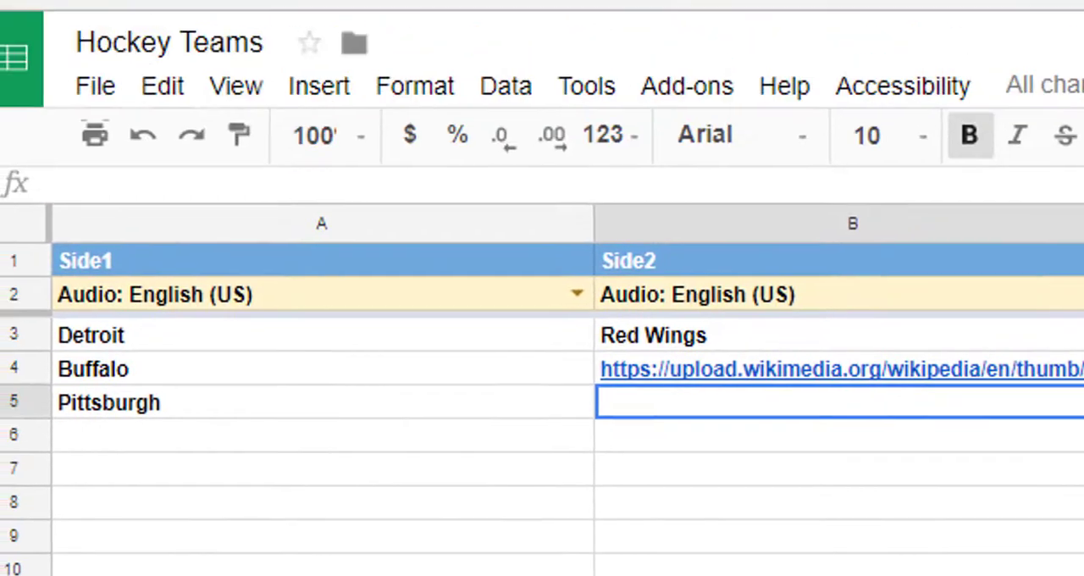
- Search Google Images for "pittsburgh penguins logo" in a new browser tab
key("ctrl+t")
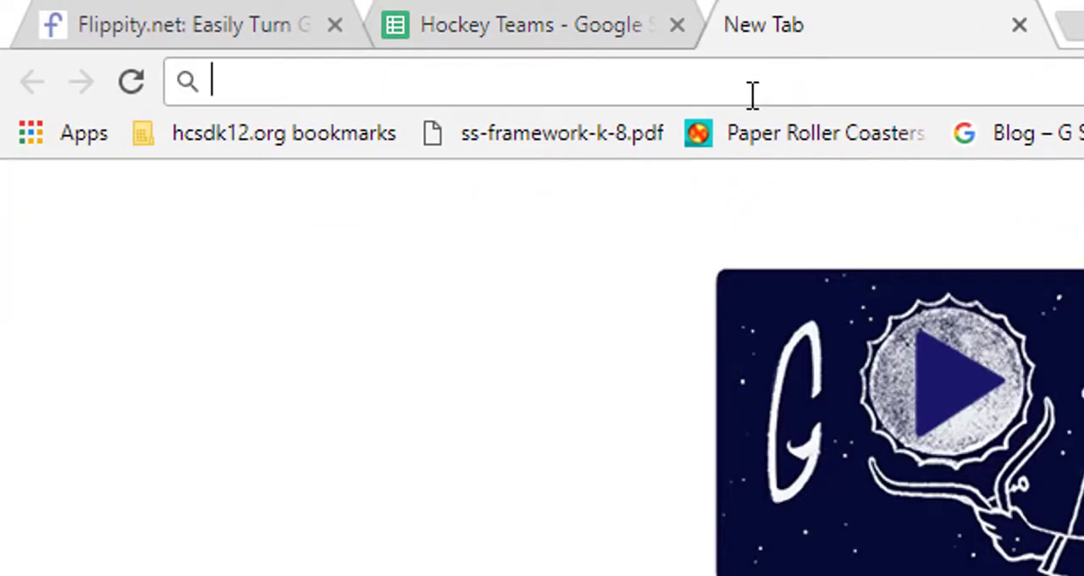
type("pittsburgh penguins l")
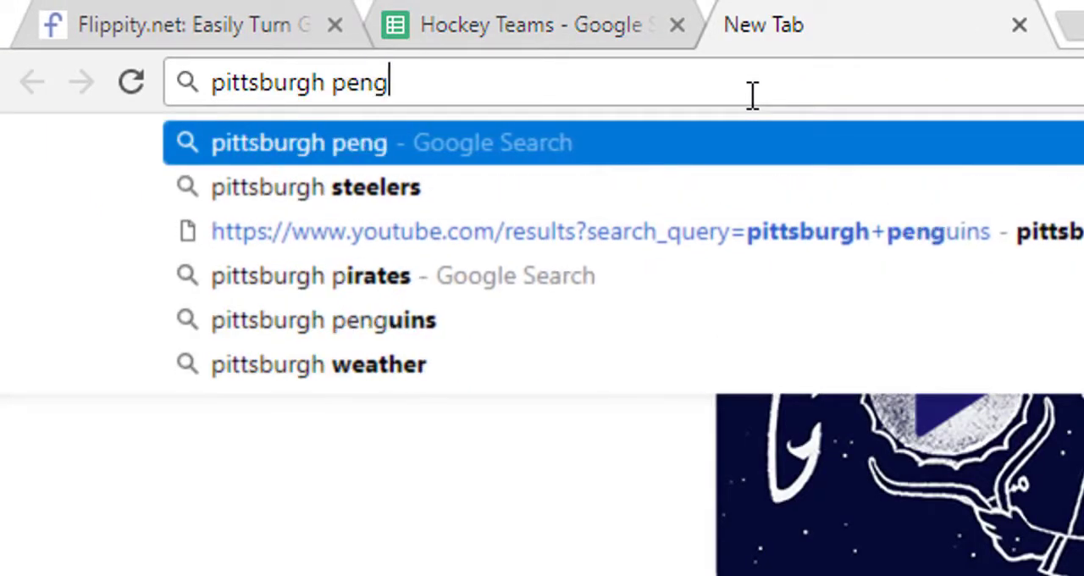
type("ogo")
key("Return")
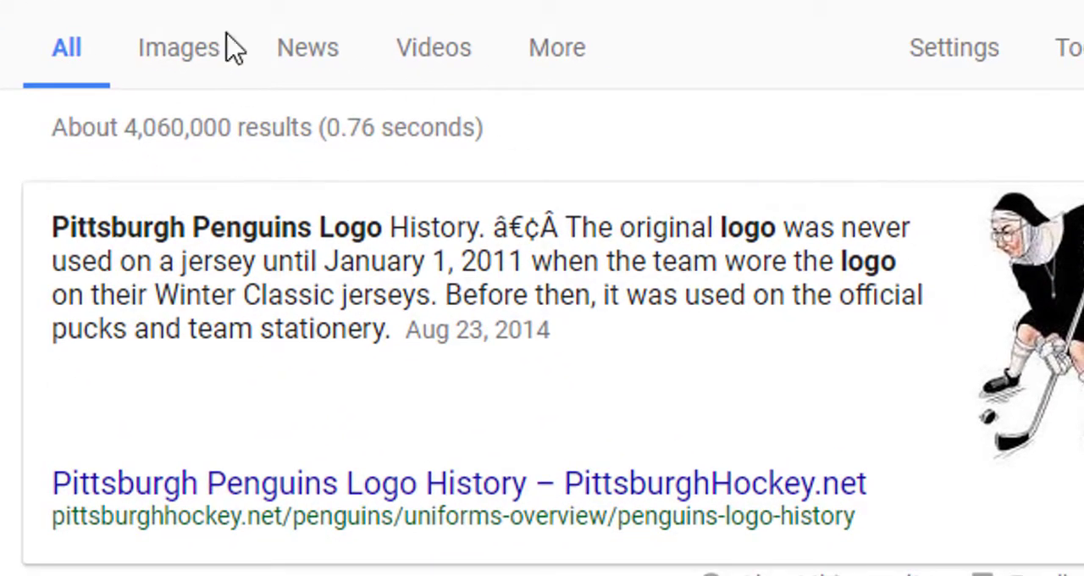
left_click(208, 51)
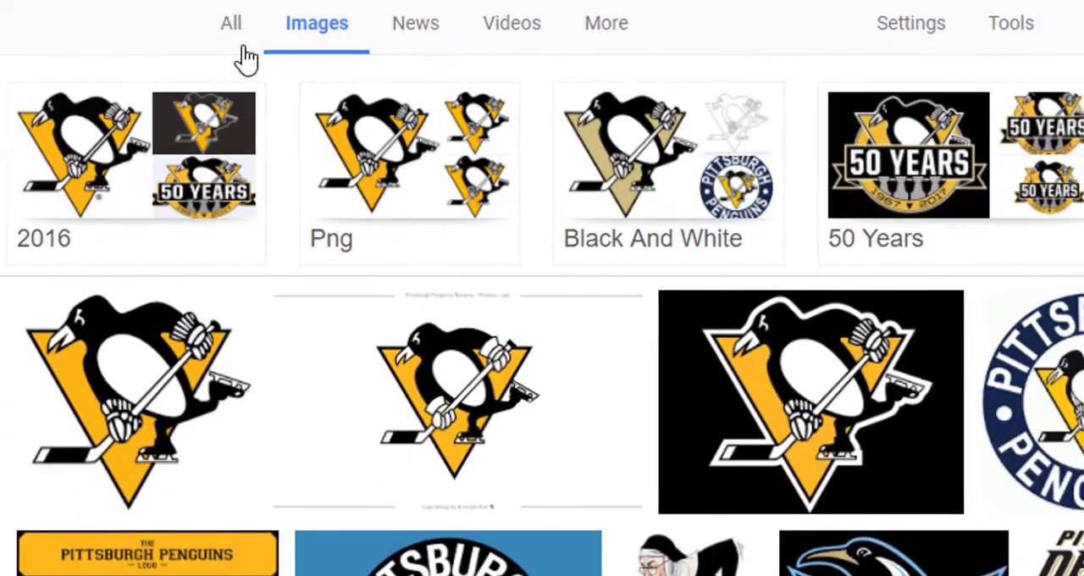
- Filter the image results to the Transparent color option and open the first skating penguin logo on the gold triangle
left_click(1051, 34)
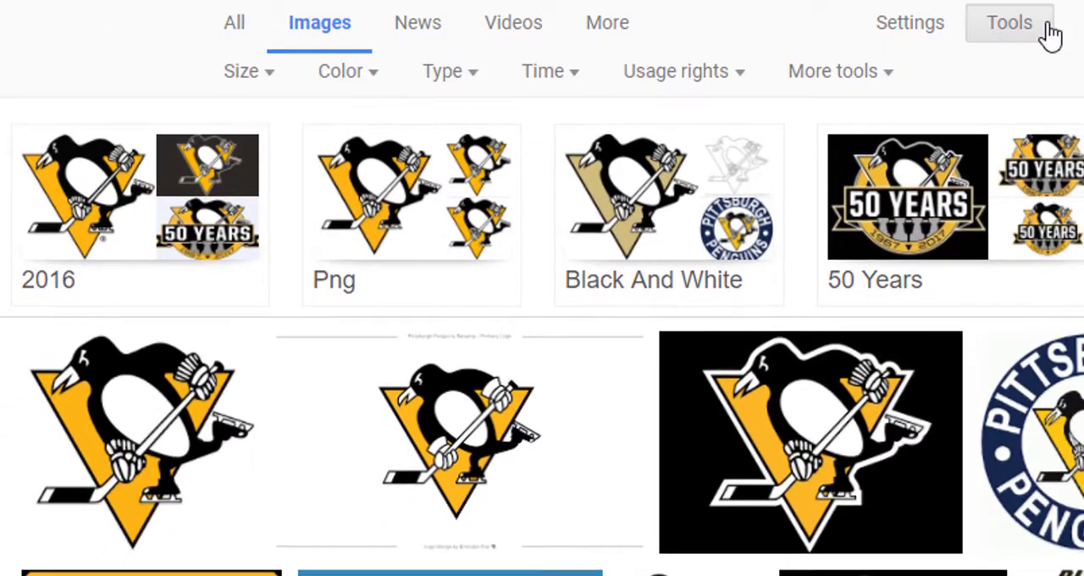
left_click(373, 80)
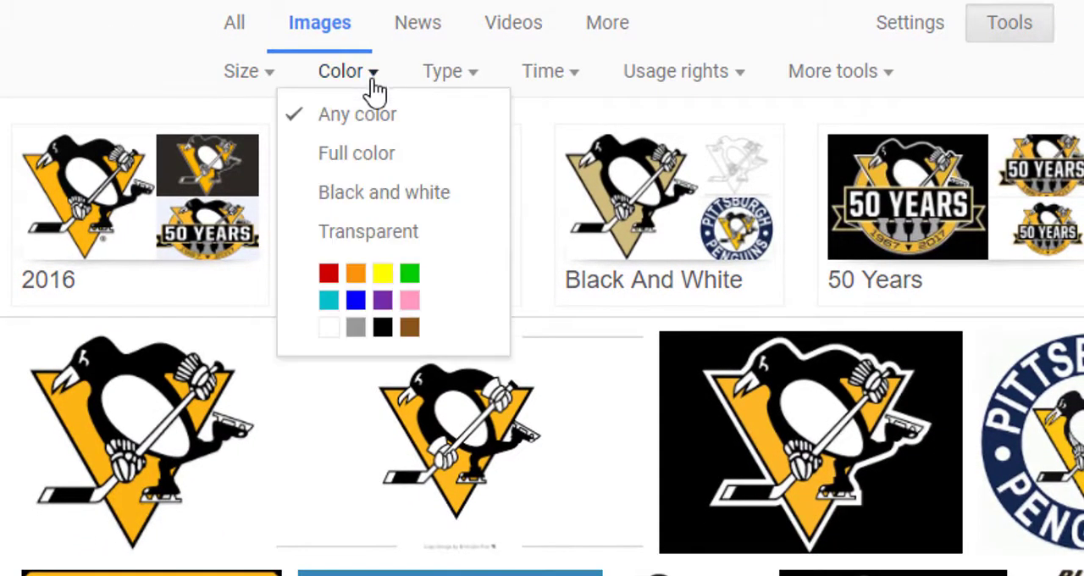
left_click(449, 246)
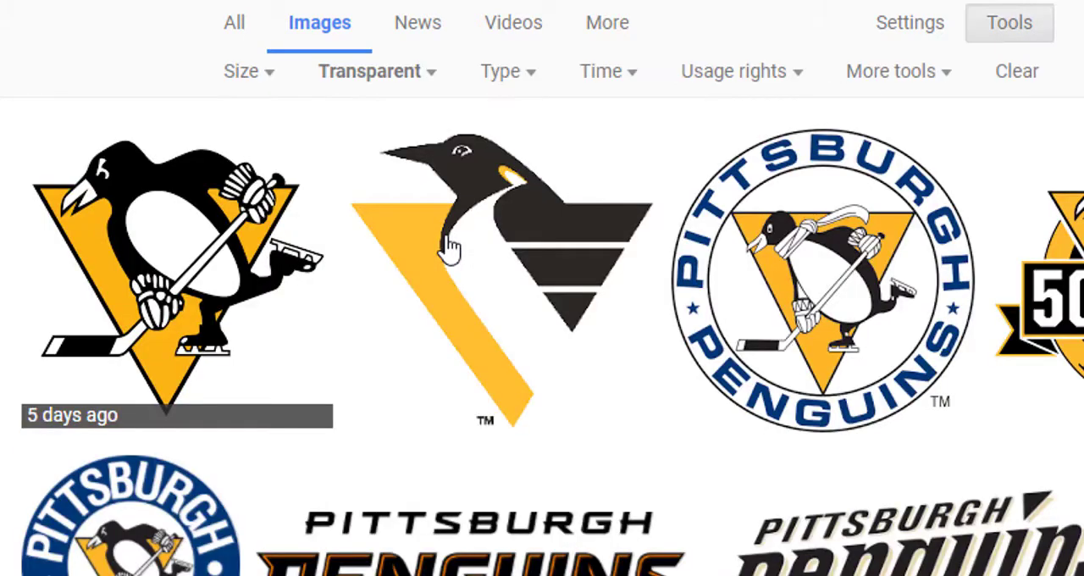
left_click(182, 254)
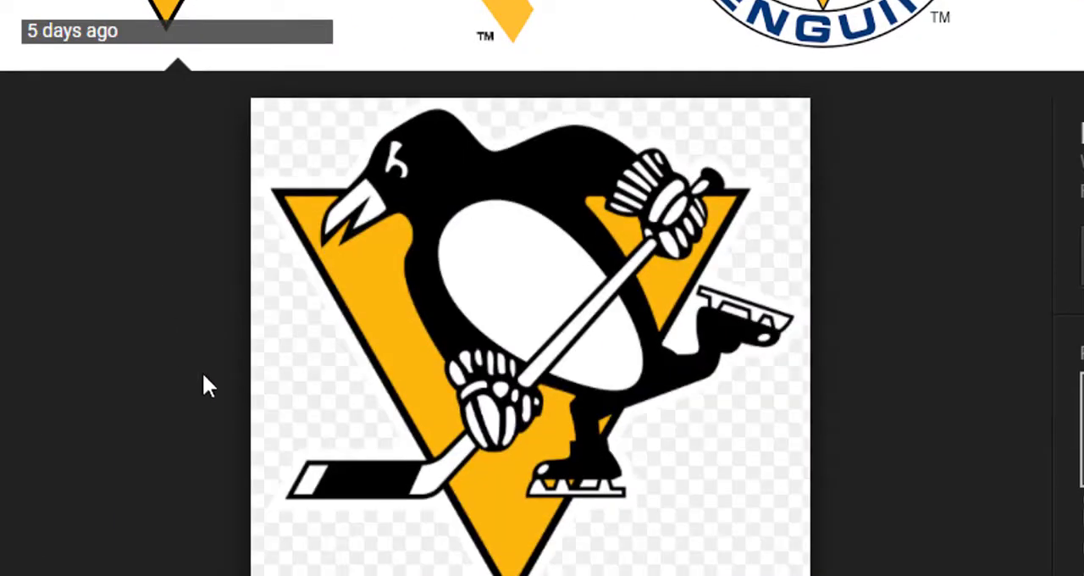
- Copy the image address of the penguin logo and paste it into the Side2 cell of the Pittsburgh row
right_click(498, 311)
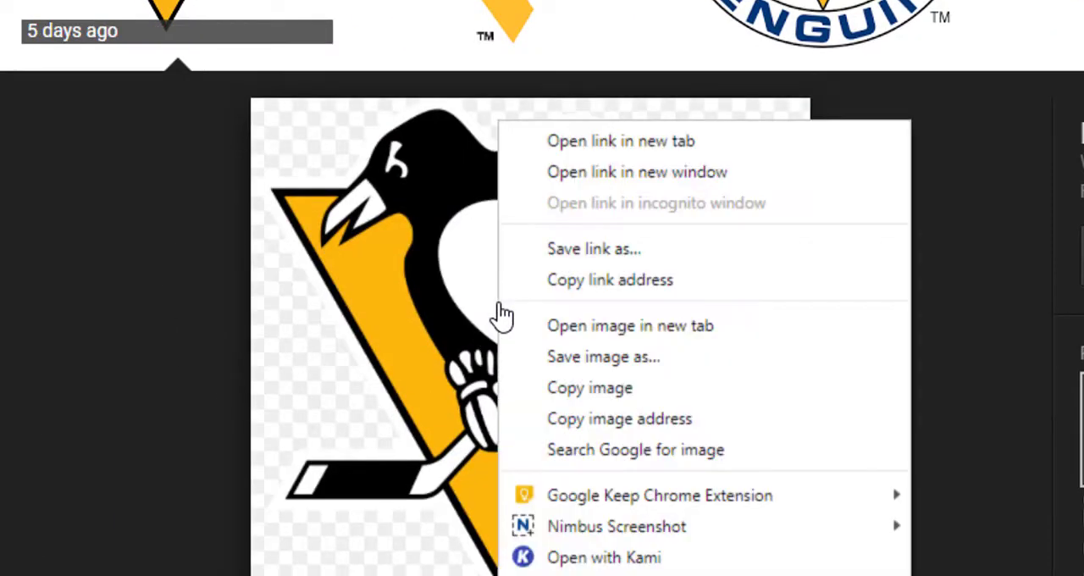
left_click(725, 431)
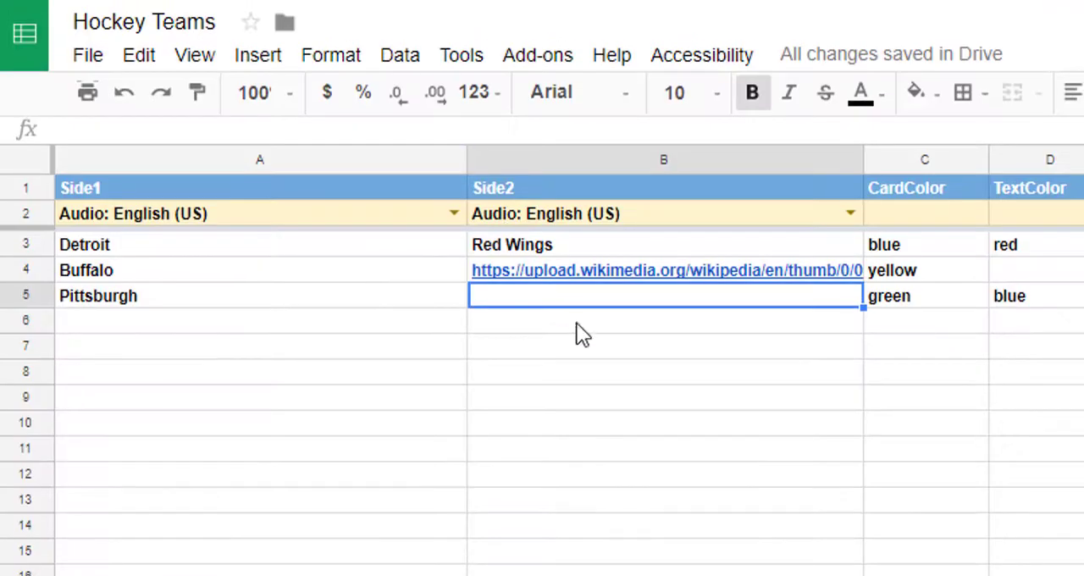
right_click(568, 295)
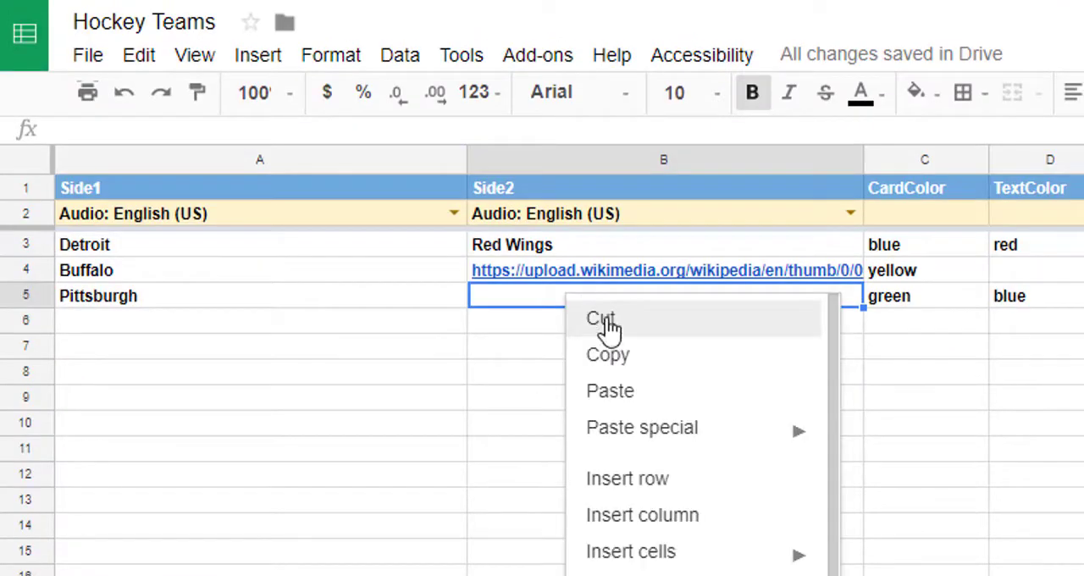
left_click(646, 402)
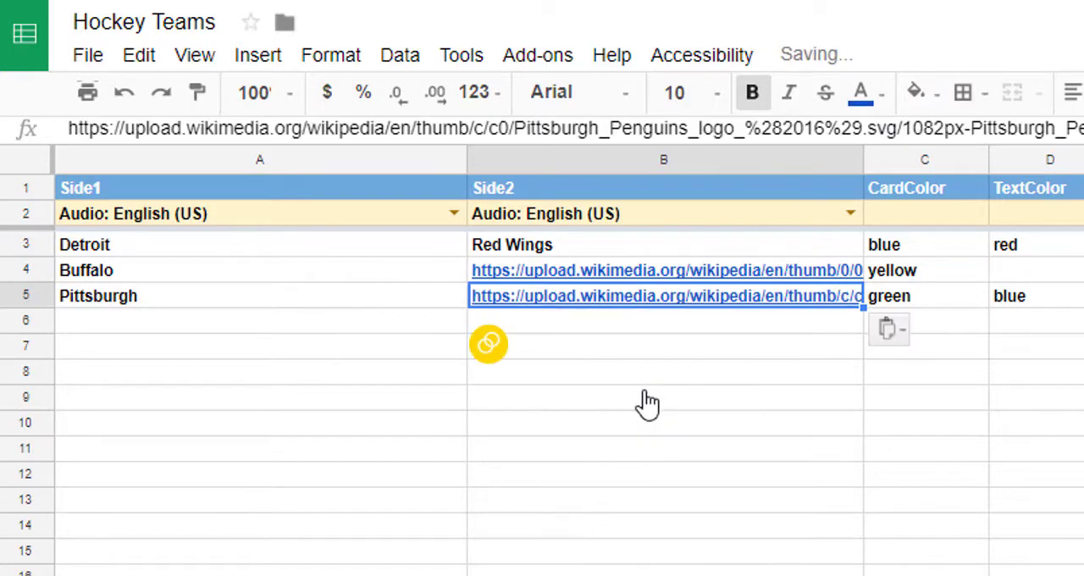
left_click(641, 318)
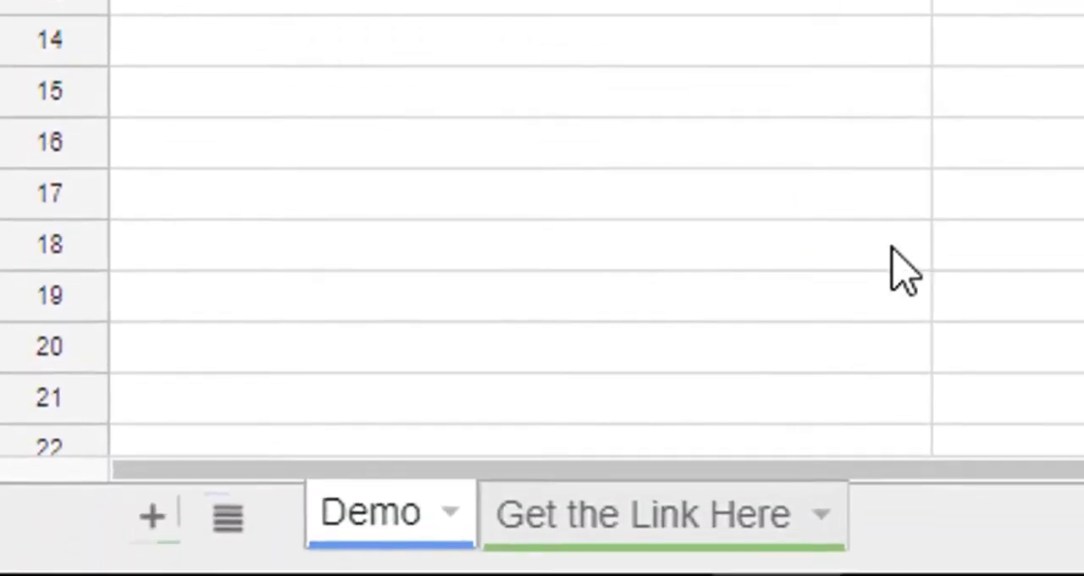
- Open the flashcard set through the Flippity link on the "Get the Link Here" sheet
left_click(648, 525)
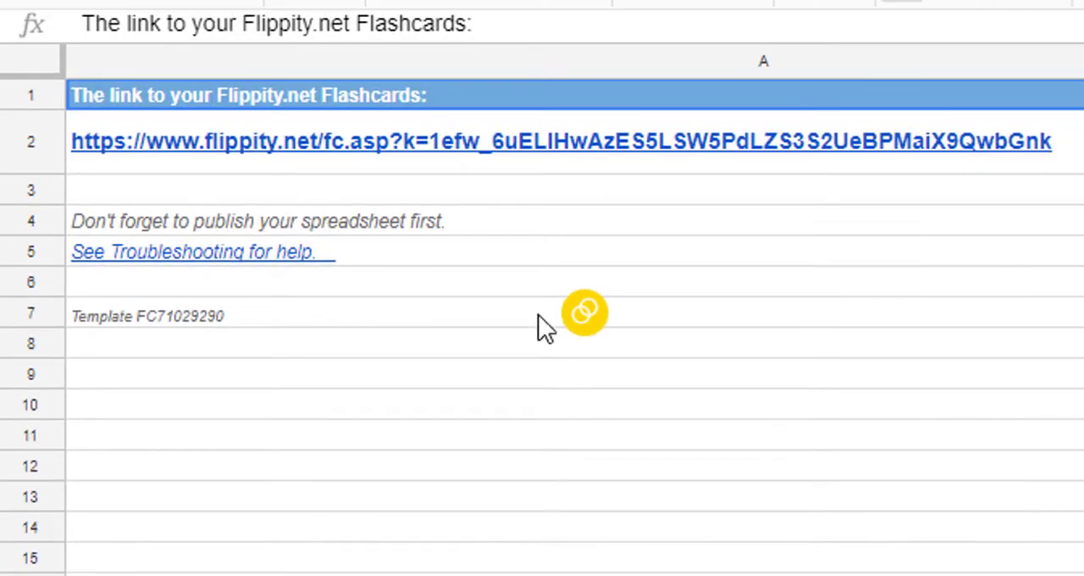
left_click(508, 161)
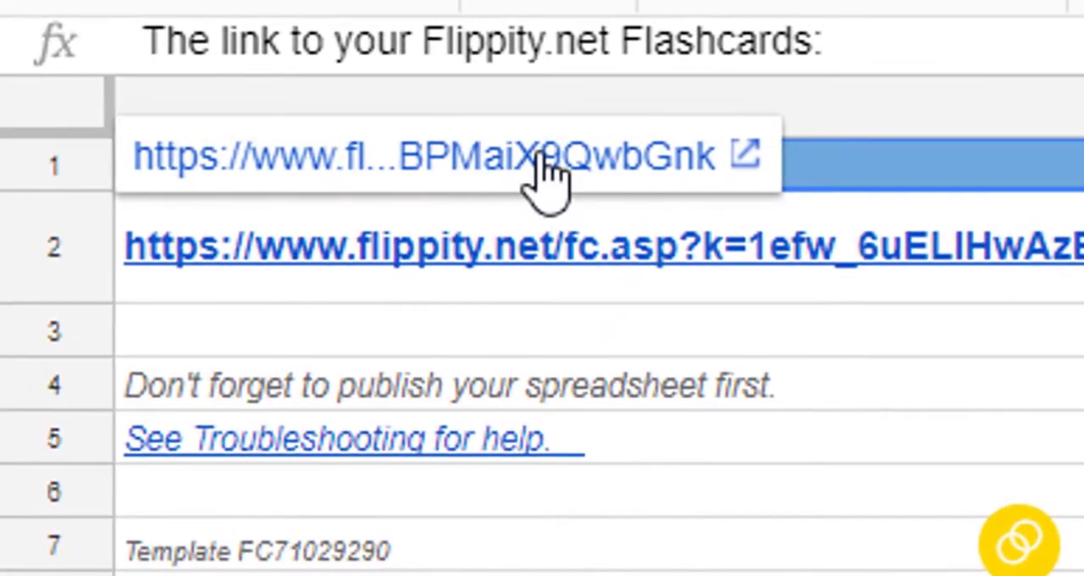
left_click(321, 105)
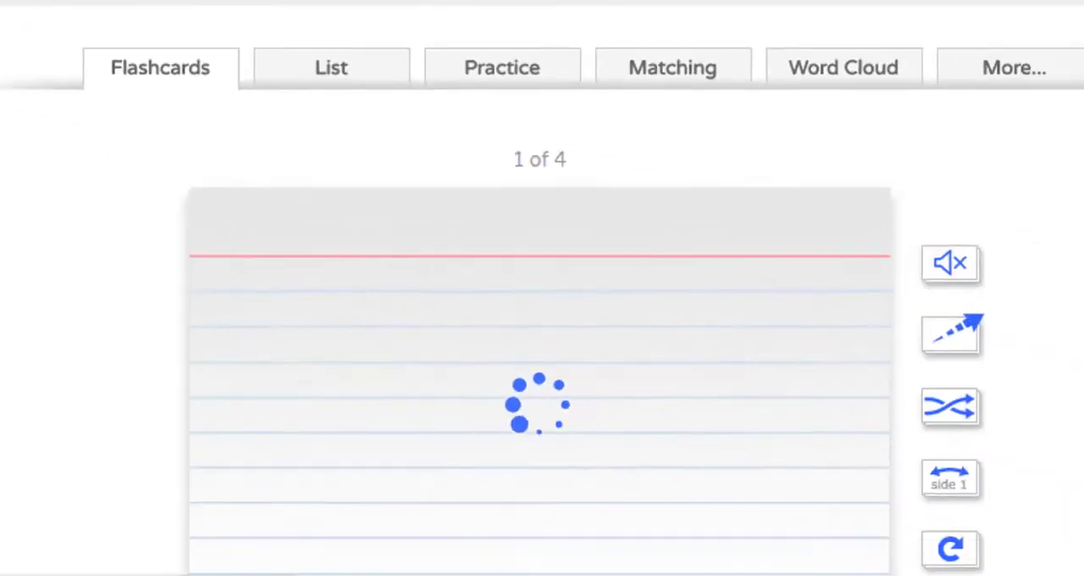
scroll(542, 338, "down", 2)
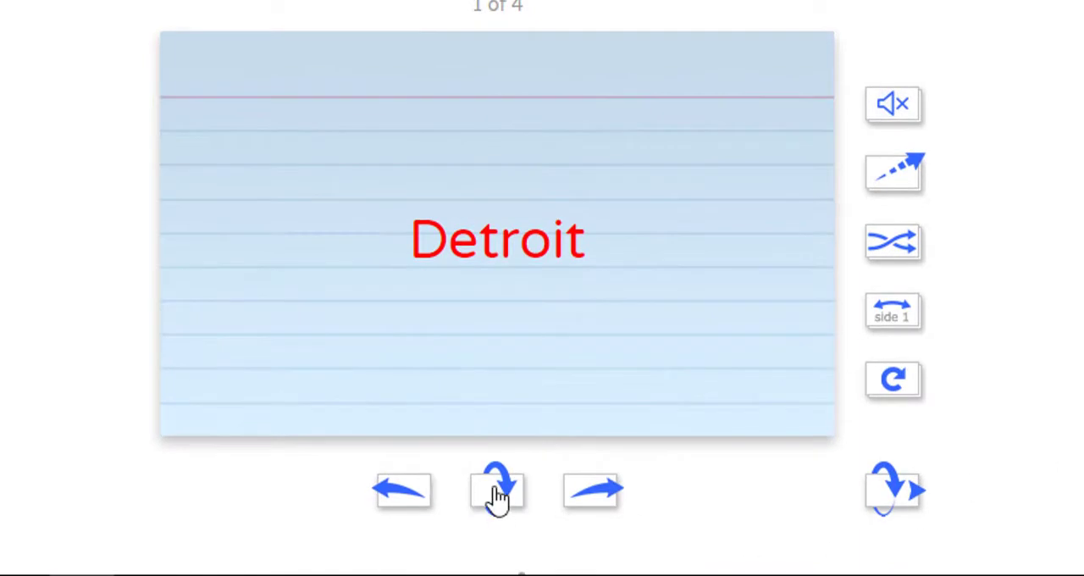
- Step through the Detroit, Buffalo and Pittsburgh flashcards and flip each one to check its second side
left_click(498, 500)
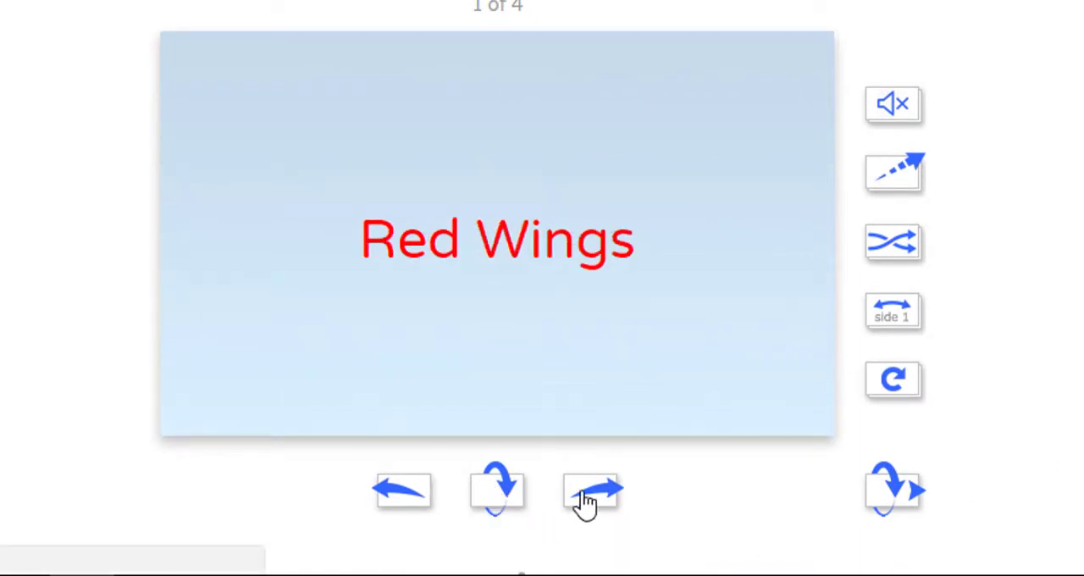
left_click(583, 496)
left_click(507, 504)
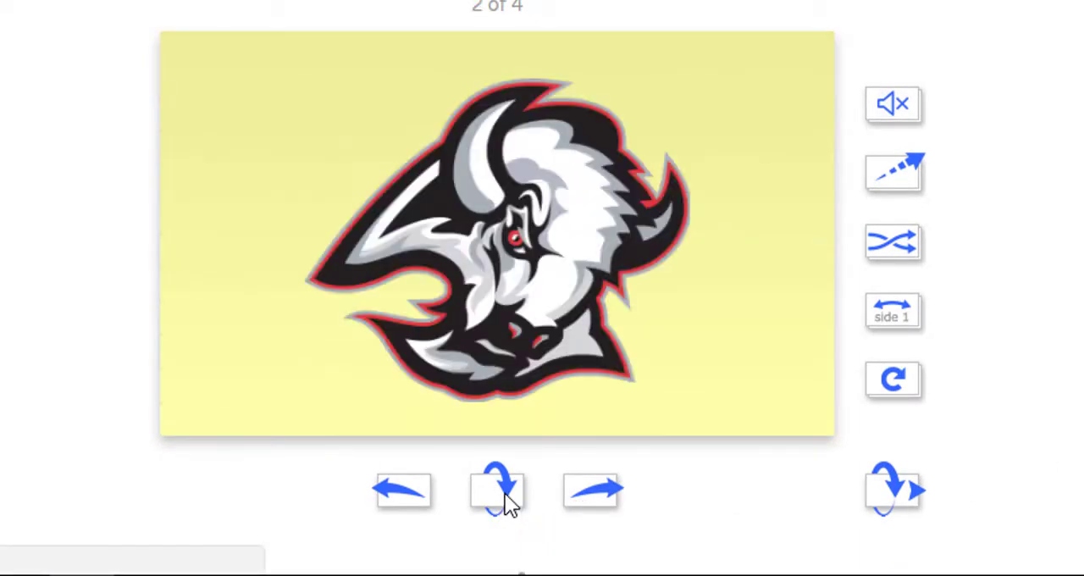
left_click(579, 503)
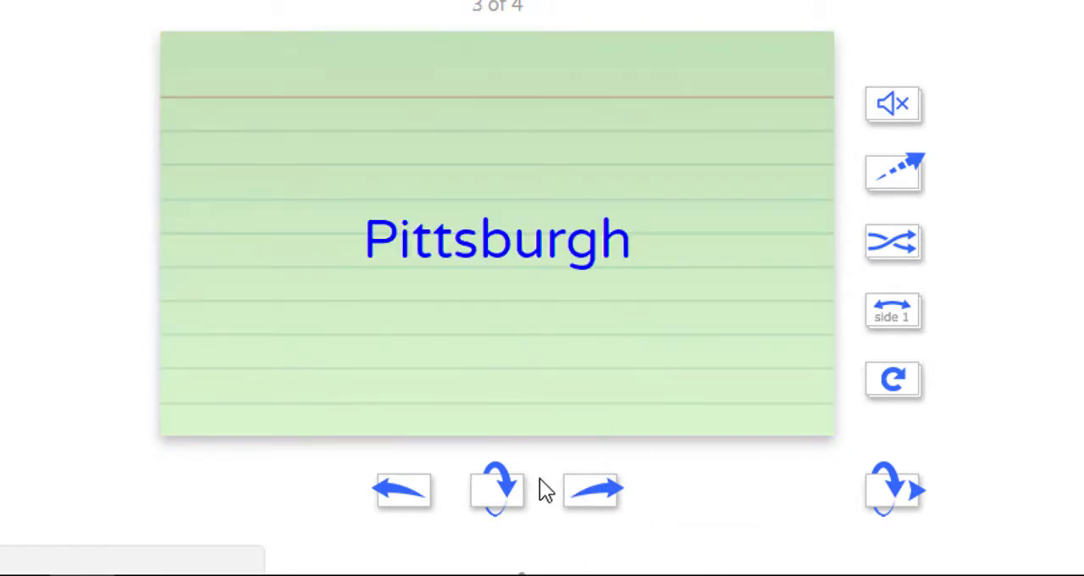
left_click(502, 500)
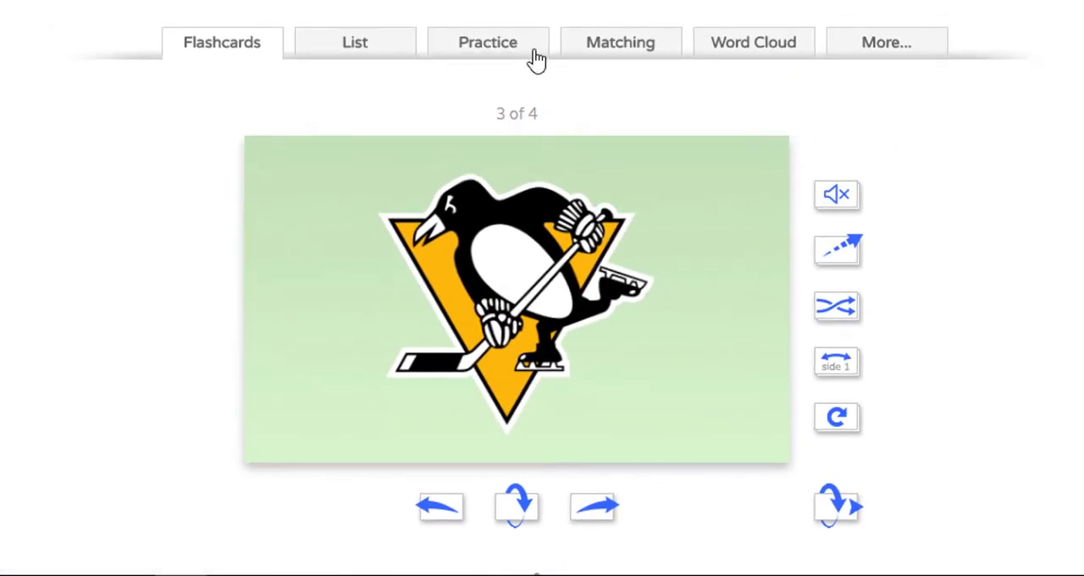
- Play the Matching activity, pairing Buffalo and Pittsburgh with their logos, Detroit with Red Wings, and the two blank tiles
left_click(591, 51)
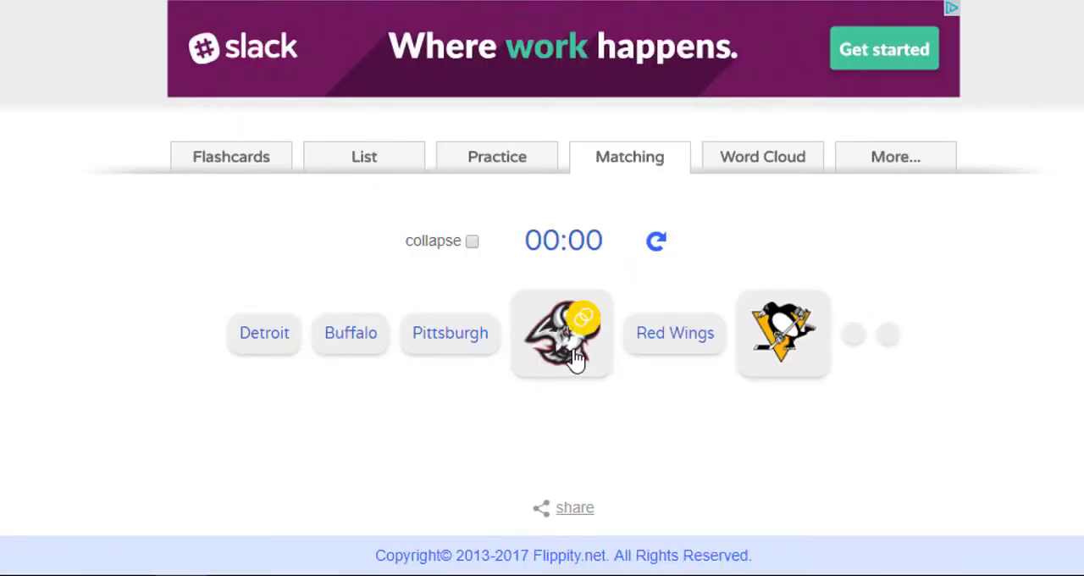
left_click(542, 358)
left_click(333, 348)
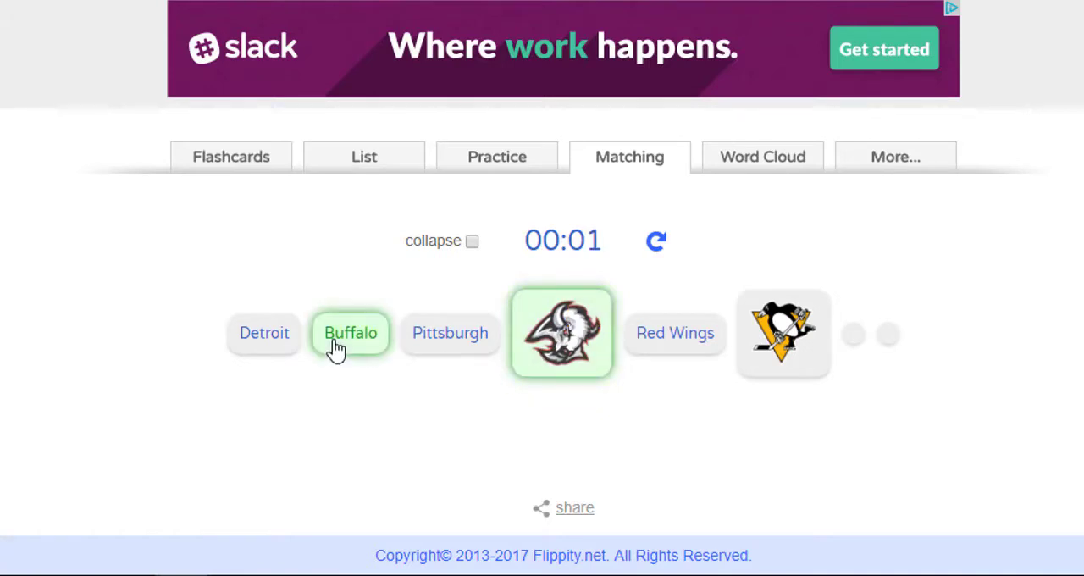
left_click(462, 348)
left_click(762, 348)
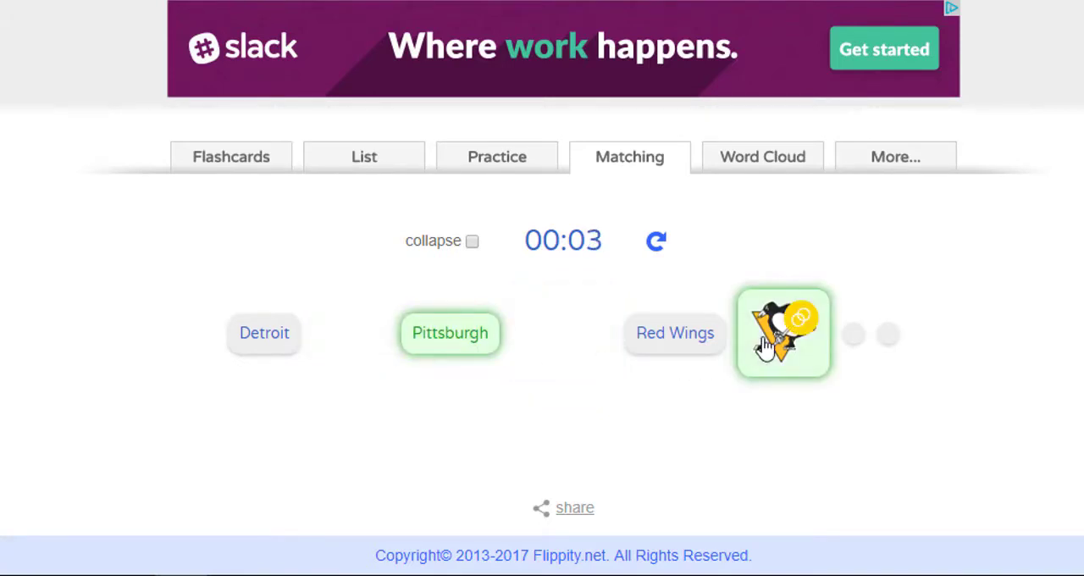
left_click(678, 354)
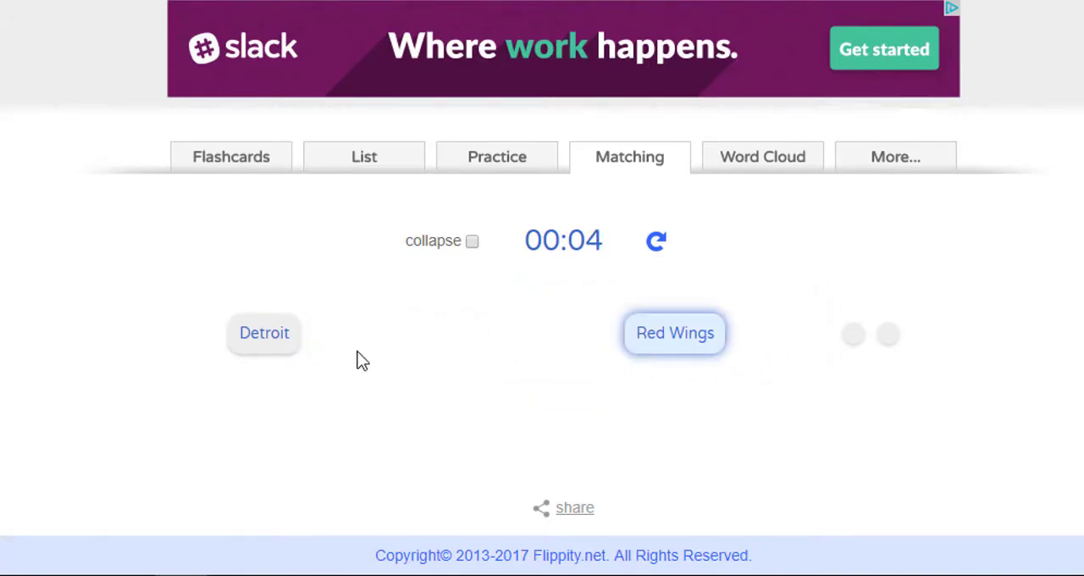
left_click(269, 353)
left_click(854, 335)
left_click(888, 339)
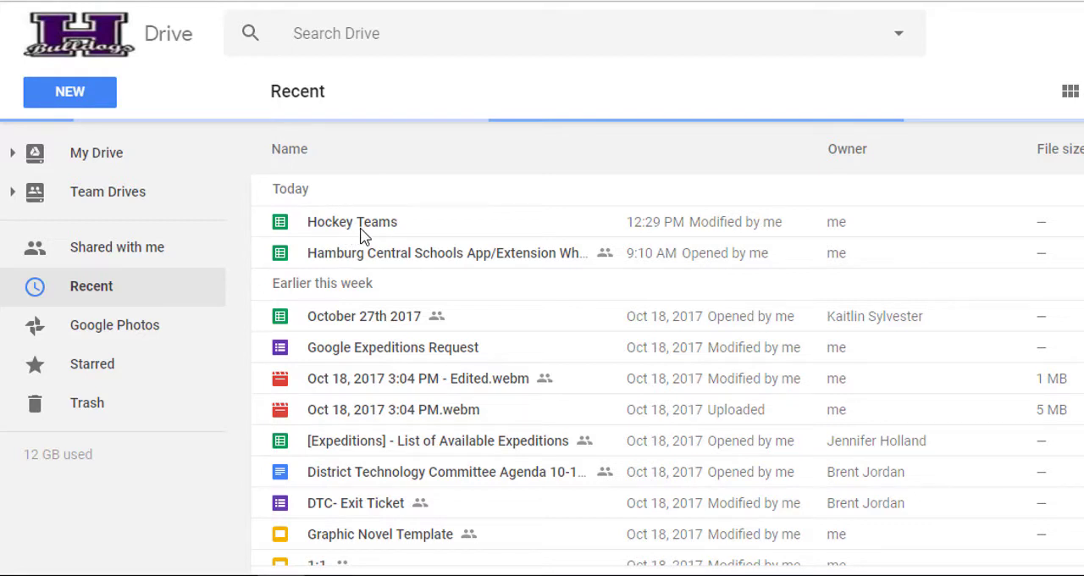
- Make a copy of the "Hockey Teams" spreadsheet from the recent files in Google Drive
left_click(363, 234)
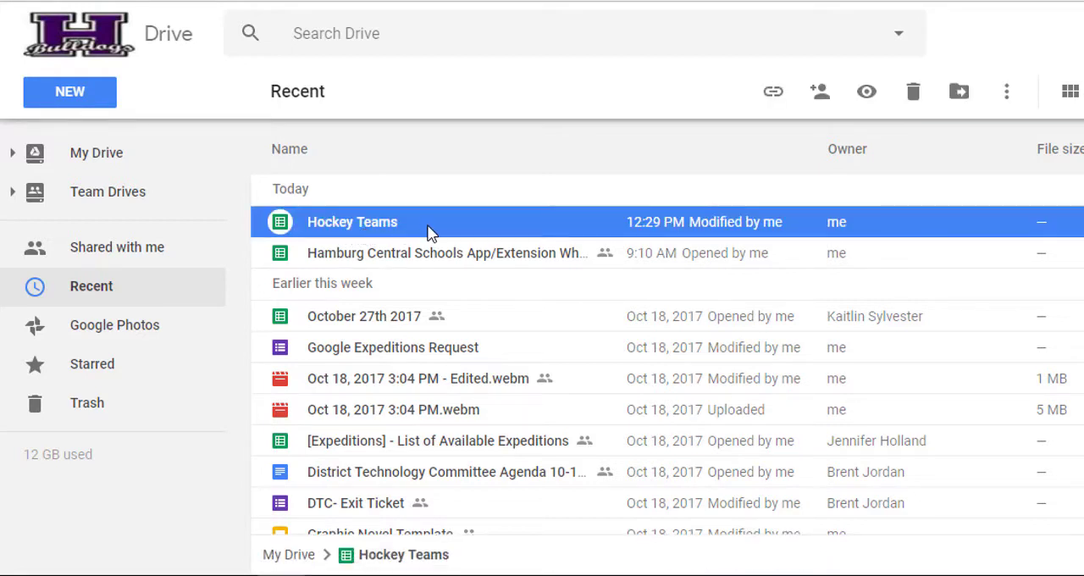
right_click(354, 233)
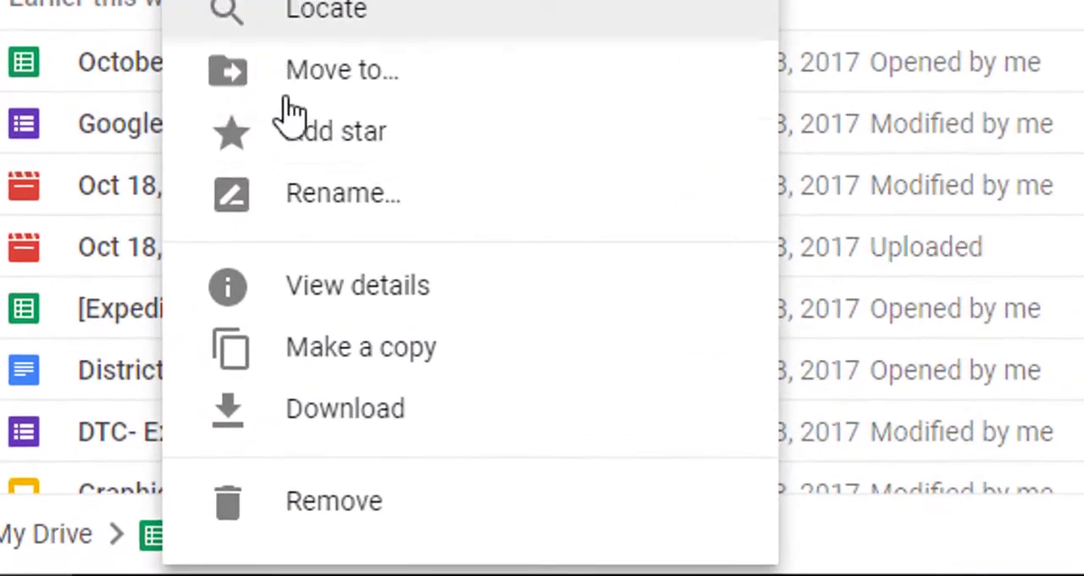
left_click(472, 370)
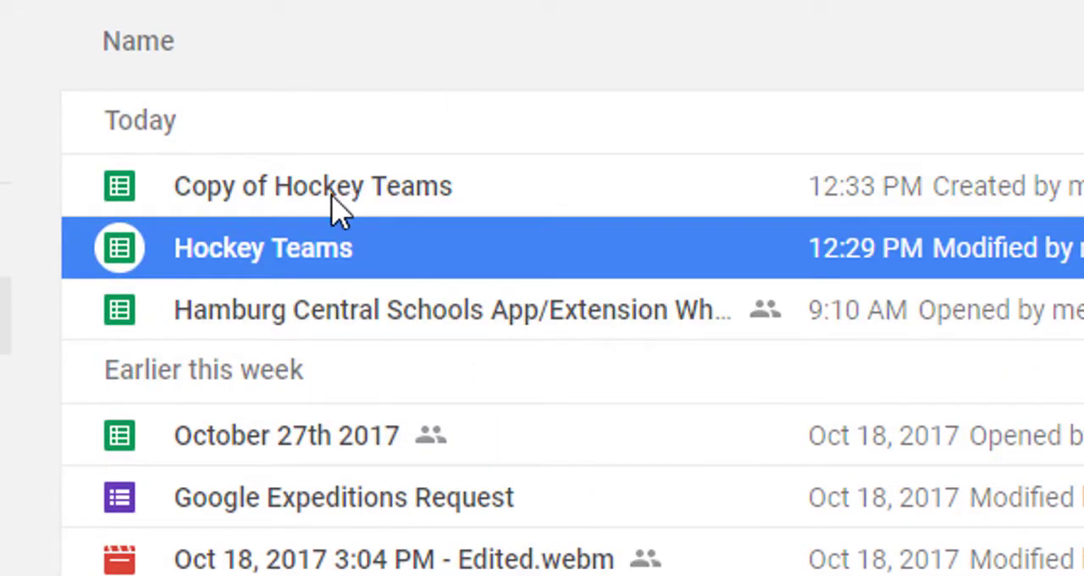
- Rename the copied "Hockey Teams" spreadsheet as "Football Teams Flash Cards"
left_click(334, 209)
right_click(332, 211)
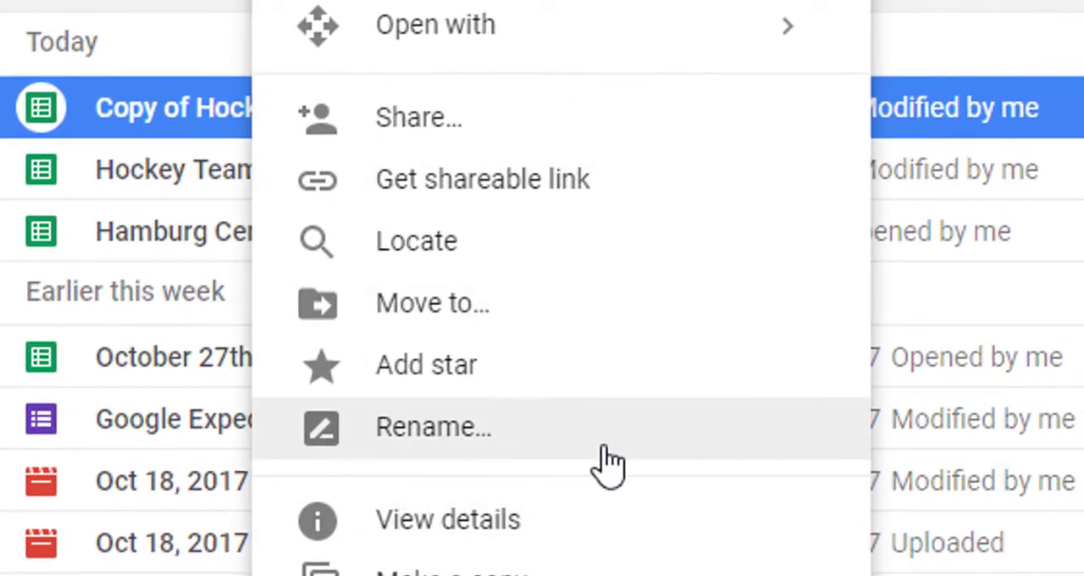
left_click(604, 449)
type("Footba")
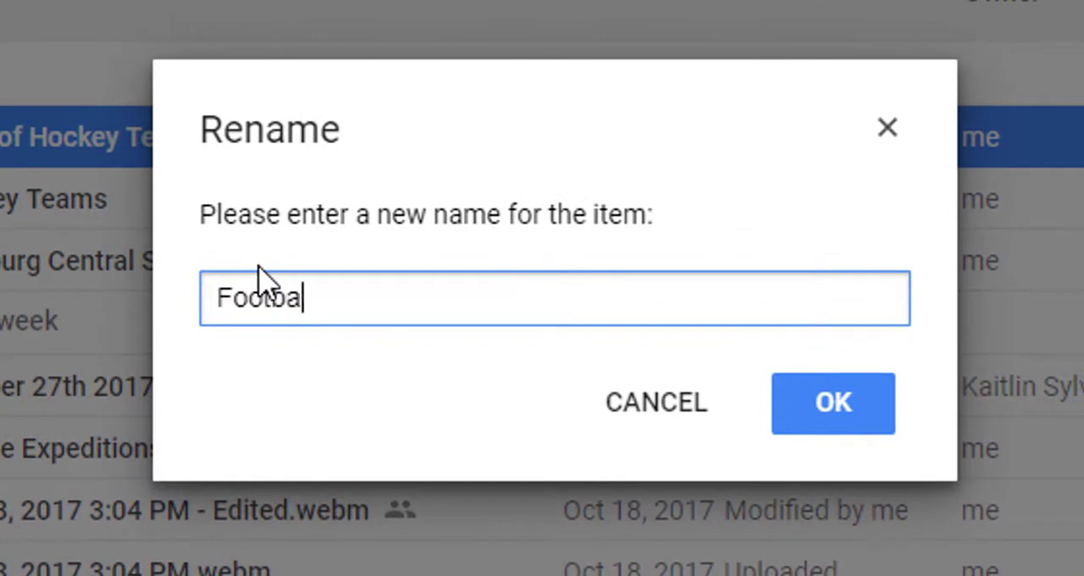
type("ll Teams ")
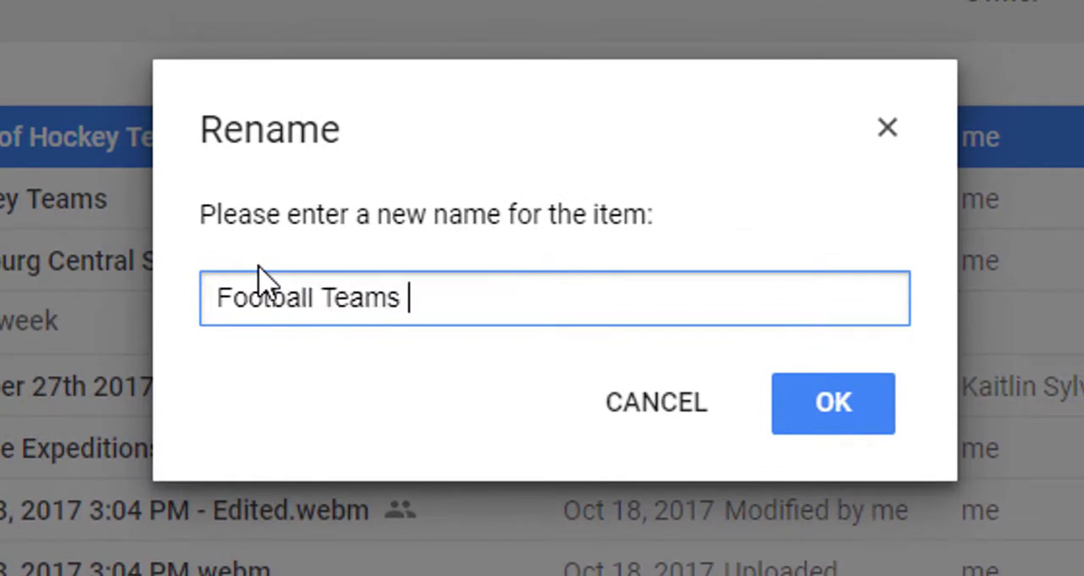
type("Flash Cards")
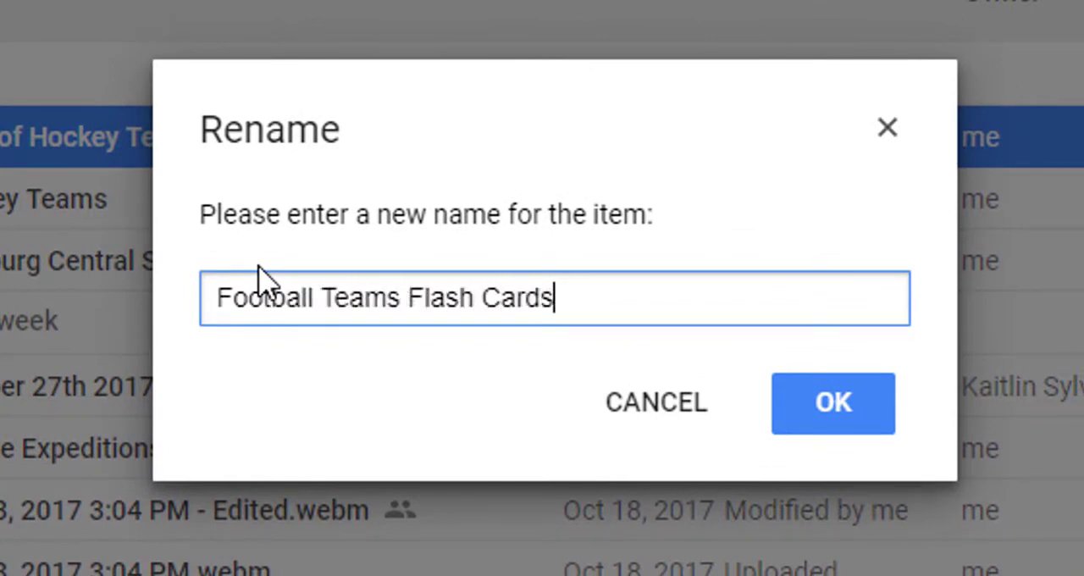
left_click(779, 409)
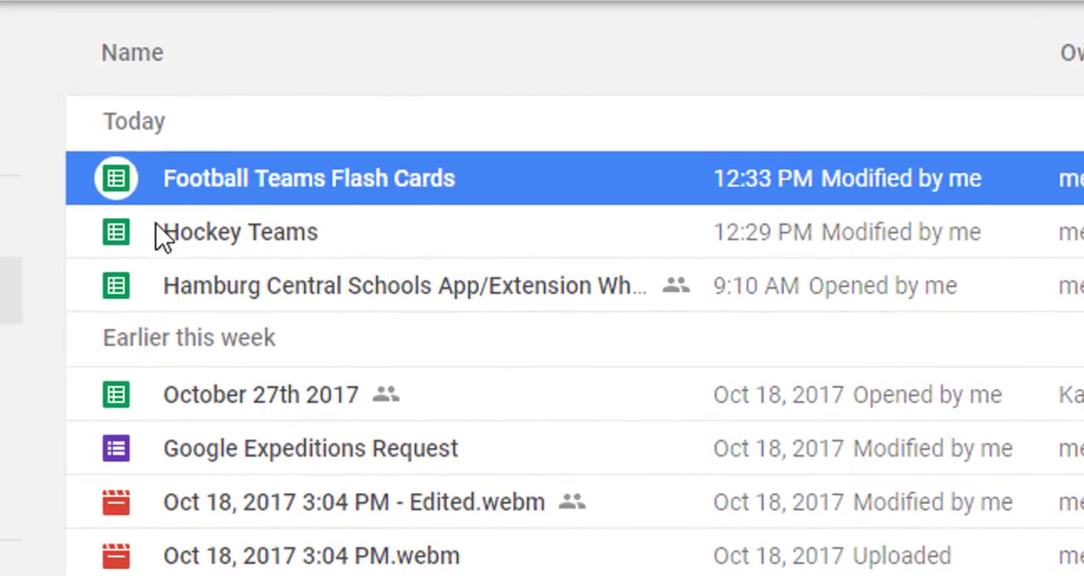
- Rename the original "Hockey Teams" spreadsheet as "Hockey Teams Flash Cards"
left_click(282, 238)
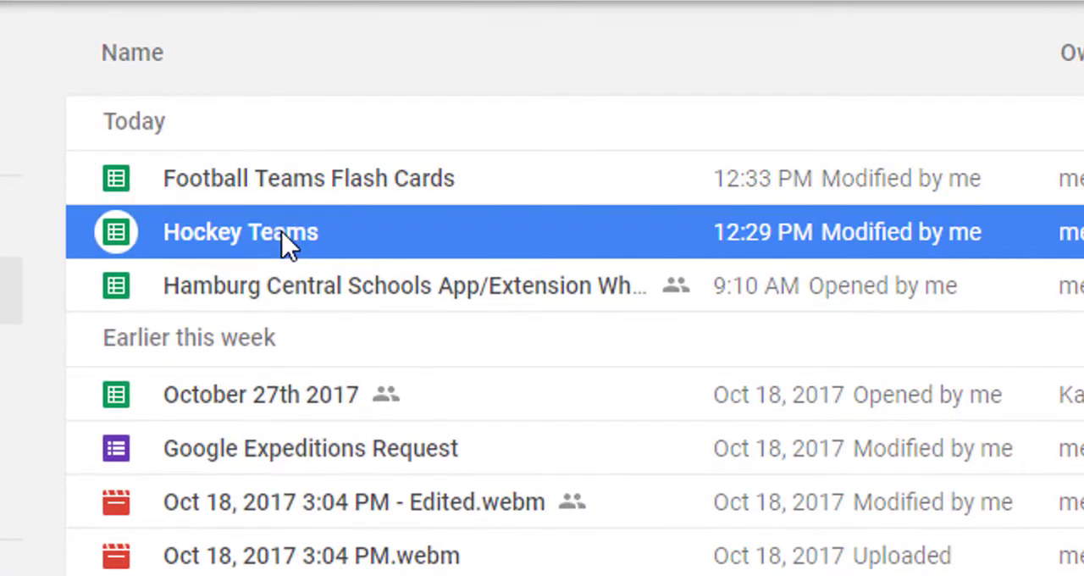
right_click(288, 244)
left_click(373, 457)
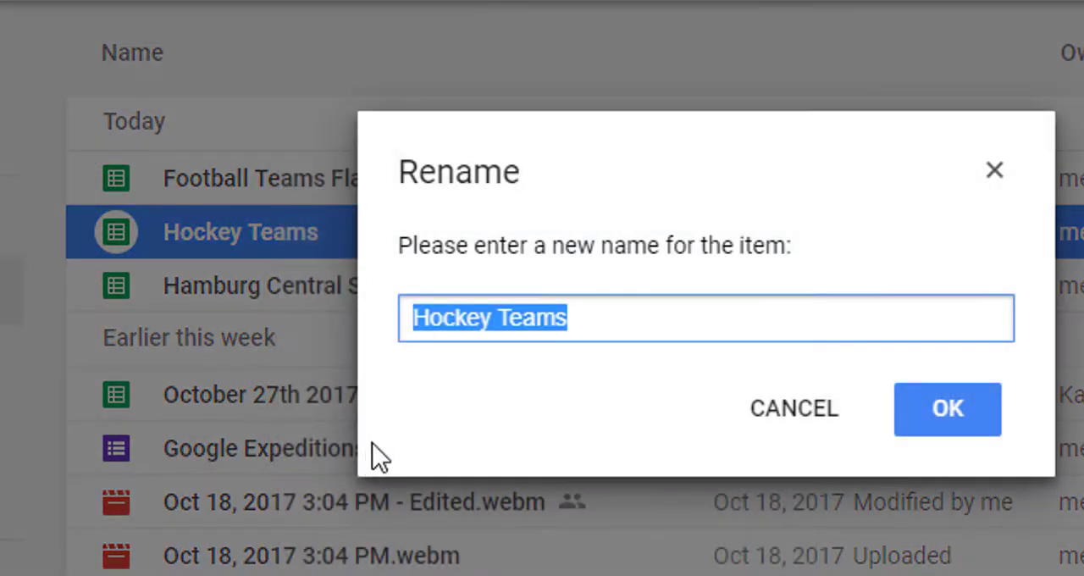
key("End")
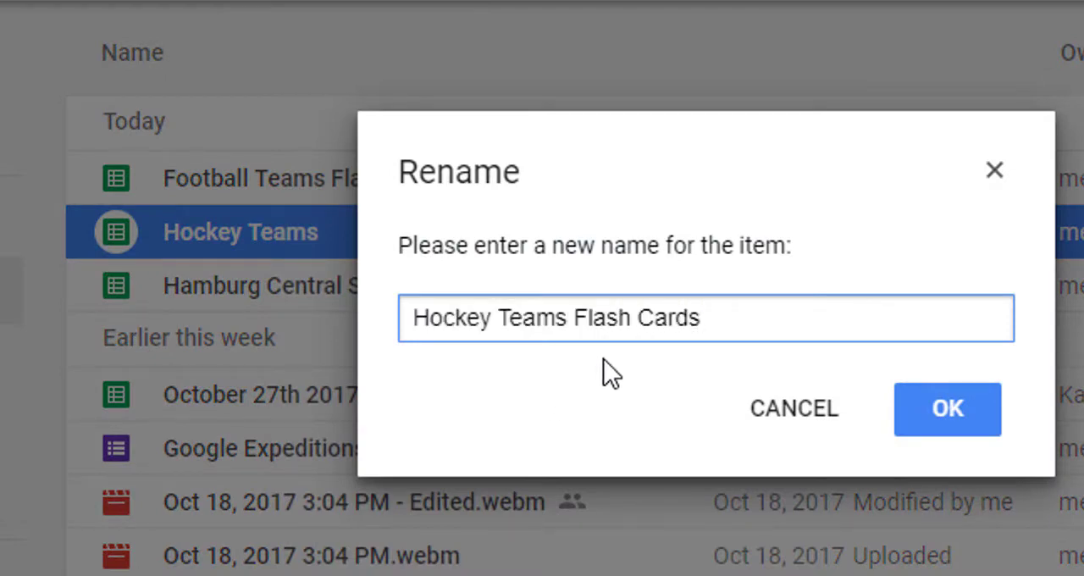
type("Flash Cards")
left_click(939, 408)
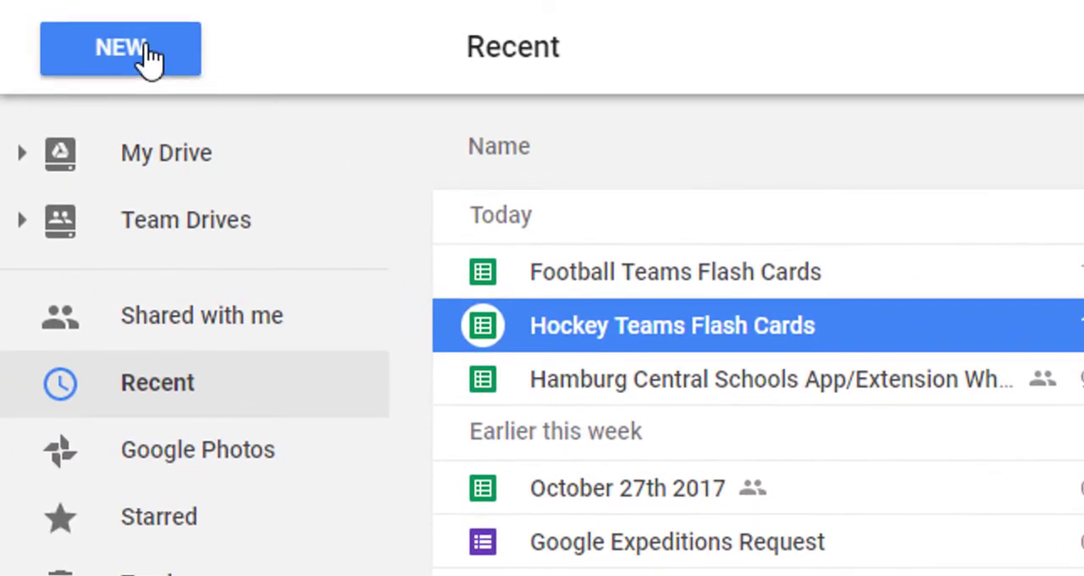
- Create a new Drive folder named "Flash Cards"
left_click(148, 57)
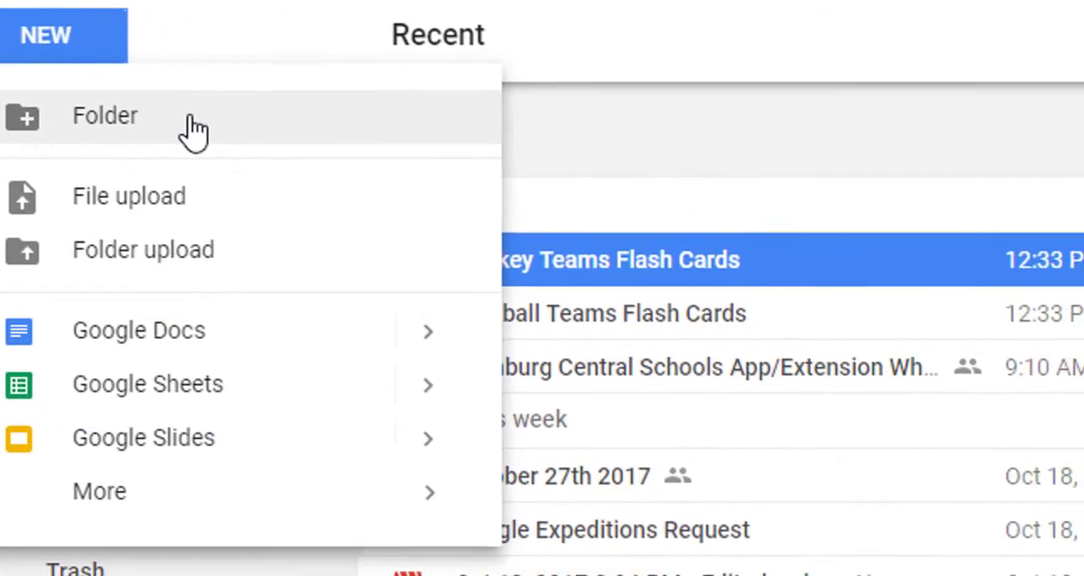
left_click(263, 140)
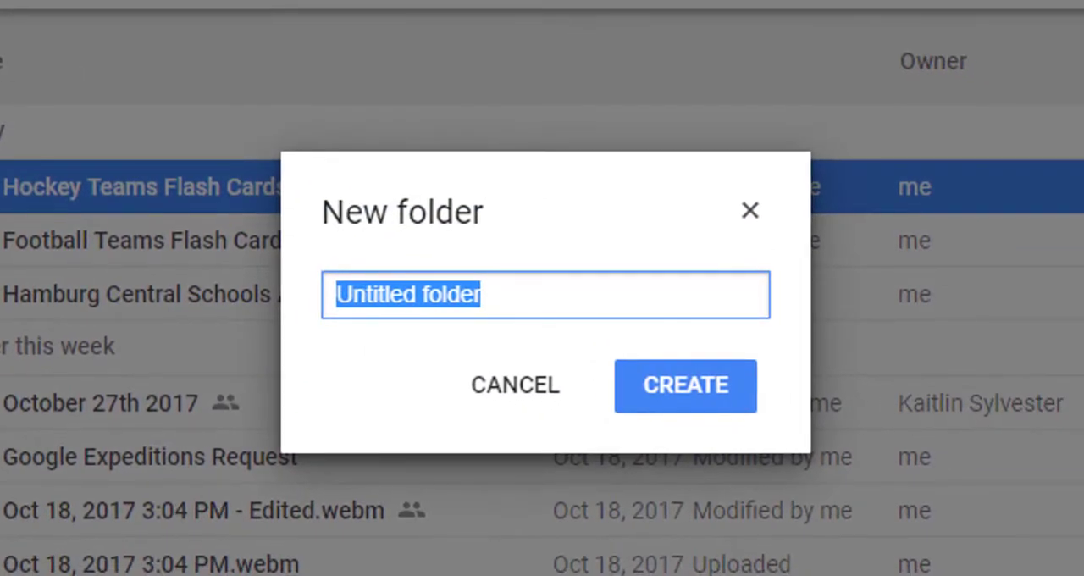
type("Flash Cards")
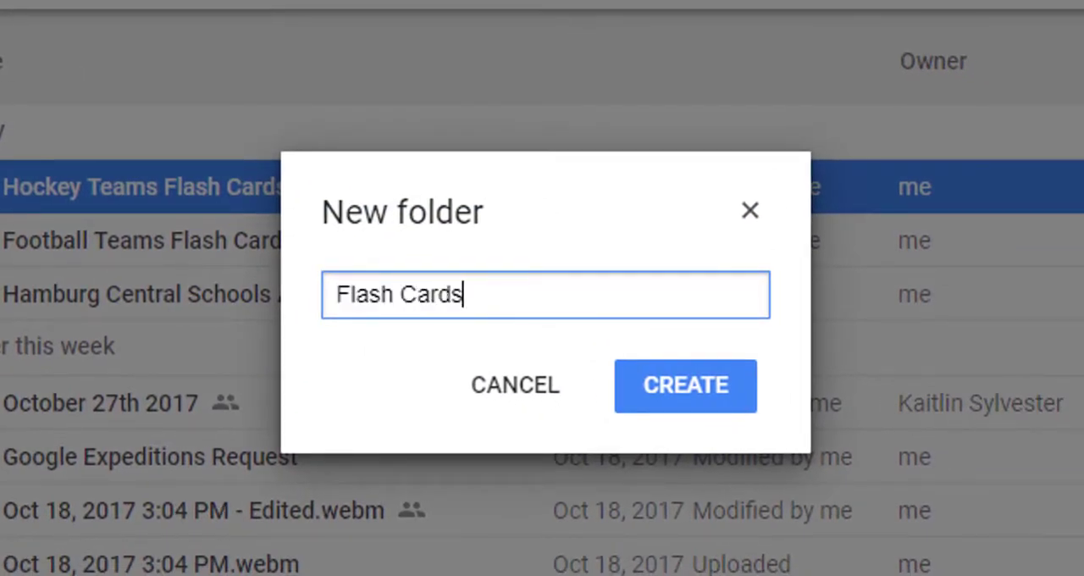
left_click(654, 396)
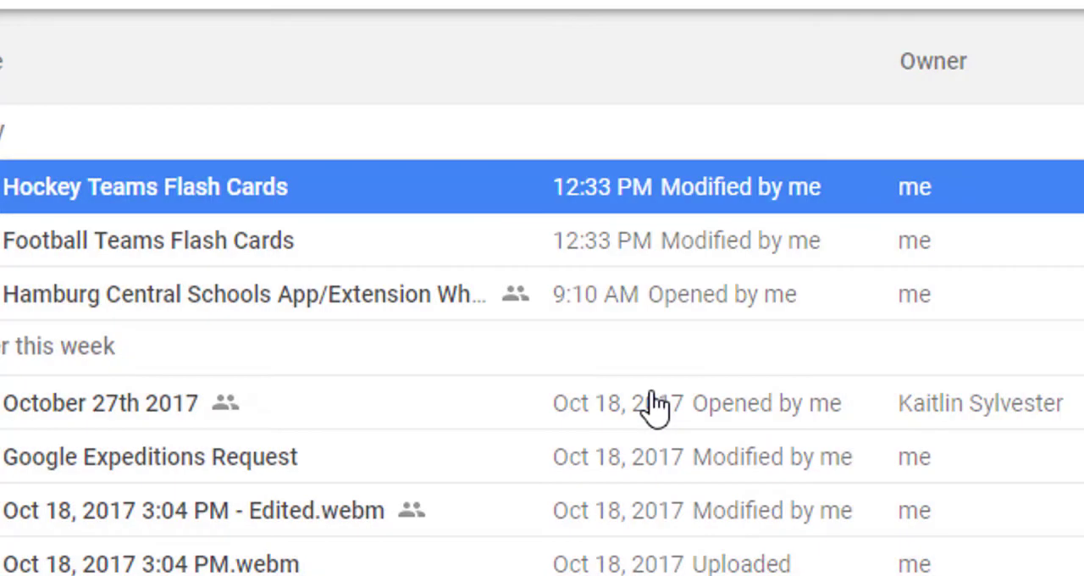
- Move the Hockey Teams and Football Teams spreadsheets into the "Flash Cards" folder under My Drive
left_click(387, 75)
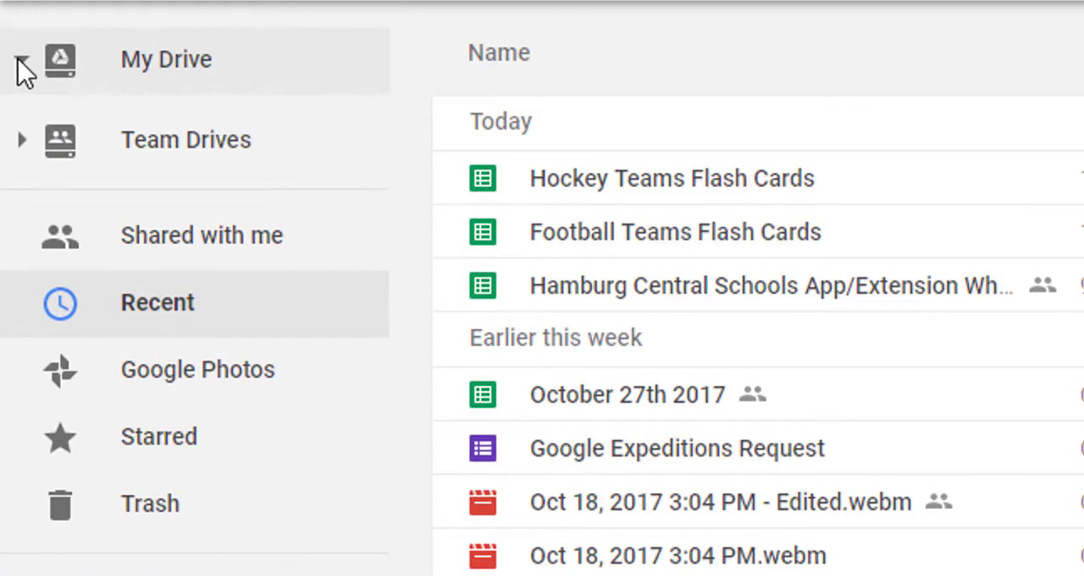
left_click(20, 63)
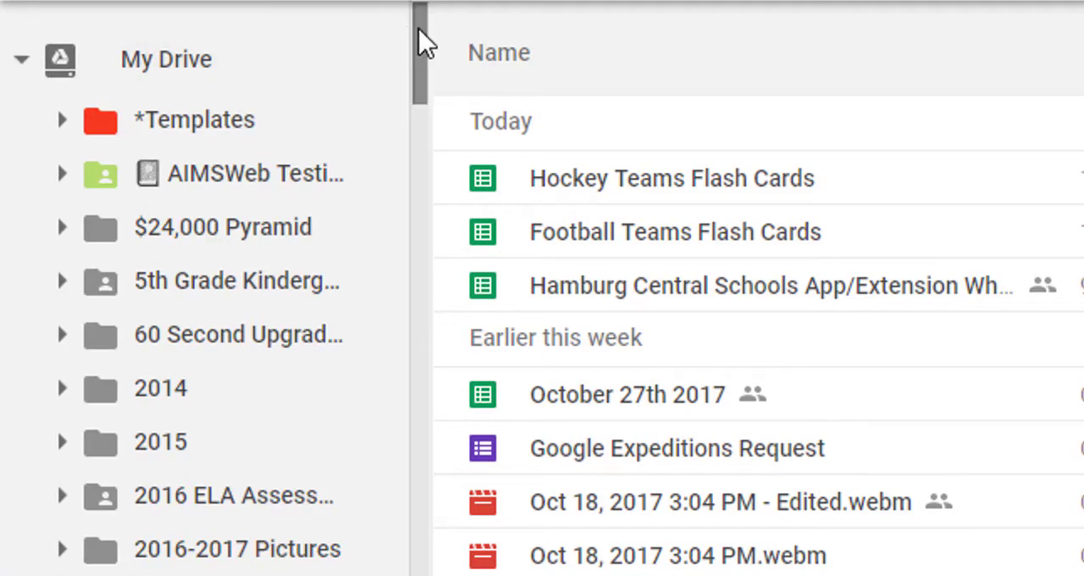
left_click_drag(428, 24, 424, 241)
left_click(653, 184)
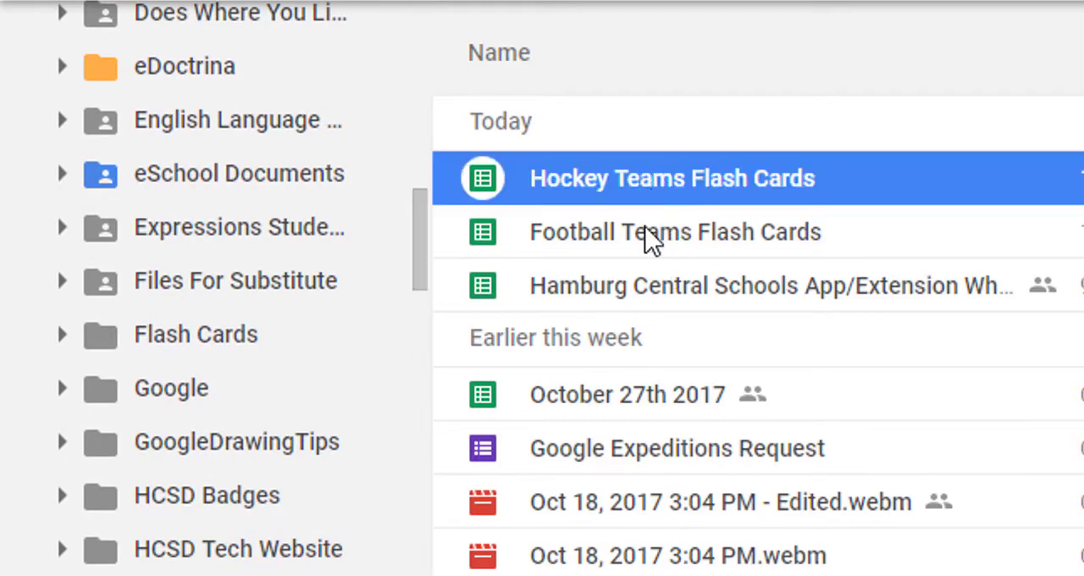
left_click(648, 239, "ctrl")
left_click_drag(634, 189, 202, 347)
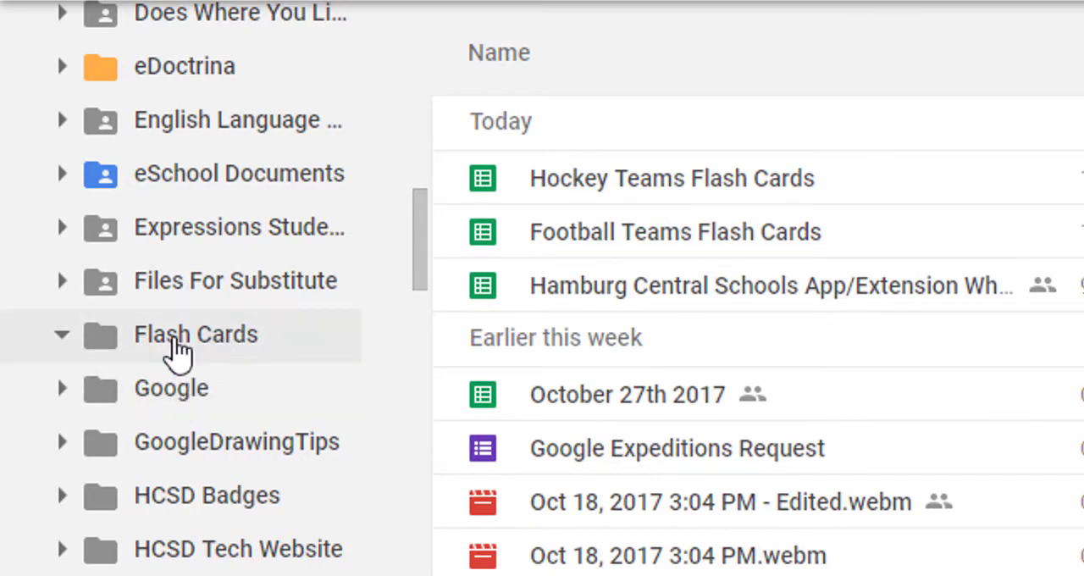
- Open "Football Teams Flash Cards" from the "Flash Cards" folder and publish the entire document to the web as a web page
left_click(178, 347)
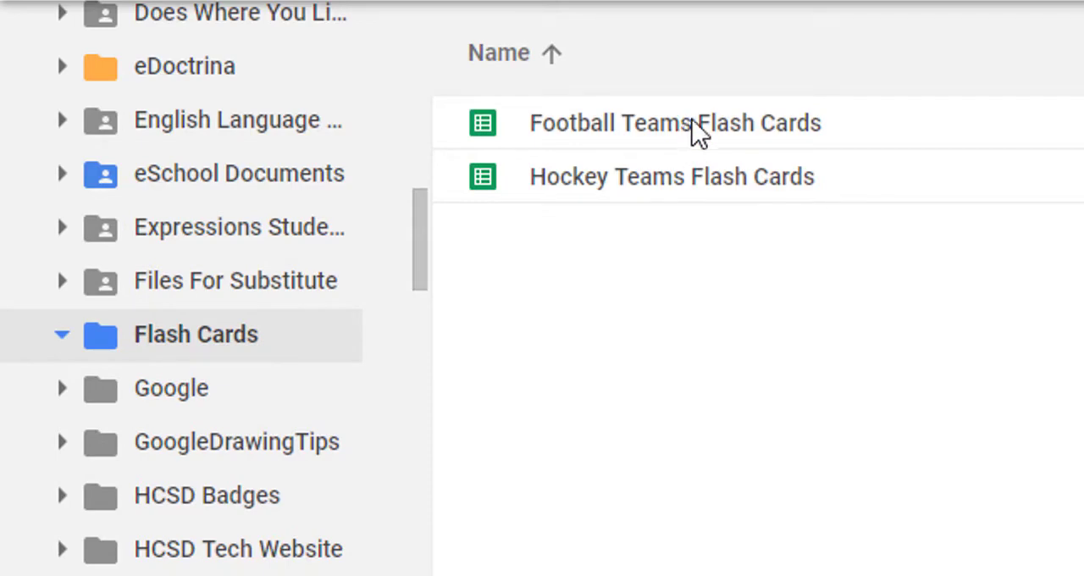
double_click(703, 122)
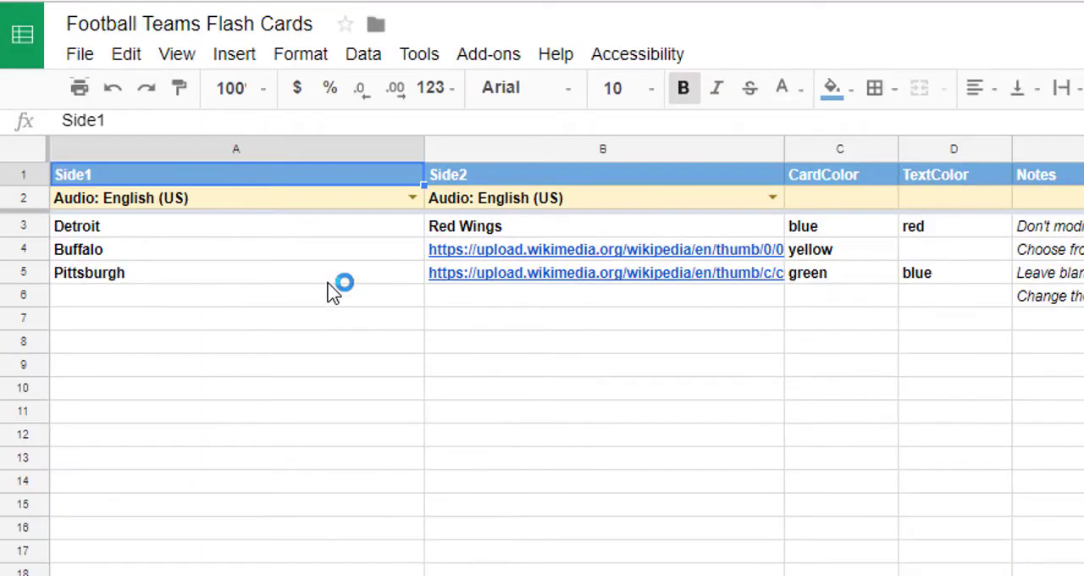
left_click(91, 61)
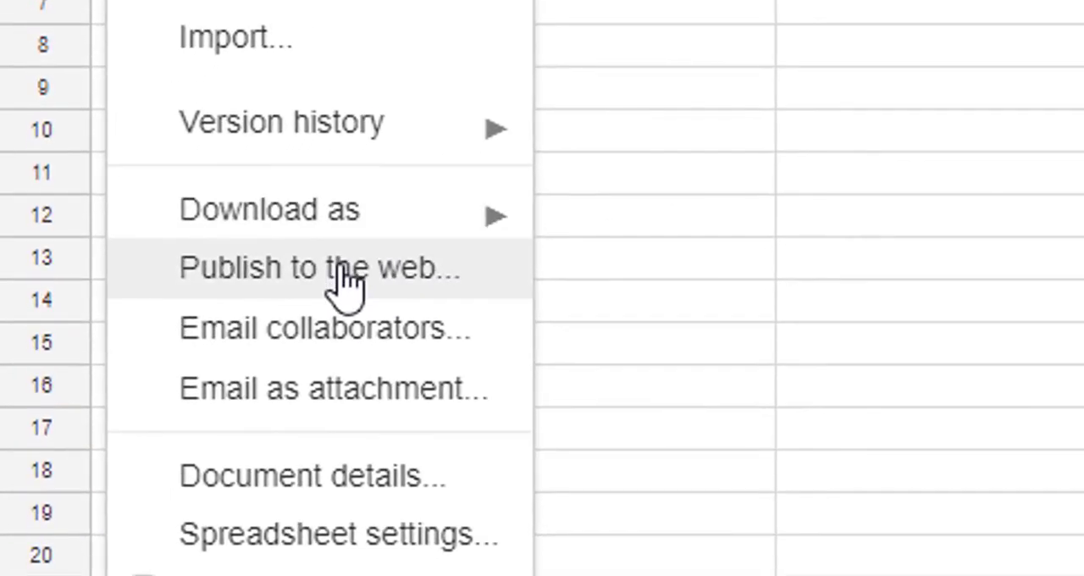
left_click(188, 463)
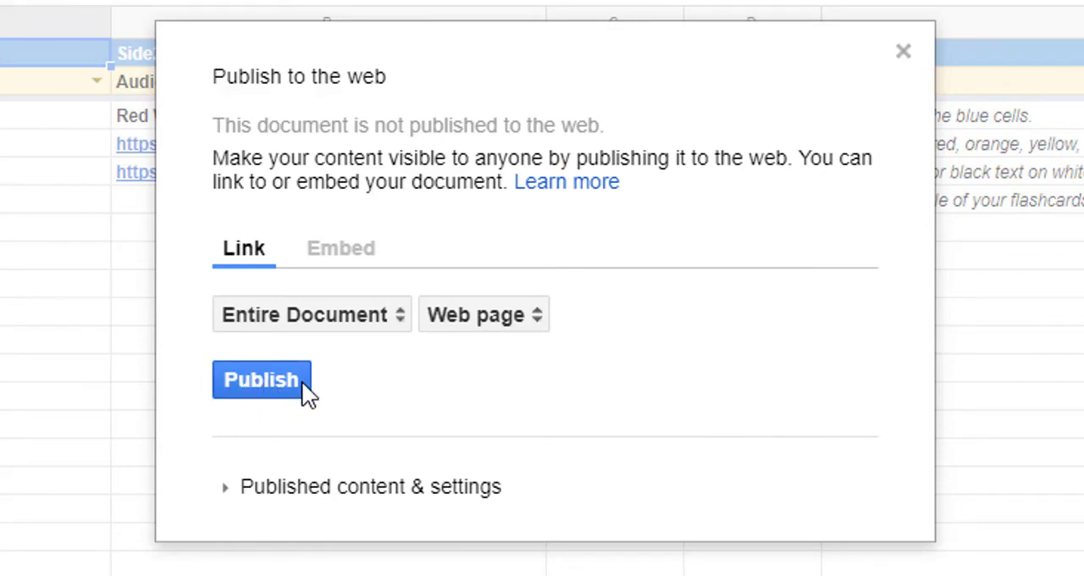
left_click(302, 382)
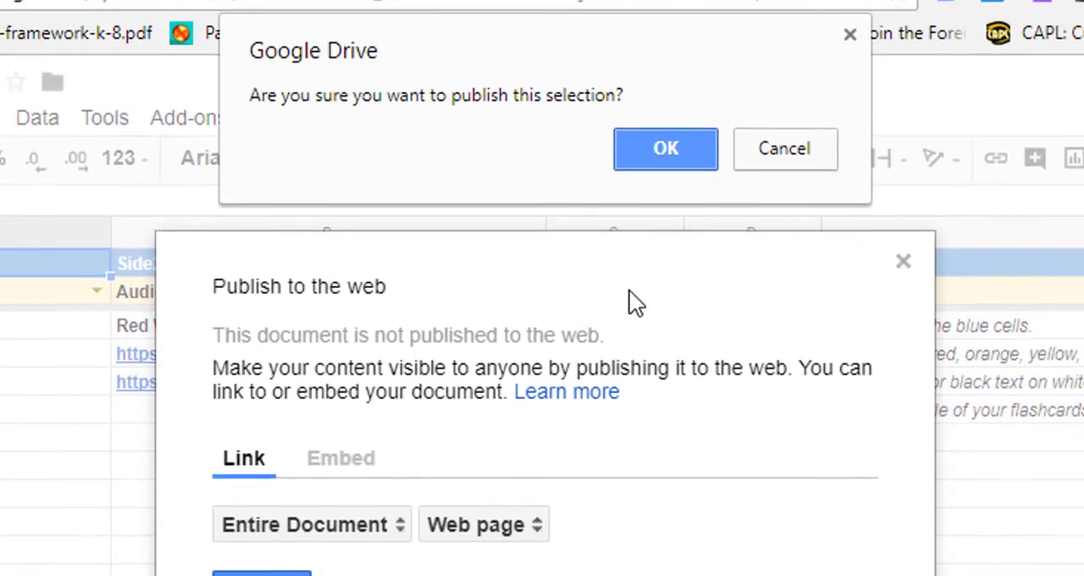
left_click(661, 160)
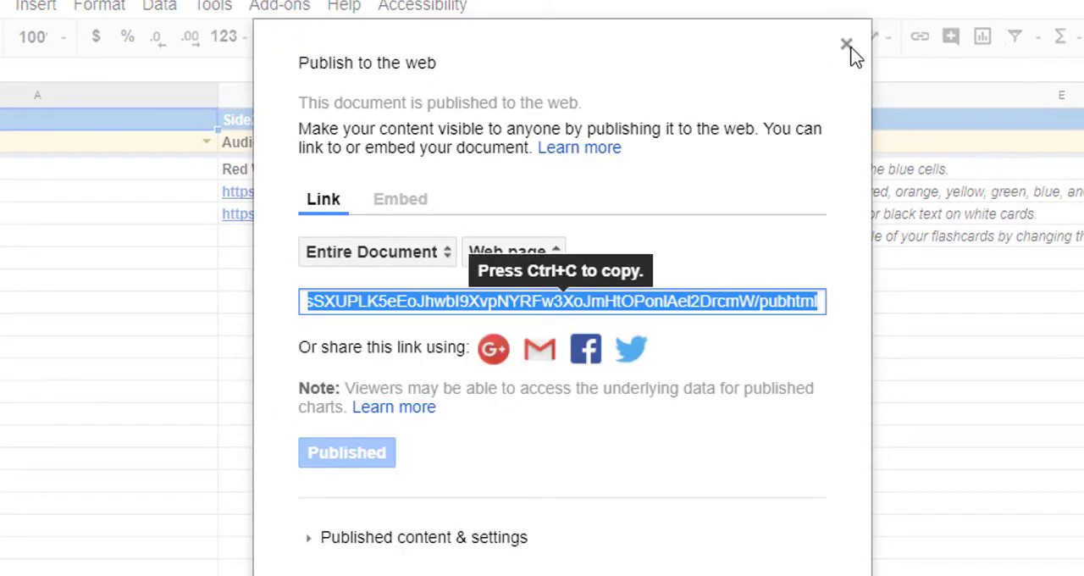
left_click(846, 44)
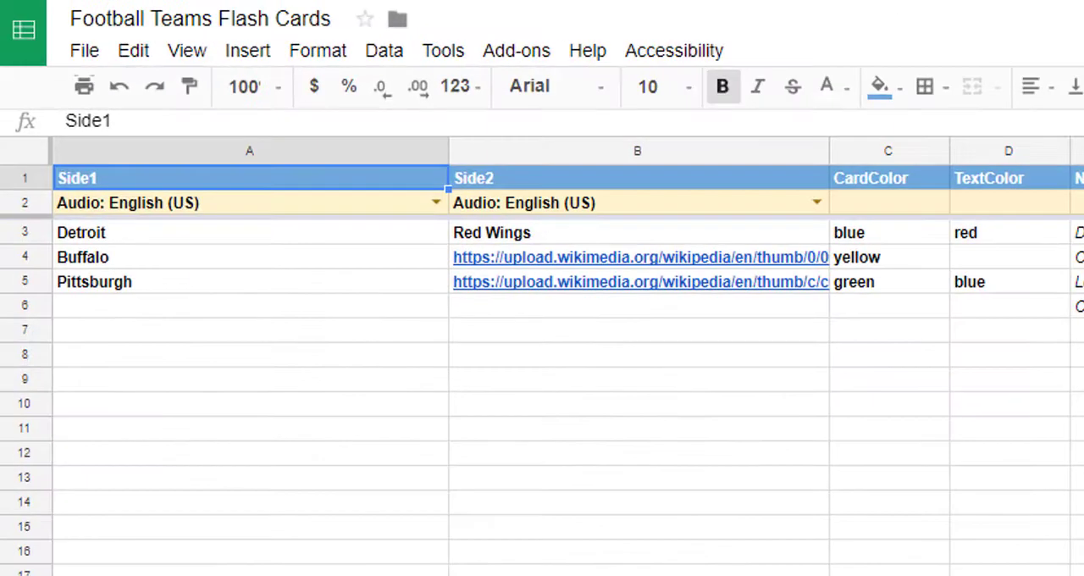
- Replace the Side2 text of the Detroit card in cell B3 with "Lions"
left_click(235, 241)
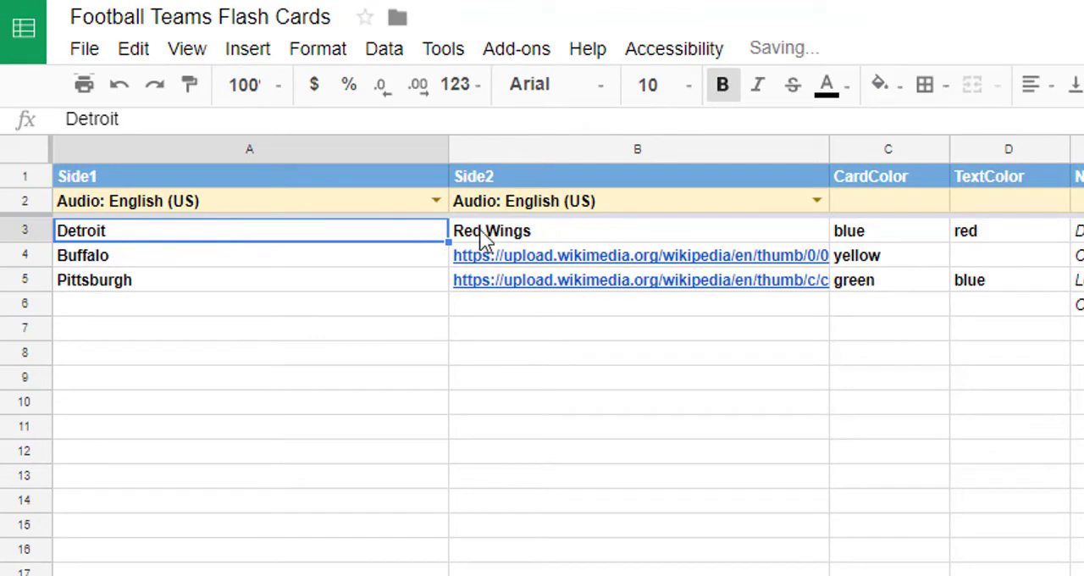
double_click(571, 230)
key("ctrl+a")
type("Lions")
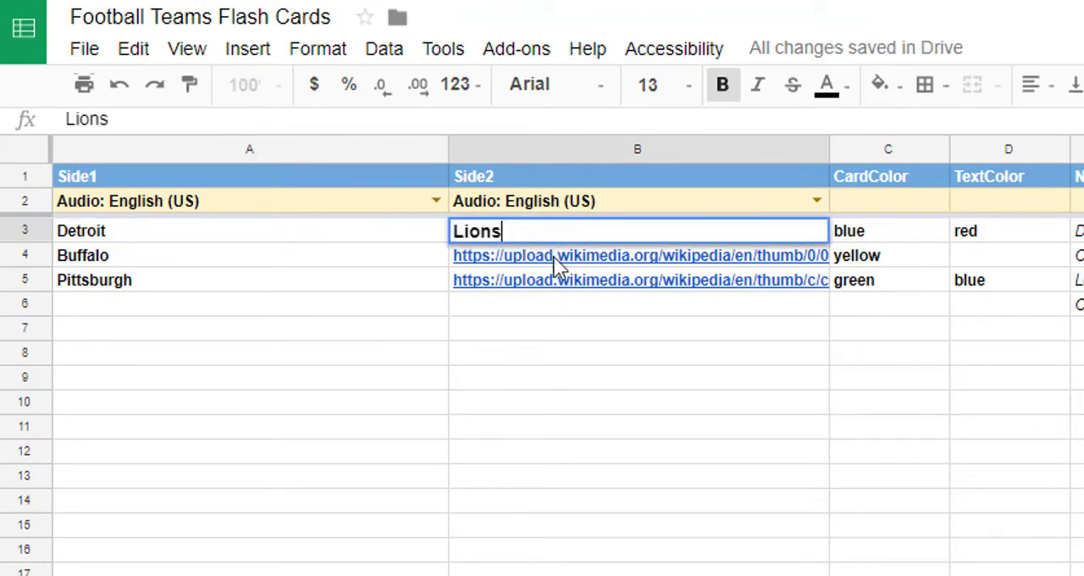
key("Return")
key("Down")
key("Down")
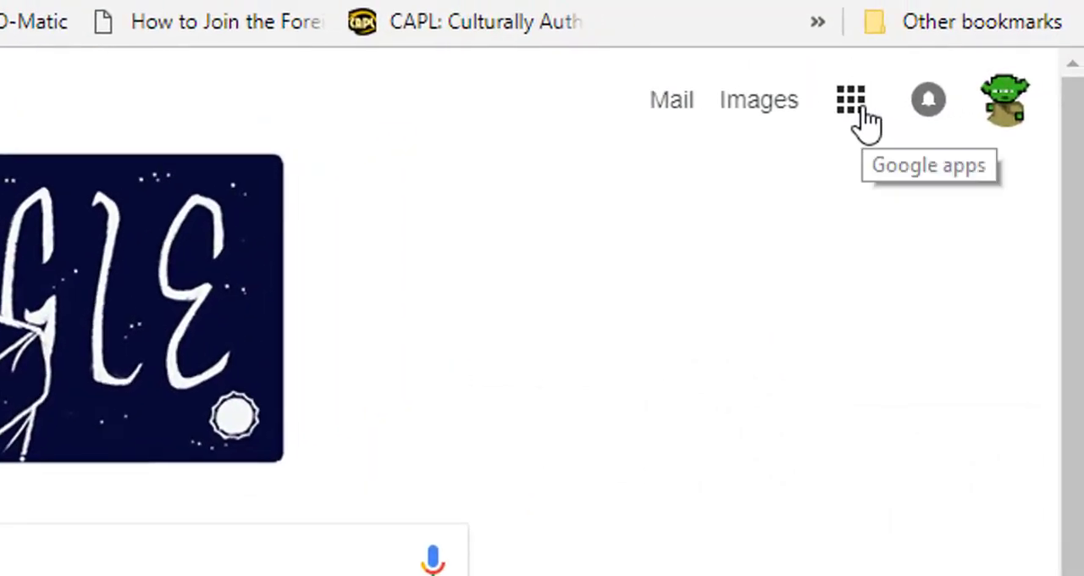
- Switch to Google Classroom and start a class material titled "Hockey Flash Cards" on the Test Environment class's About page
left_click(865, 112)
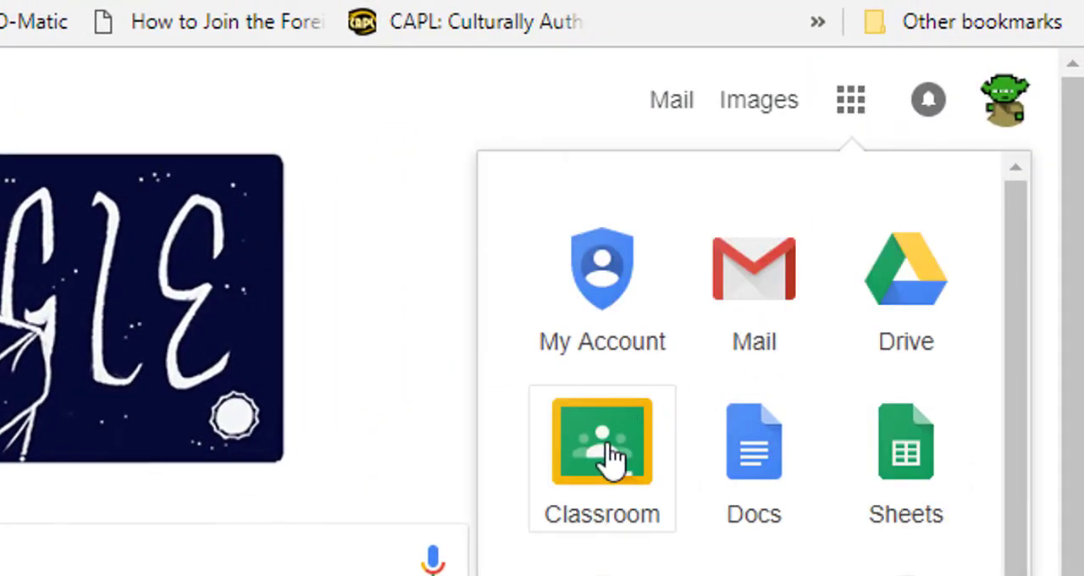
left_click(609, 460)
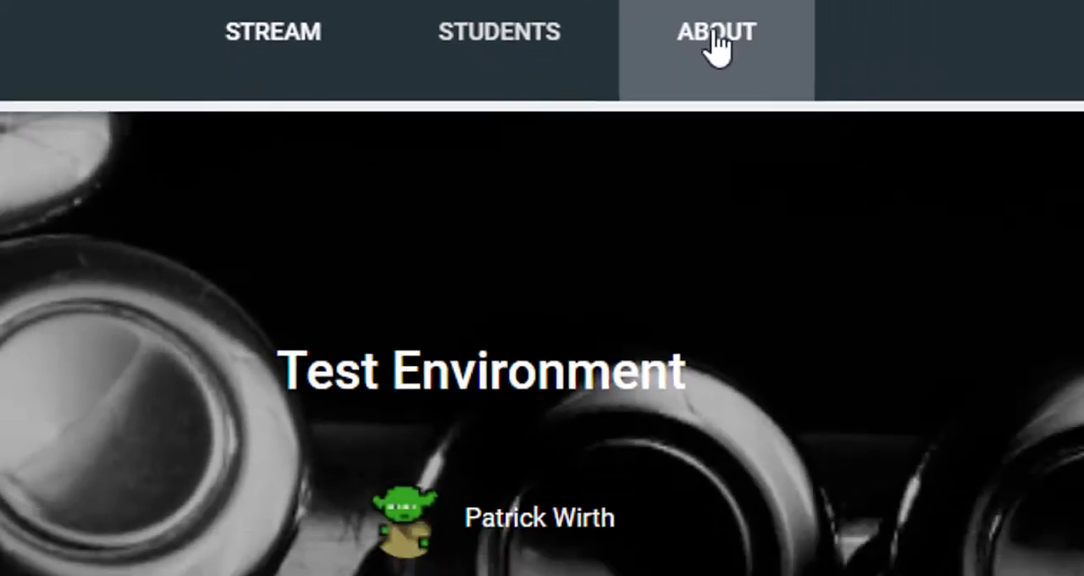
left_click(847, 89)
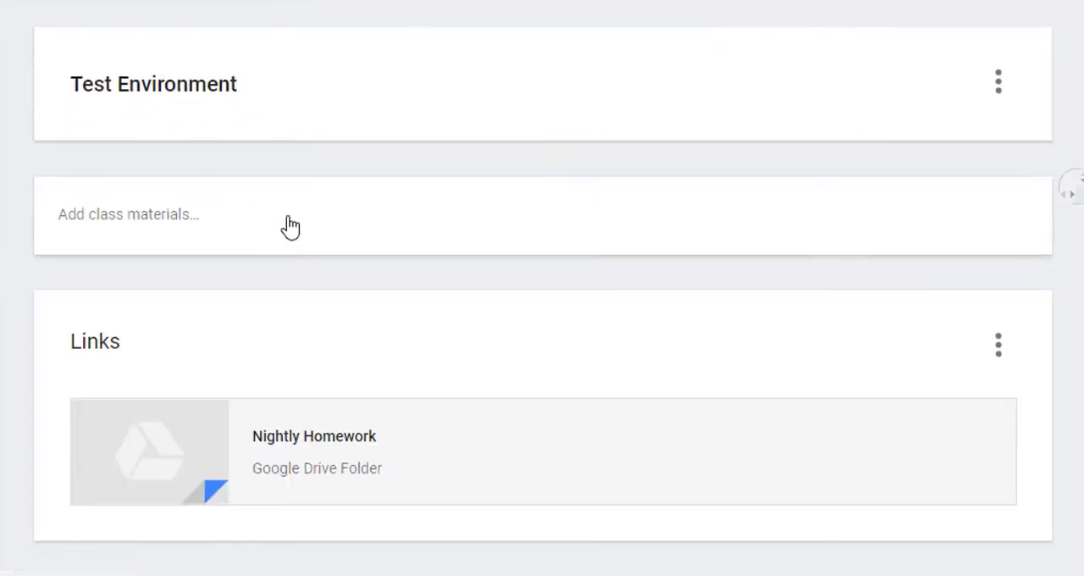
left_click(287, 223)
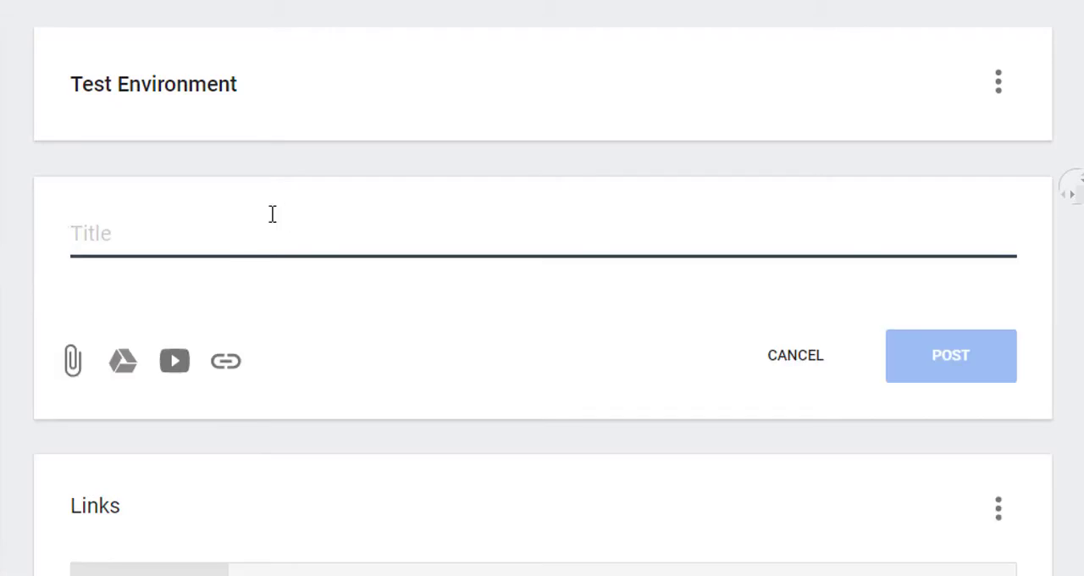
type("Hockey Flash Cards")
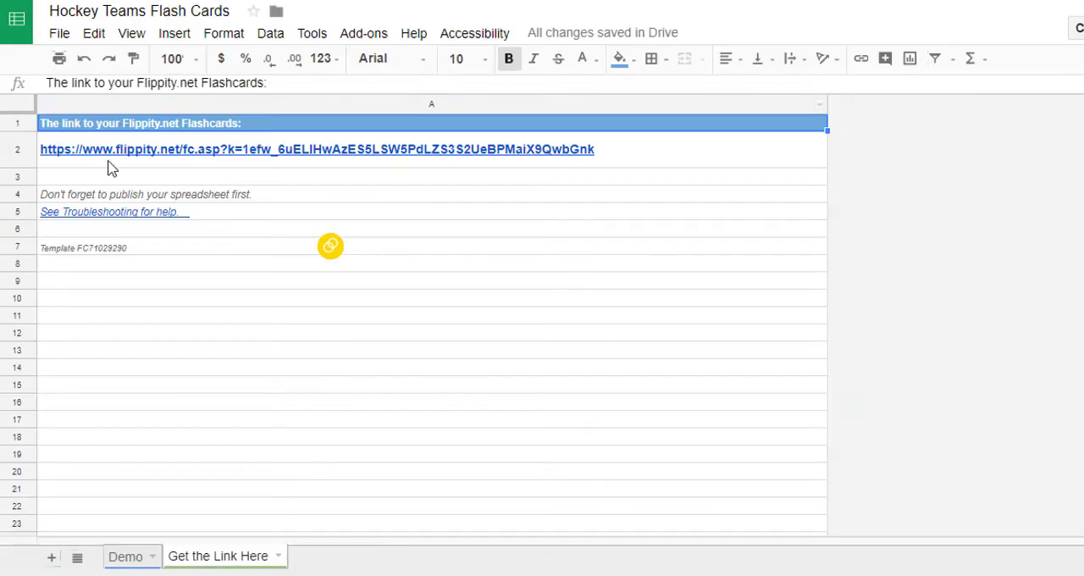
- Open the Flippity link from the "Hockey Teams Flash Cards" spreadsheet, copy its address and attach it as a link to the class material
mouse_move(209, 161)
left_click(197, 126)
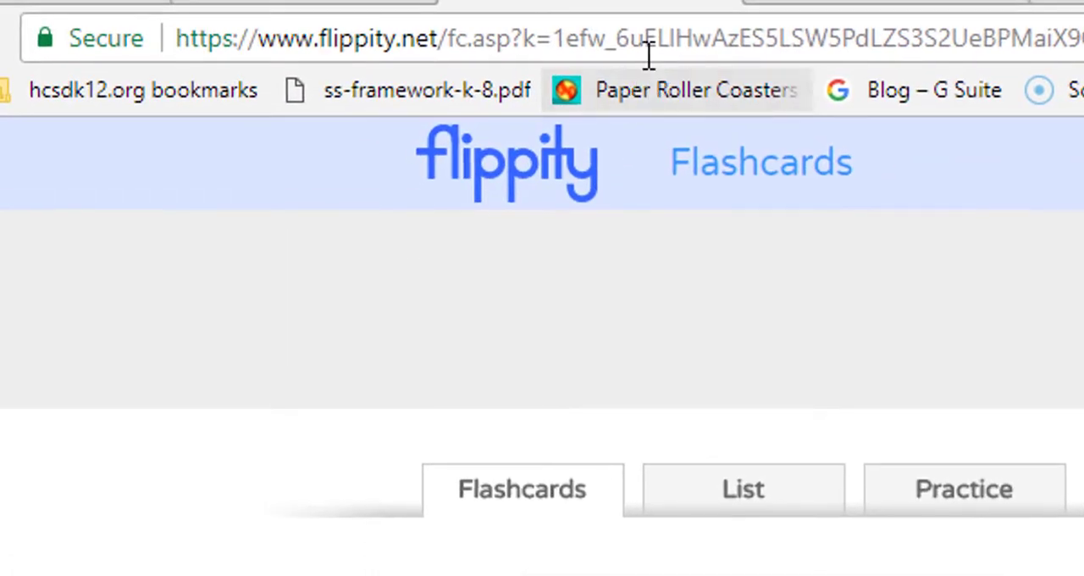
left_click(649, 39)
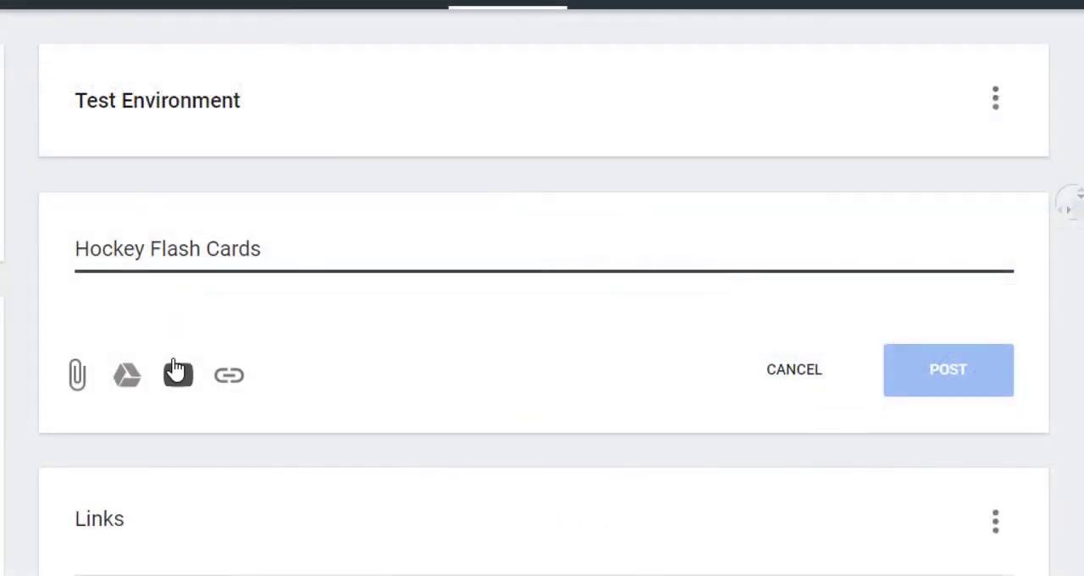
left_click(228, 375)
key("ctrl+v")
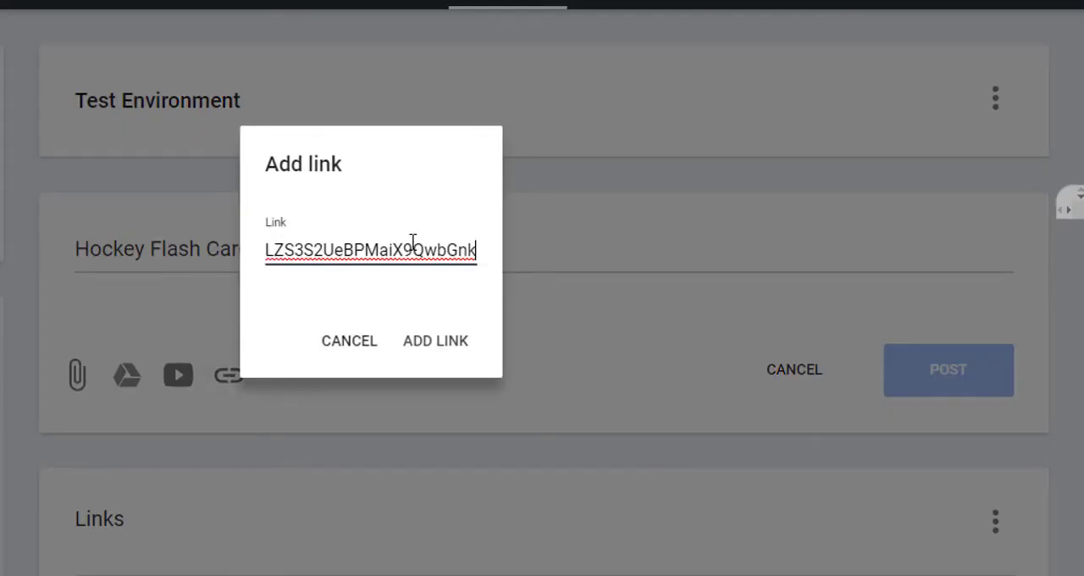
left_click(431, 342)
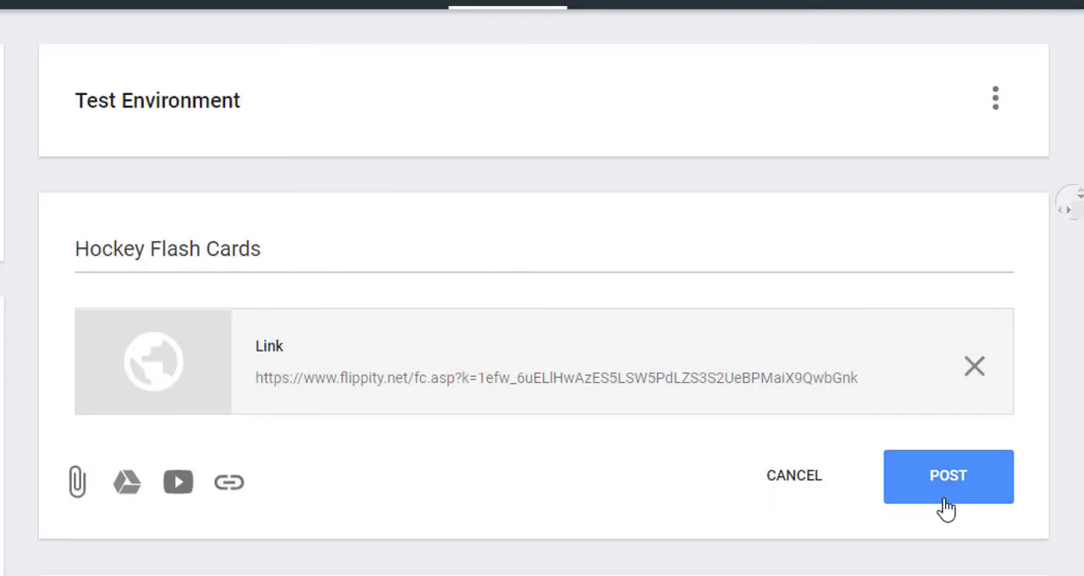
- Post the "Hockey Flash Cards" class material and open its attached link to check the flashcards
left_click(948, 478)
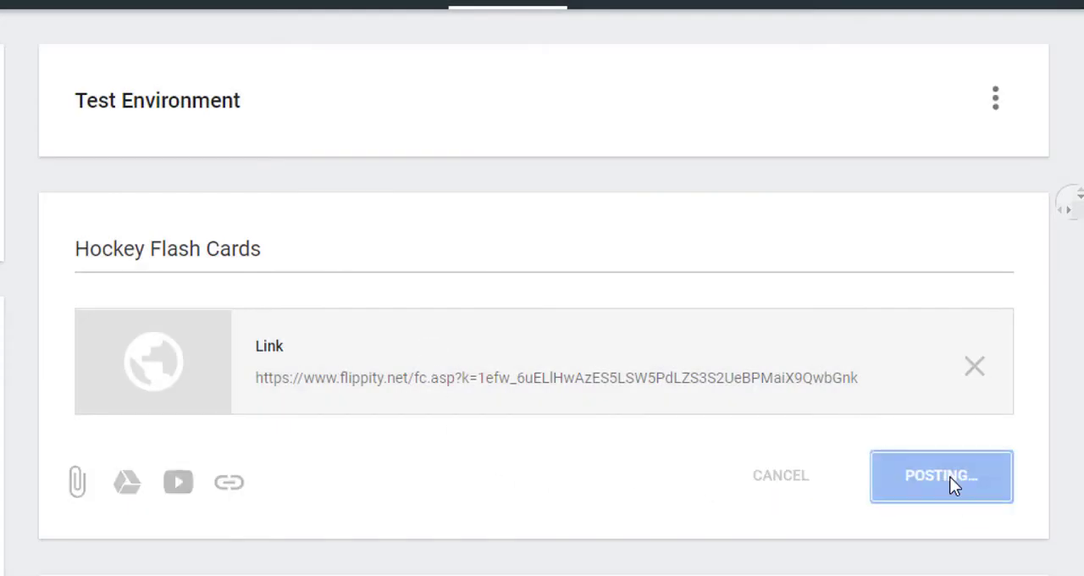
scroll(542, 292, "down", 3)
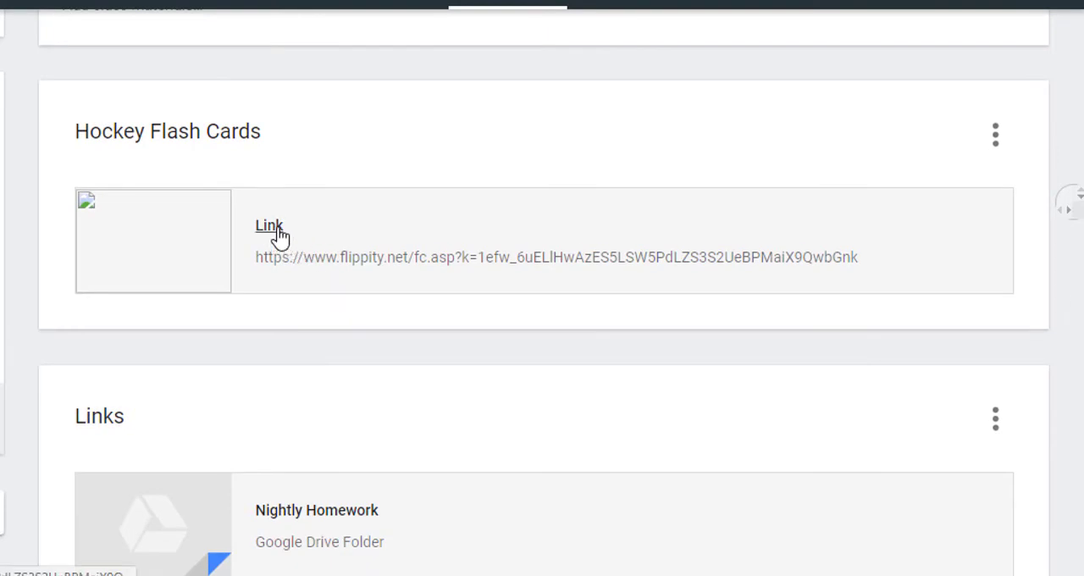
left_click(270, 227)
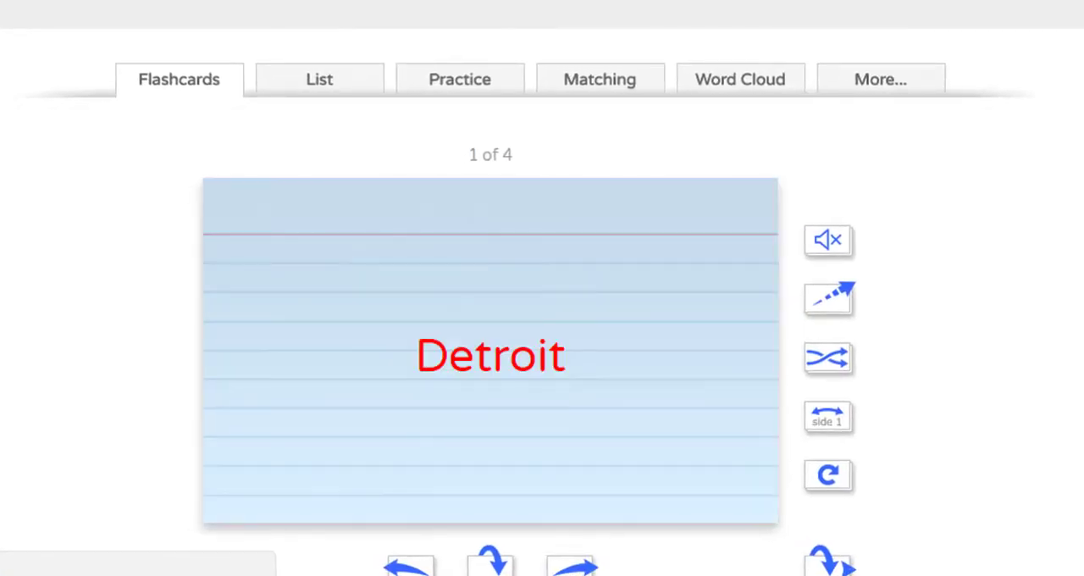
scroll(542, 288, "down", 2)
scroll(542, 288, "up", 2)
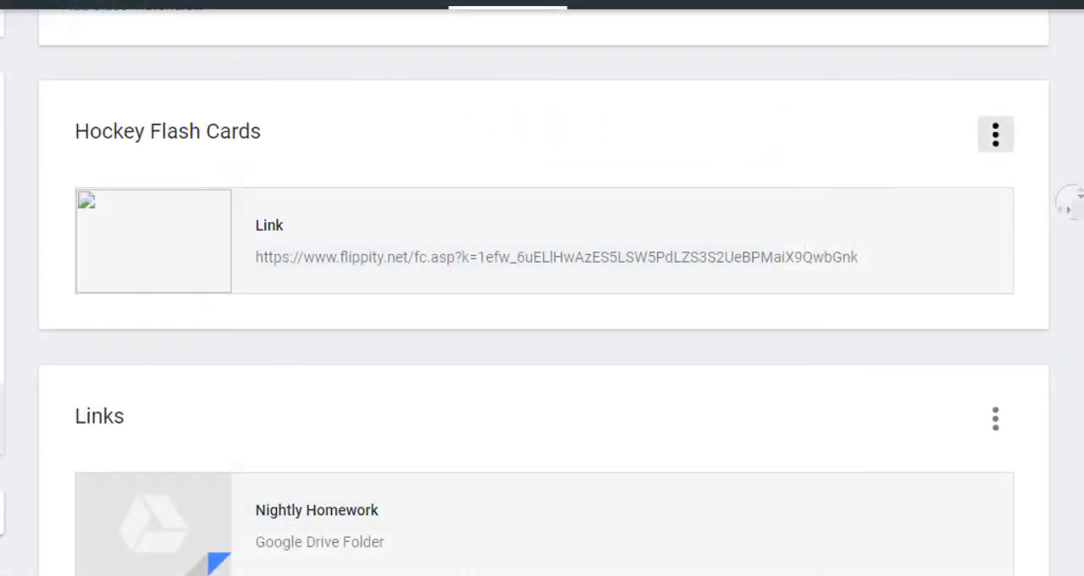
scroll(367, 208, "up", 3)
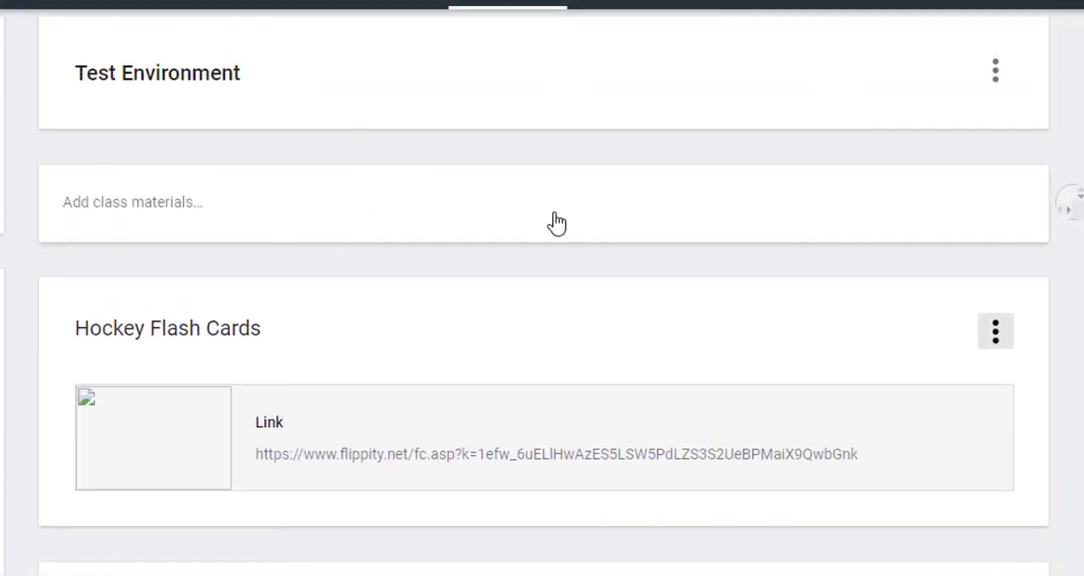
- Start a class material titled "Football Flash Cards" and open the Flippity link from the "Football Teams Flash Cards" spreadsheet
left_click(667, 216)
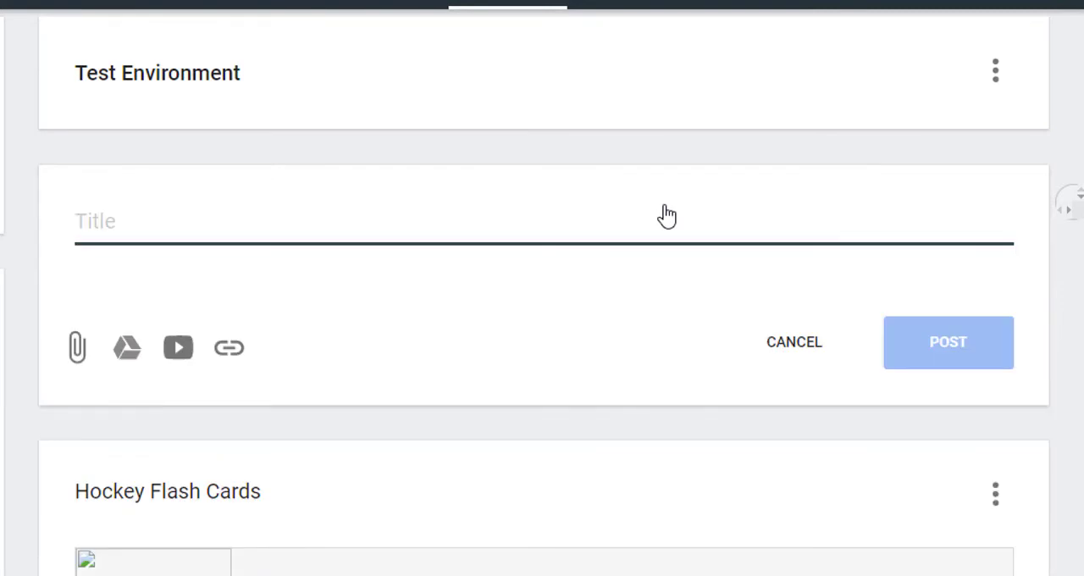
type("Football Flash C")
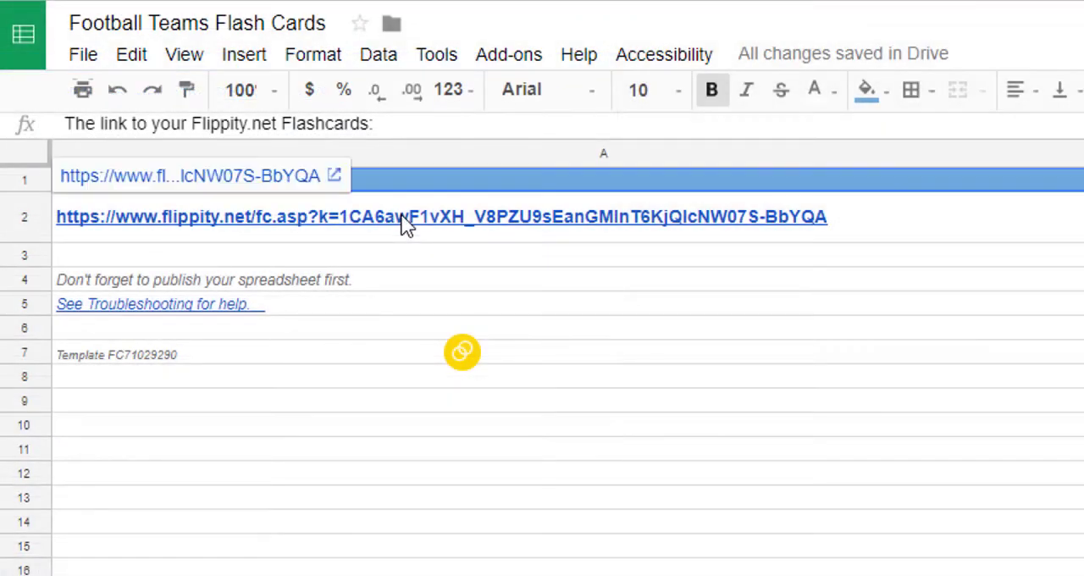
left_click(282, 176)
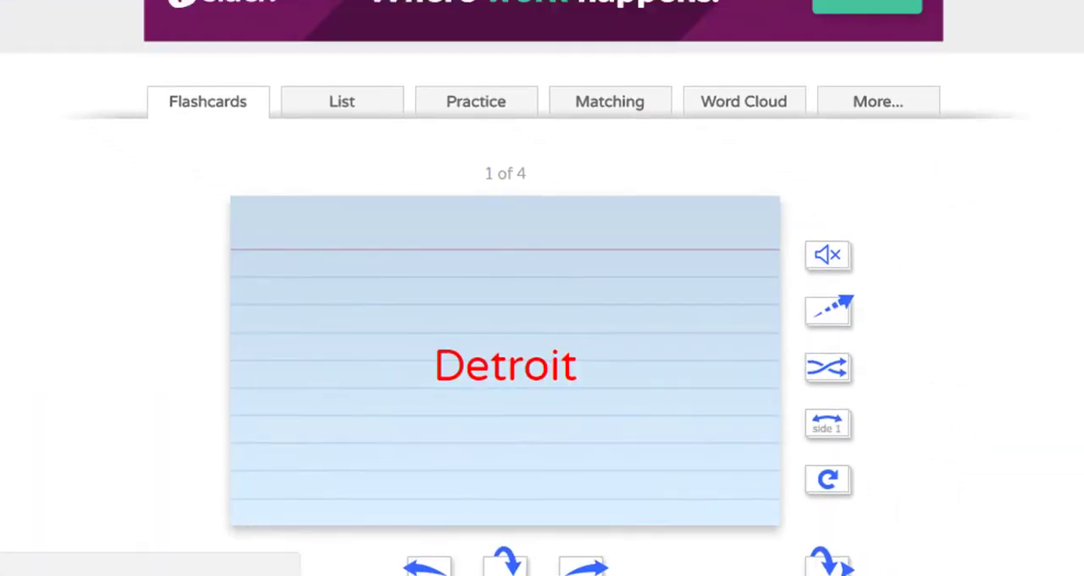
- Flip the first two football flashcards to check their second sides, and return to the Classroom material
scroll(542, 288, "down", 1)
left_click(505, 505)
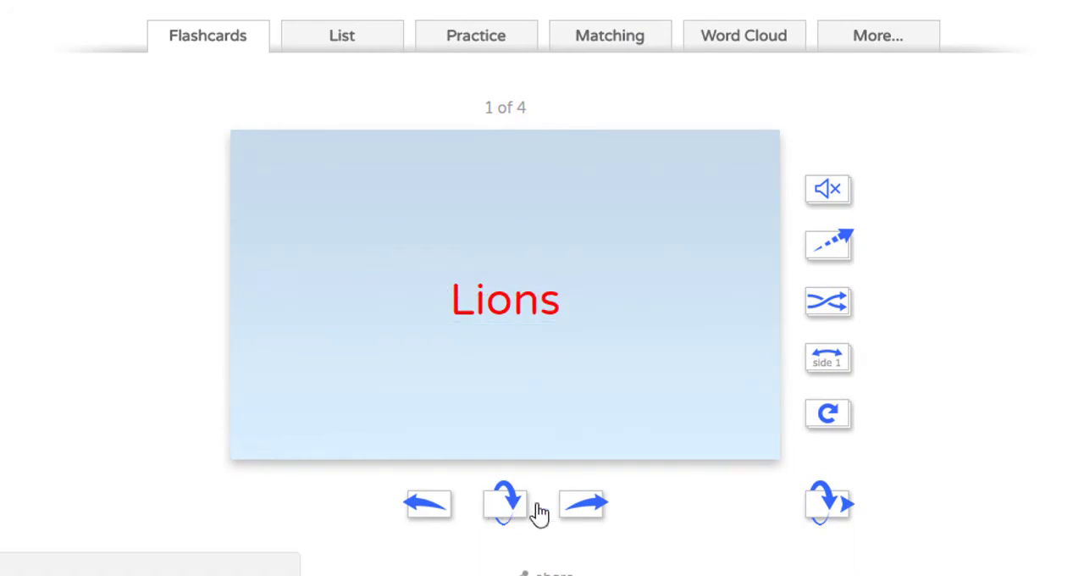
left_click(572, 504)
left_click(512, 508)
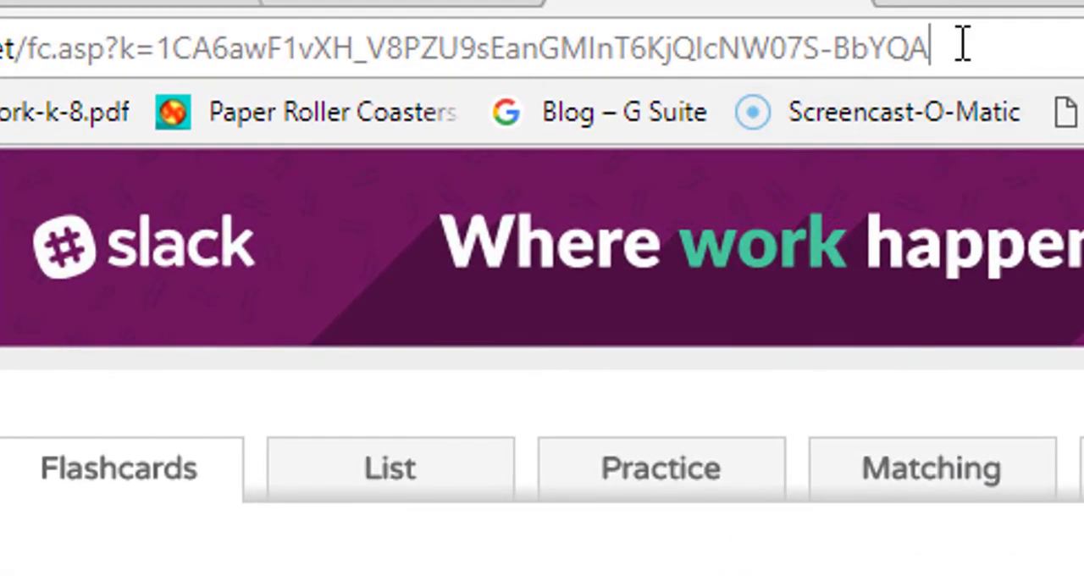
left_click(963, 44)
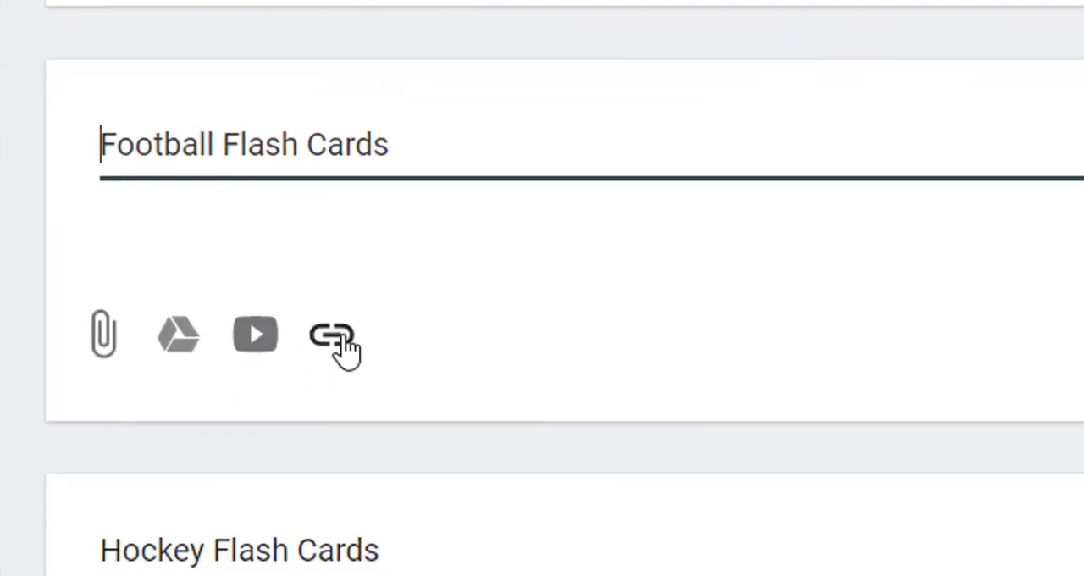
- Attach the copied football flashcards address as a link to "Football Flash Cards" and post the material
left_click(342, 339)
key("ctrl+v")
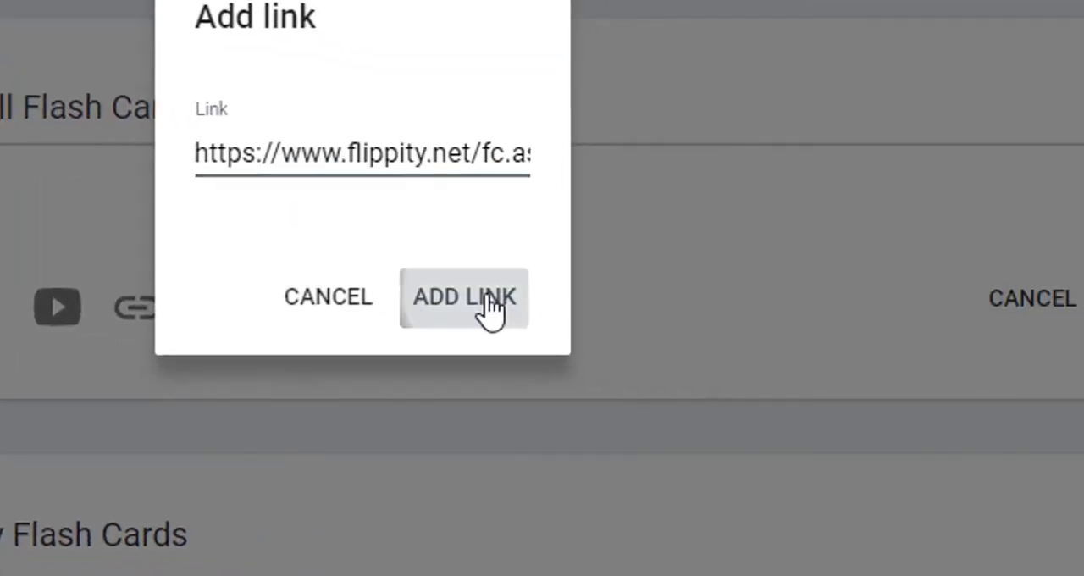
left_click(492, 309)
left_click(818, 429)
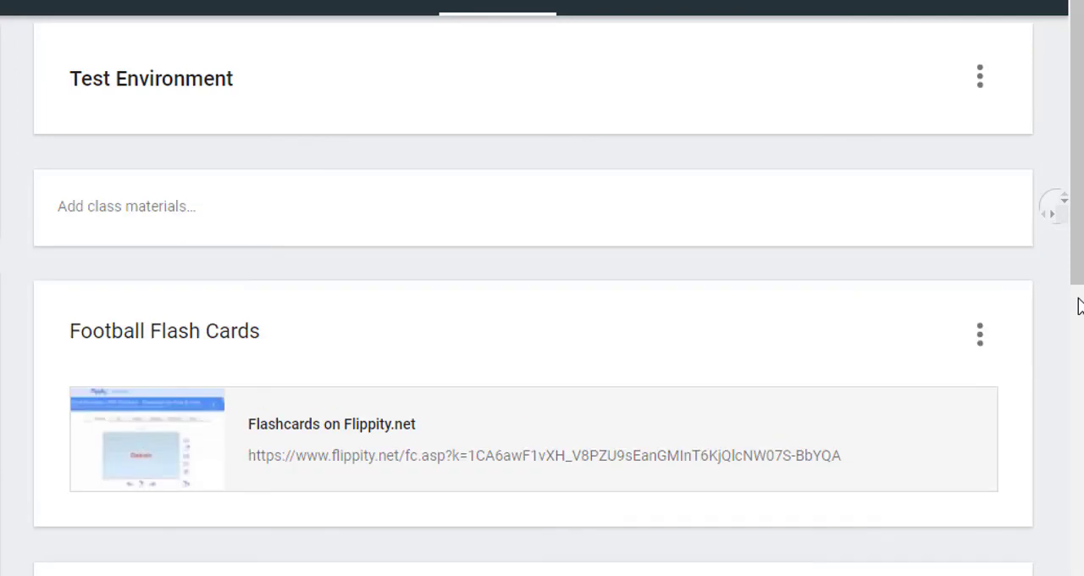
mouse_move(1078, 250)
left_mouse_down()
mouse_move(1079, 333)
mouse_move(1081, 242)
left_mouse_up()
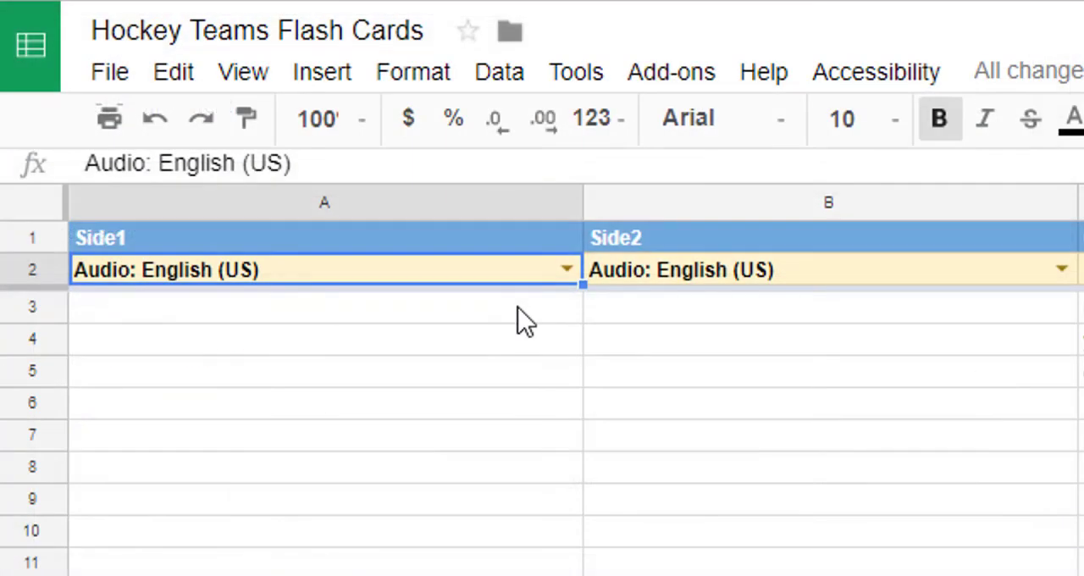
- Paste the French-English word list from cell A3 of "Hockey Teams Flash Cards" and set the Side1 audio to French
left_click(518, 308)
type("garçon\tboy fille\tgirl femme\twoman homme\tman")
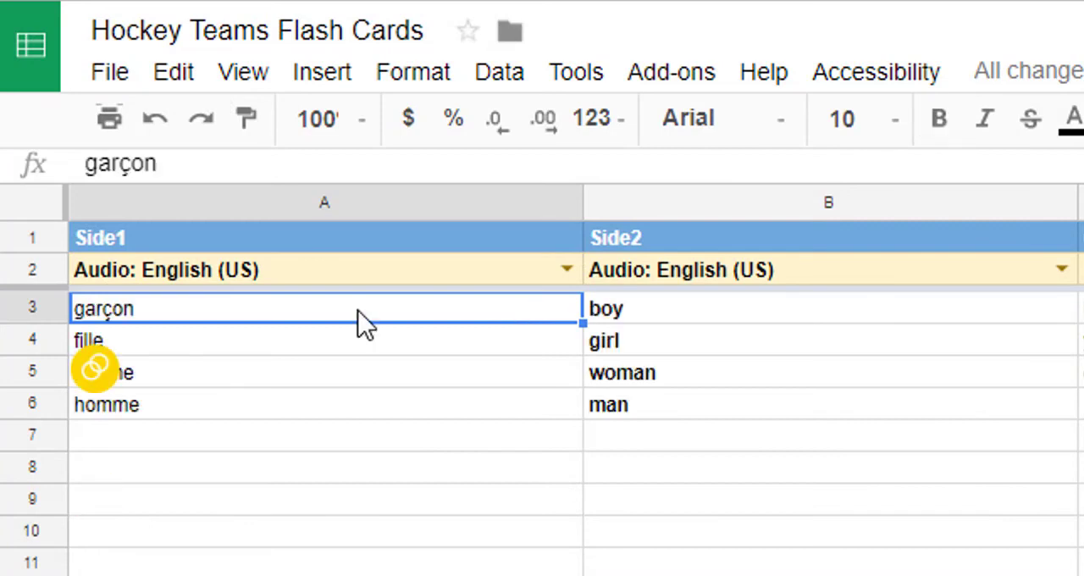
left_click(386, 269)
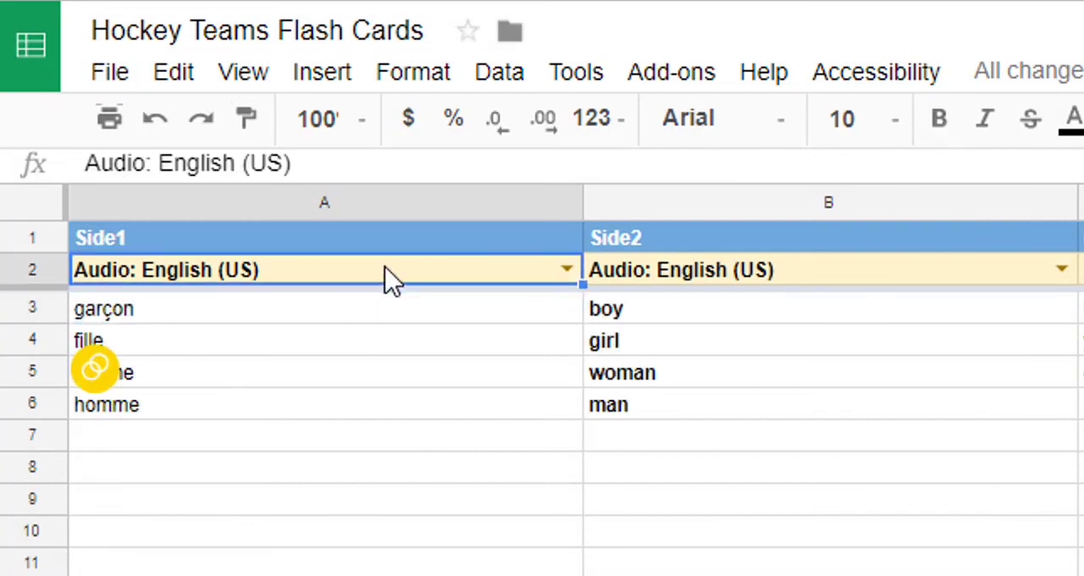
left_click(565, 442)
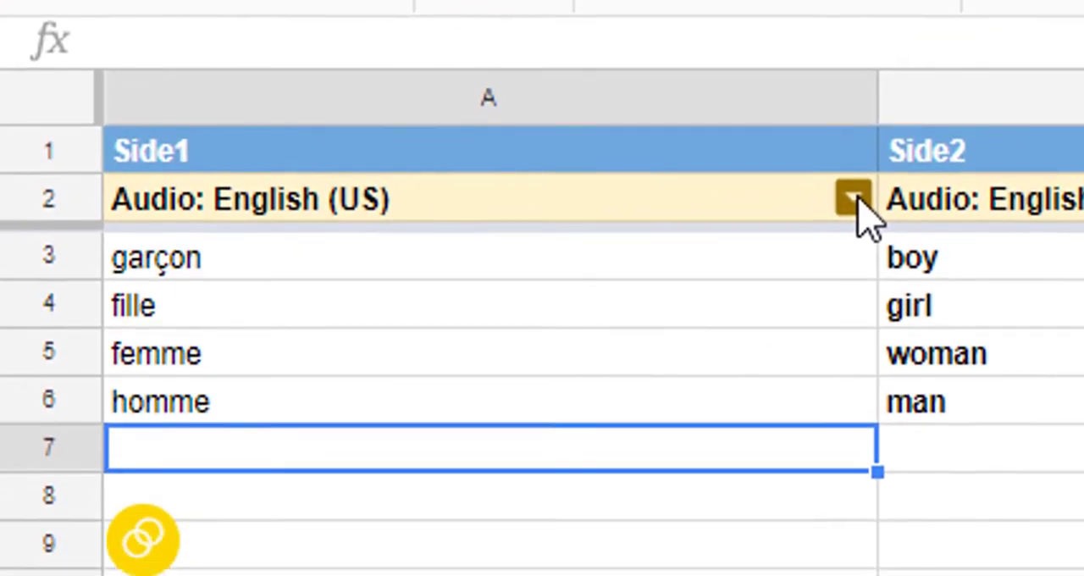
left_click(854, 200)
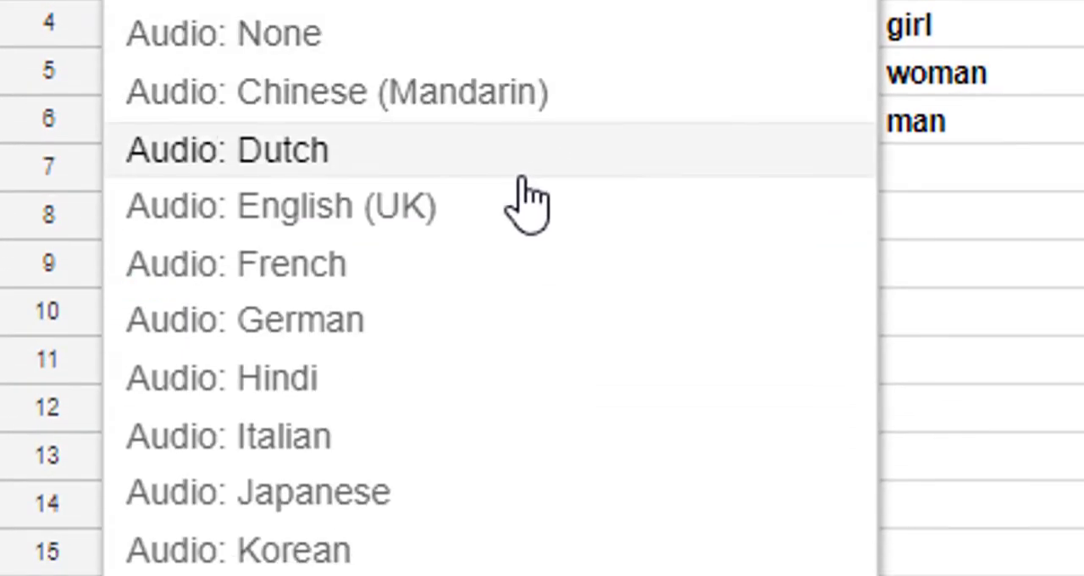
left_click(527, 278)
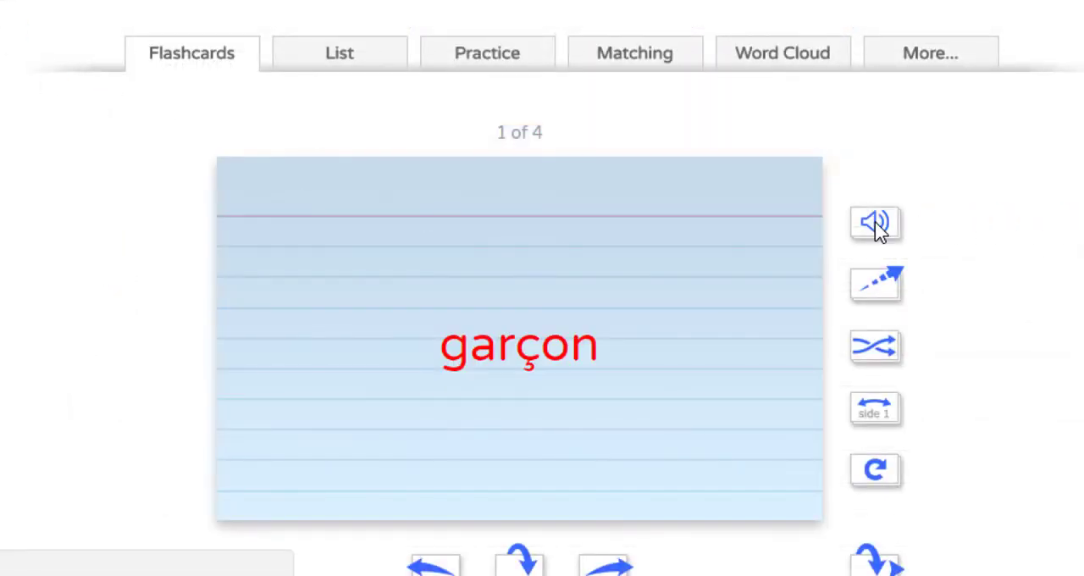
- Turn over the "garçon" flashcard on Flippity to view its second side
scroll(787, 394, "down", 1)
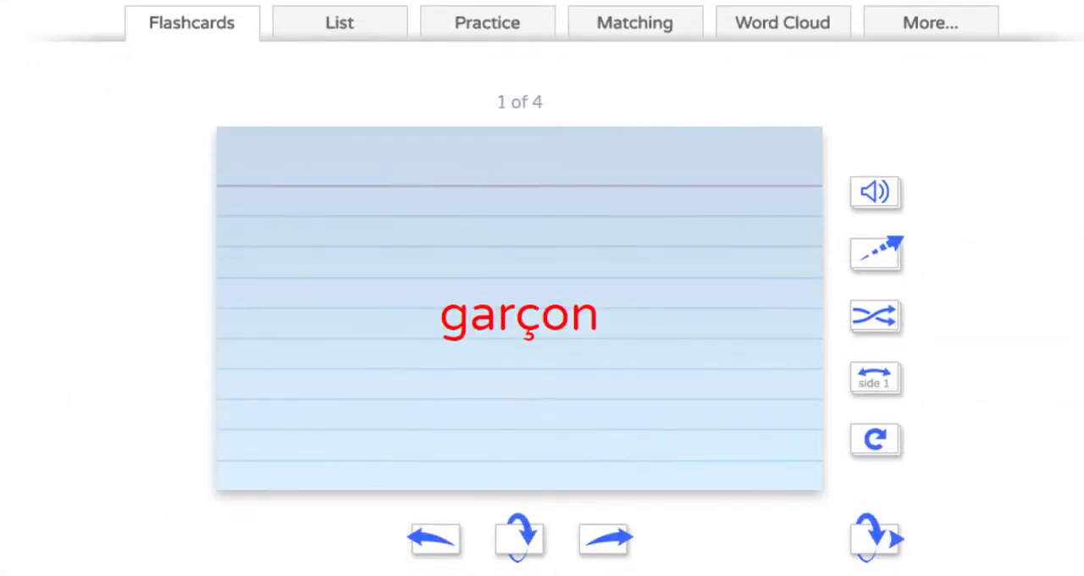
left_click(532, 547)
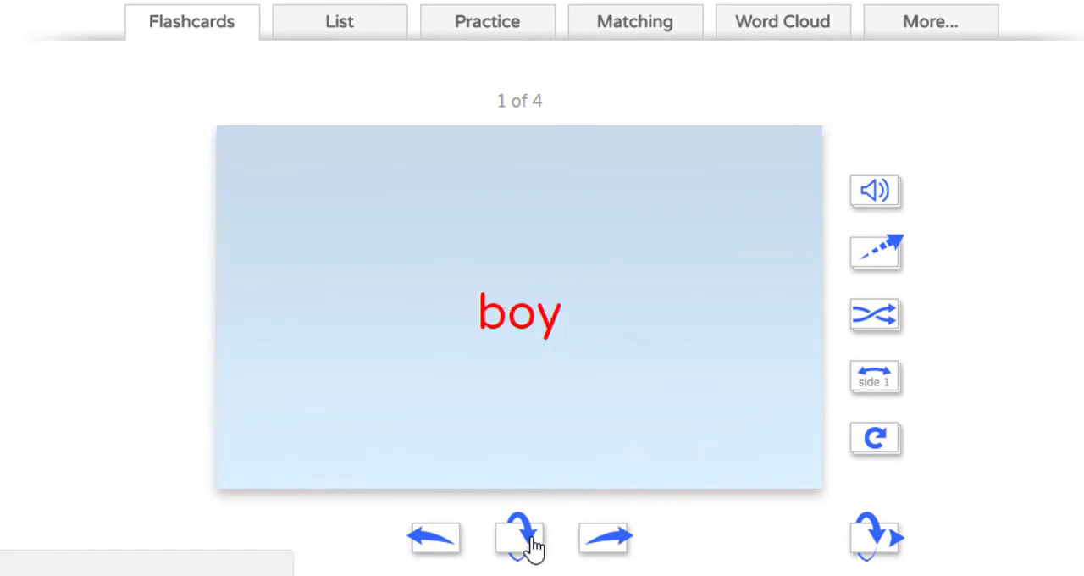